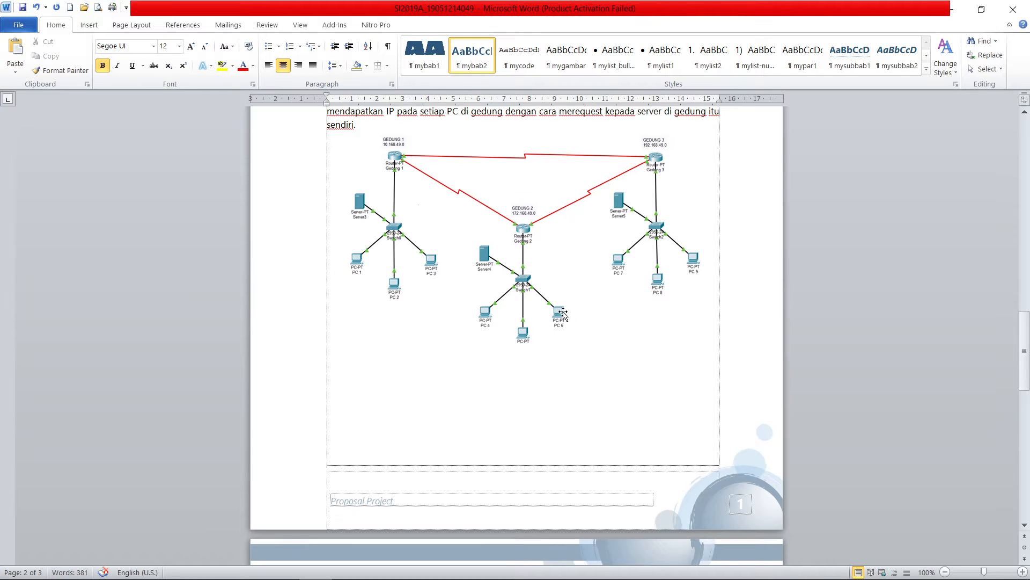
Step: Review the proposal's topology diagram and test steps, and set the network in Cisco Packet Tracer to Realtime mode
scroll(560, 301, "down", 5)
scroll(560, 300, "down", 10)
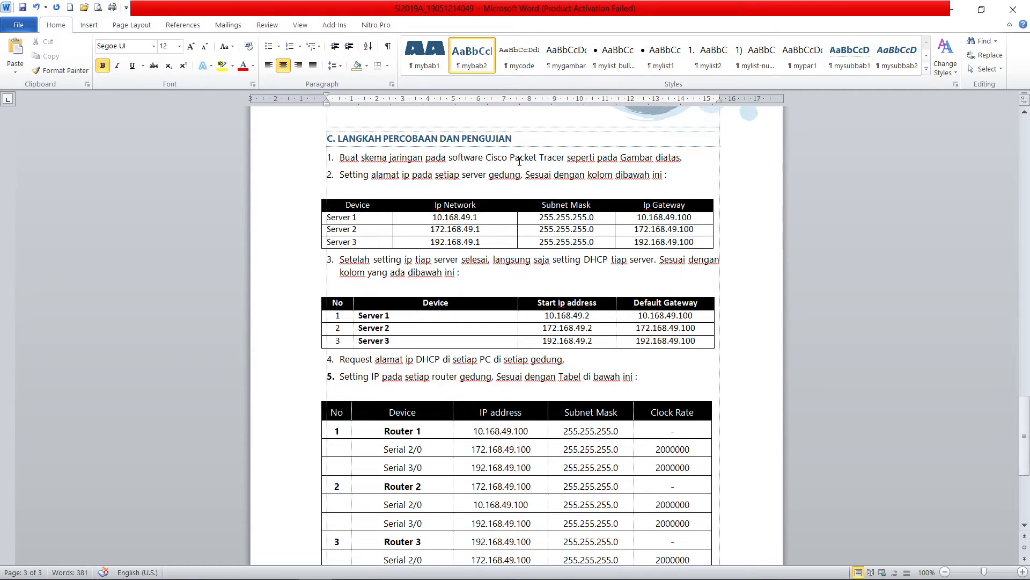
scroll(599, 173, "up", 15)
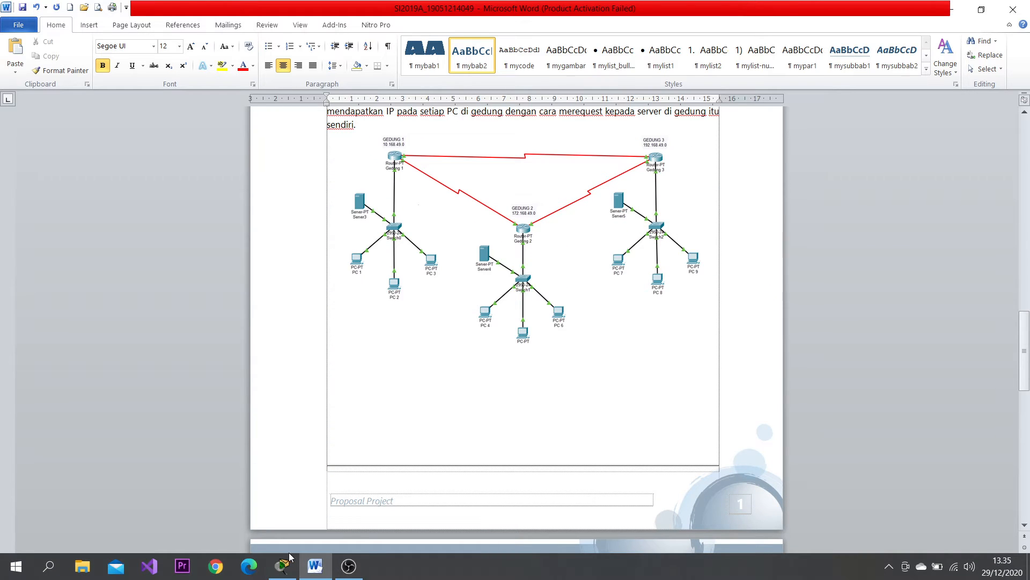
left_click(284, 564)
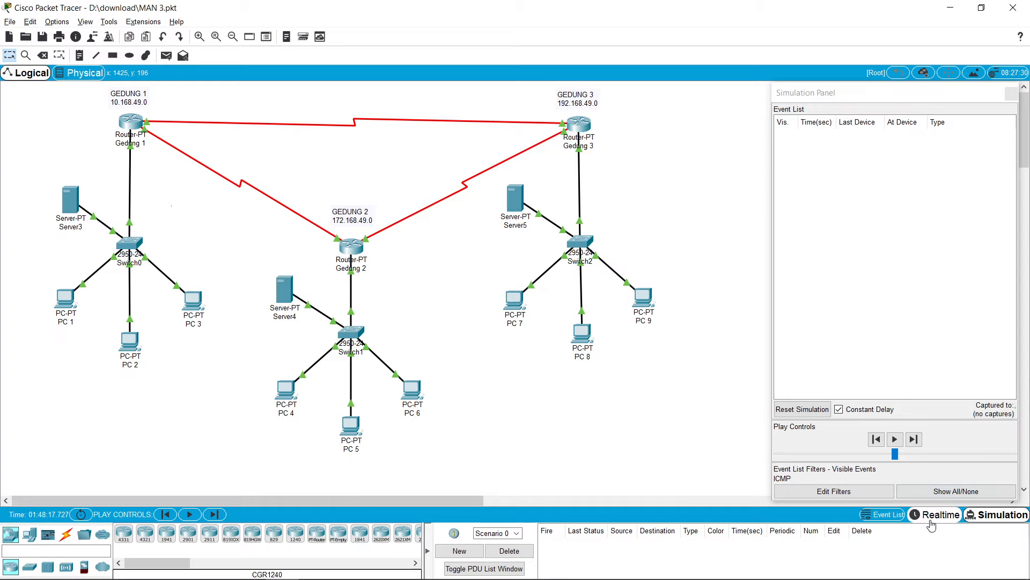
left_click(940, 514)
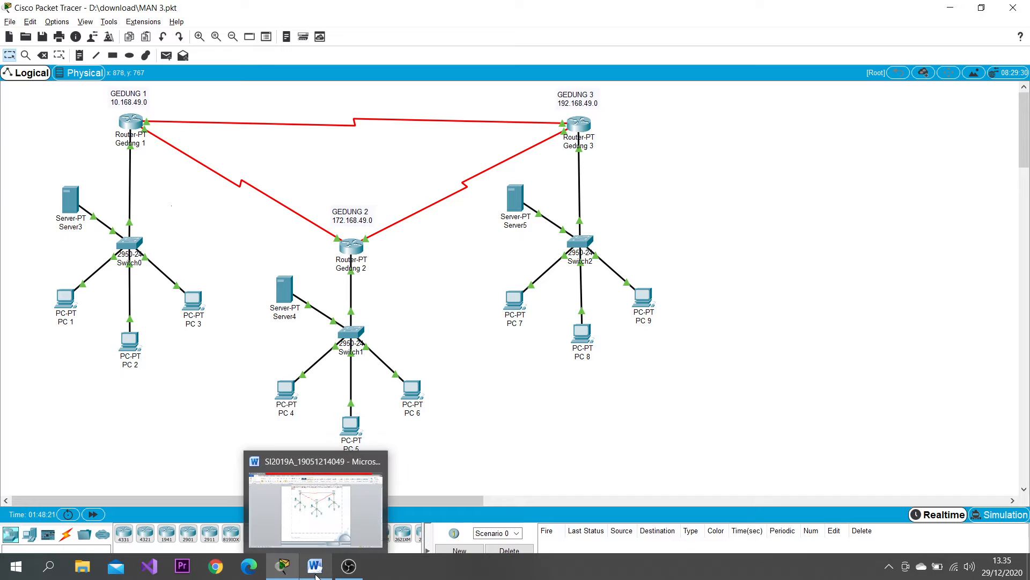
Step: Switch to the Word proposal and read the topology diagram and section C's server IP address and DHCP tables
left_click(315, 569)
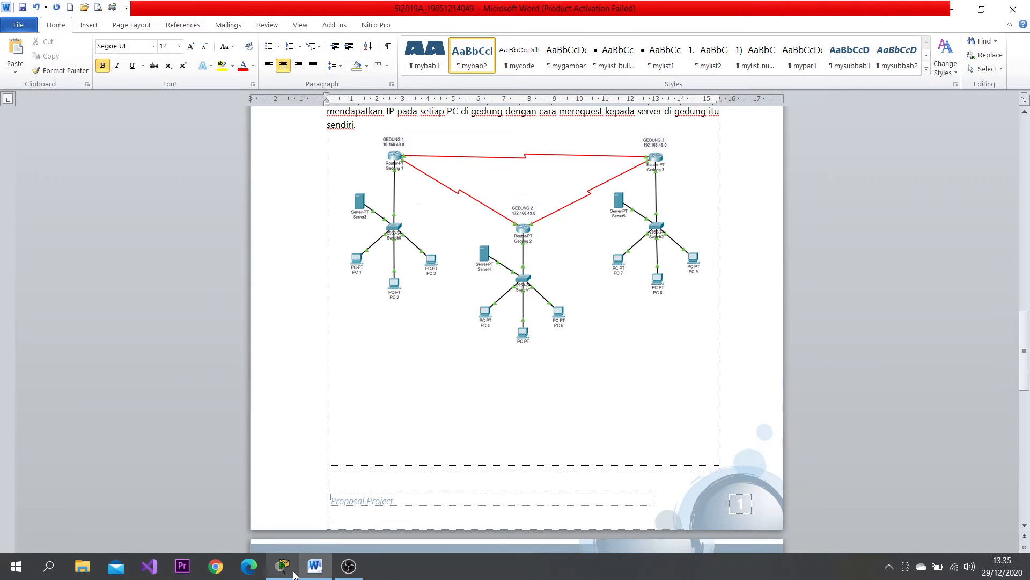
scroll(416, 394, "down", 8)
scroll(416, 390, "down", 1)
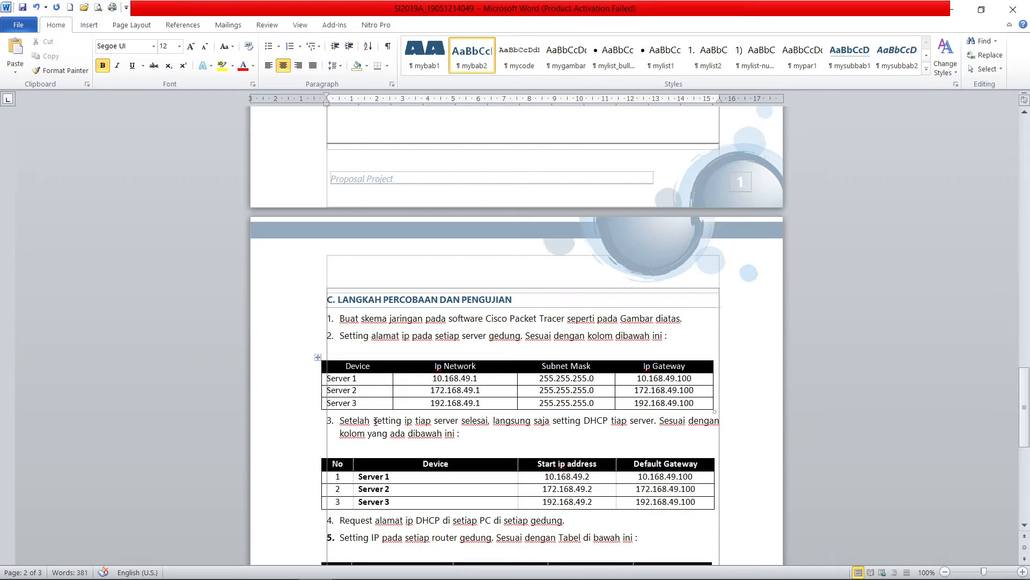
scroll(411, 394, "down", 1)
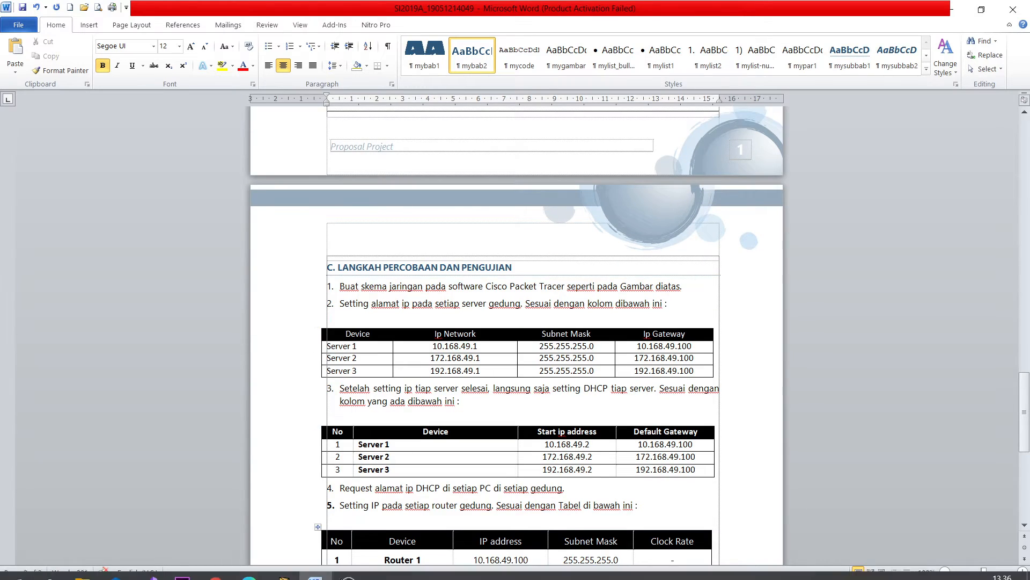
mouse_move(283, 567)
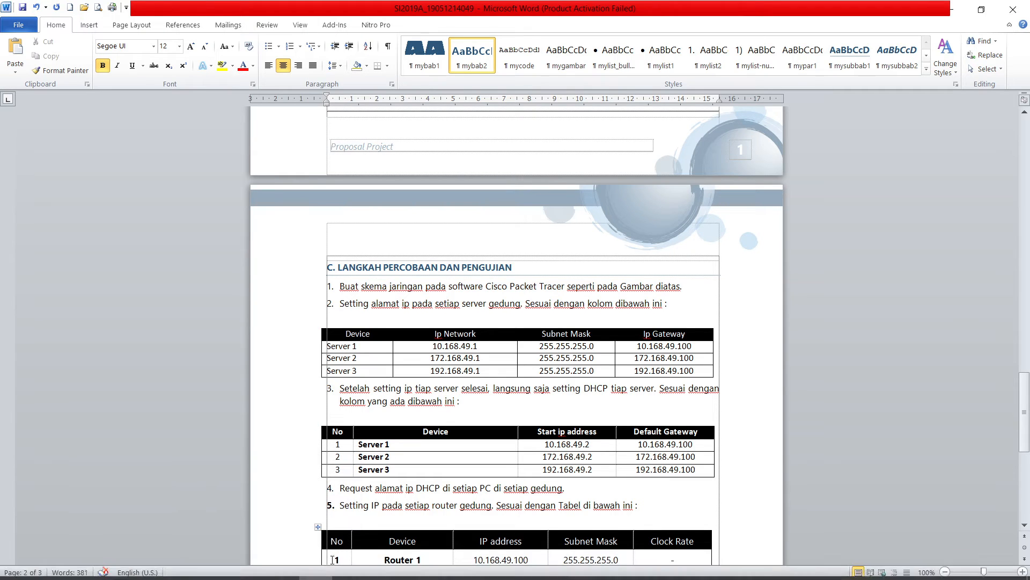
scroll(320, 326, "up", 10)
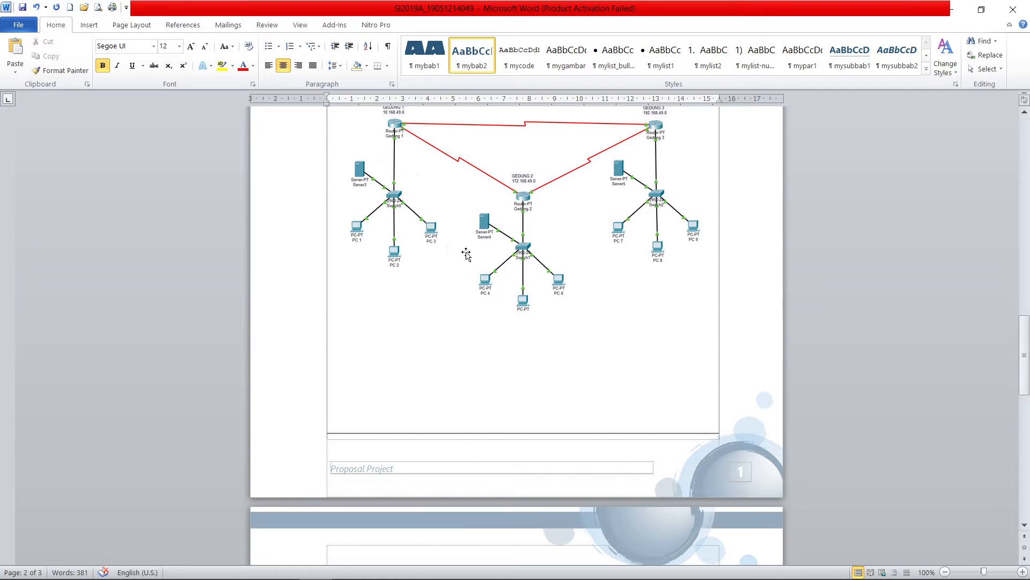
scroll(516, 257, "down", 8)
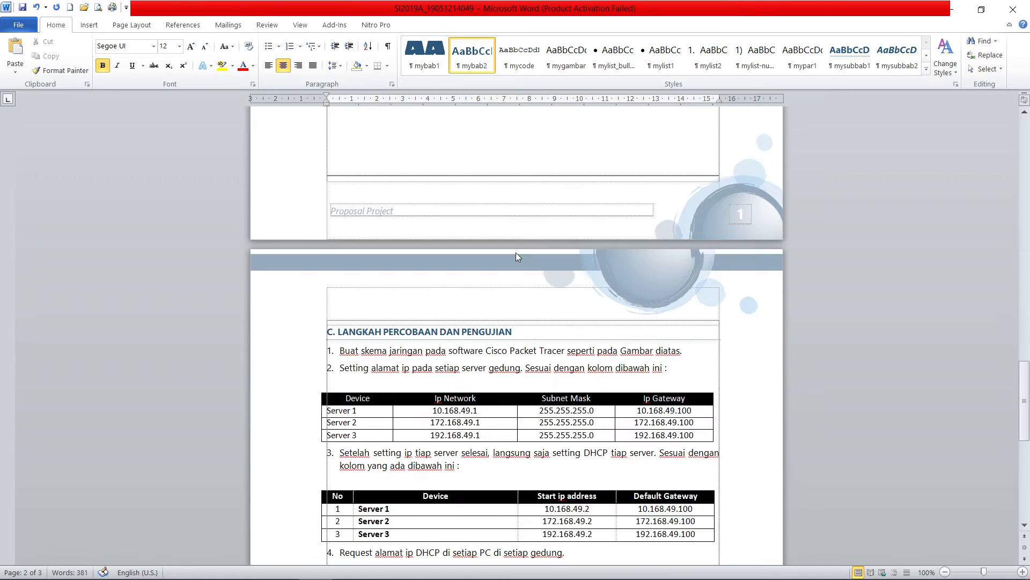
scroll(517, 253, "down", 1)
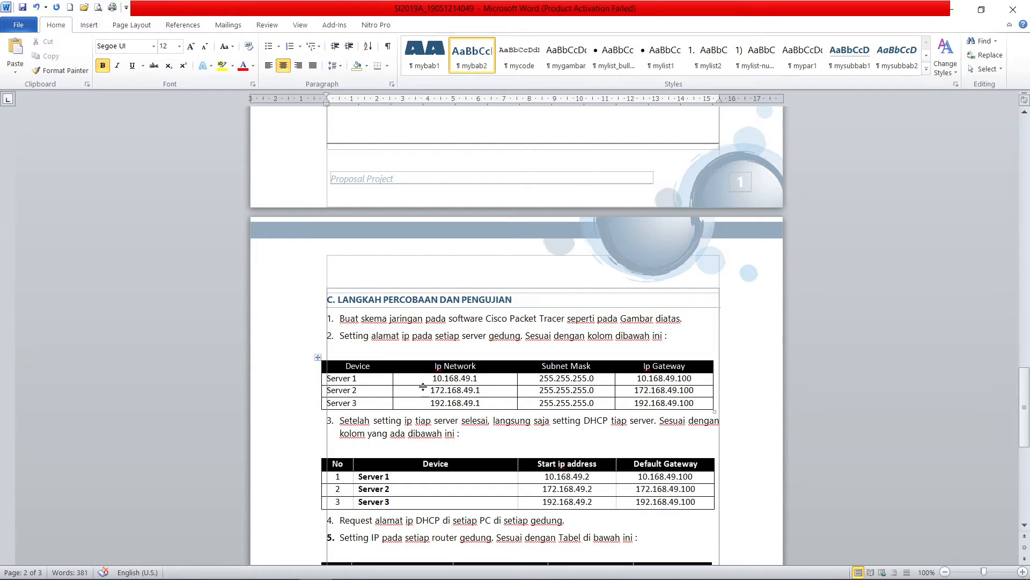
scroll(462, 393, "down", 2)
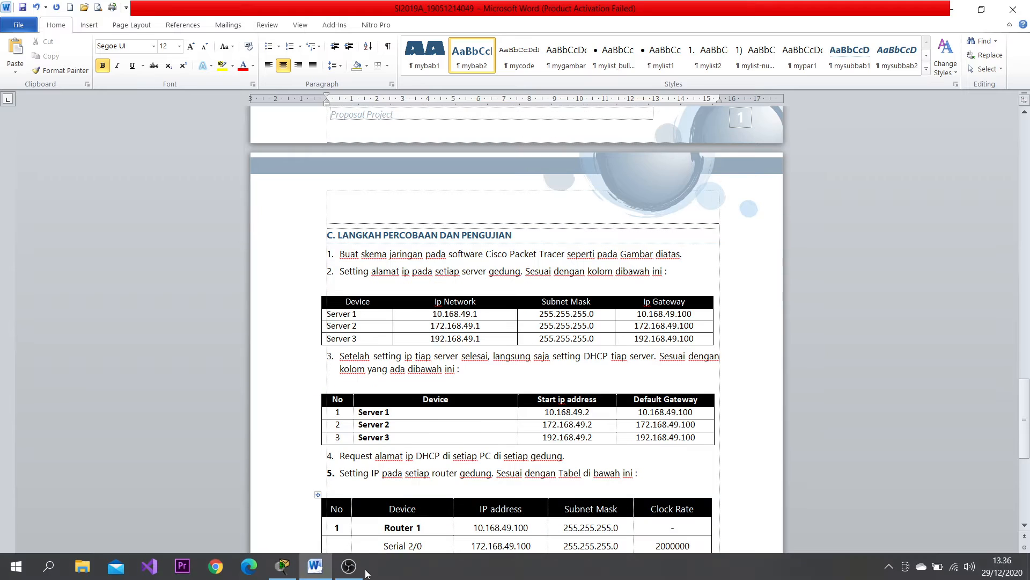
Step: Switch to Cisco Packet Tracer, open Server3's global configuration, and place its window beside the server address table in Word
left_click(291, 562)
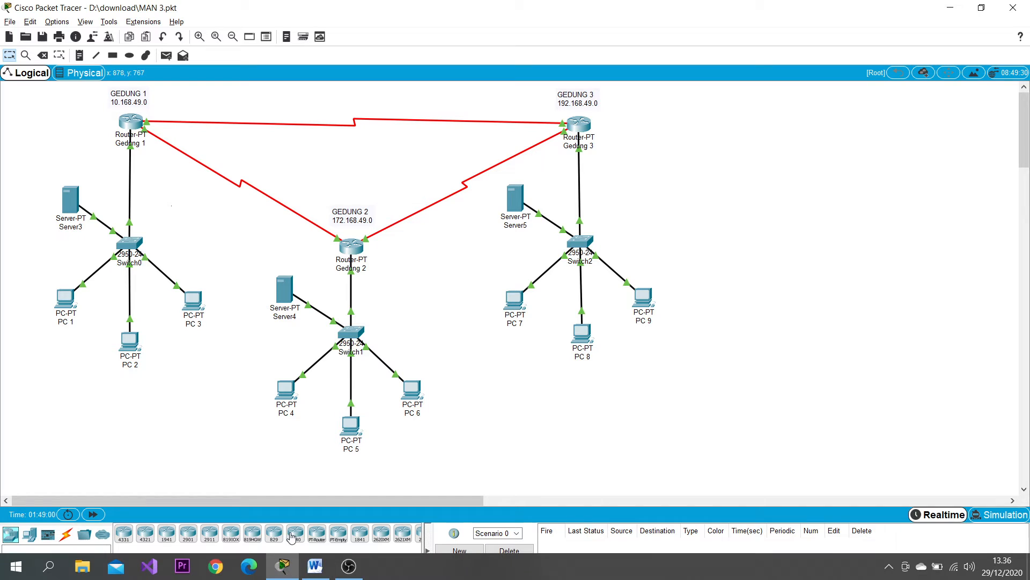
left_click(69, 196)
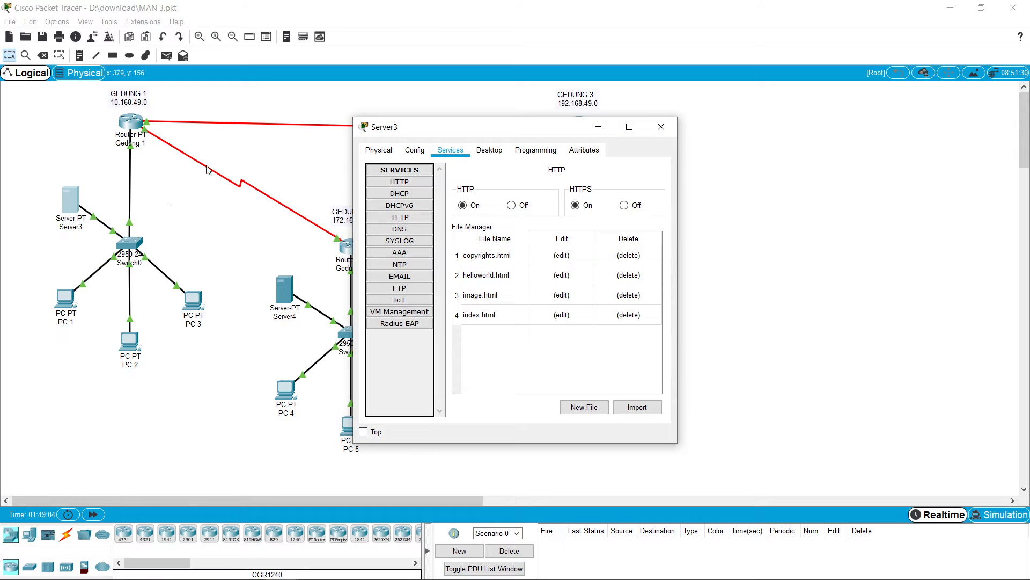
left_click(415, 150)
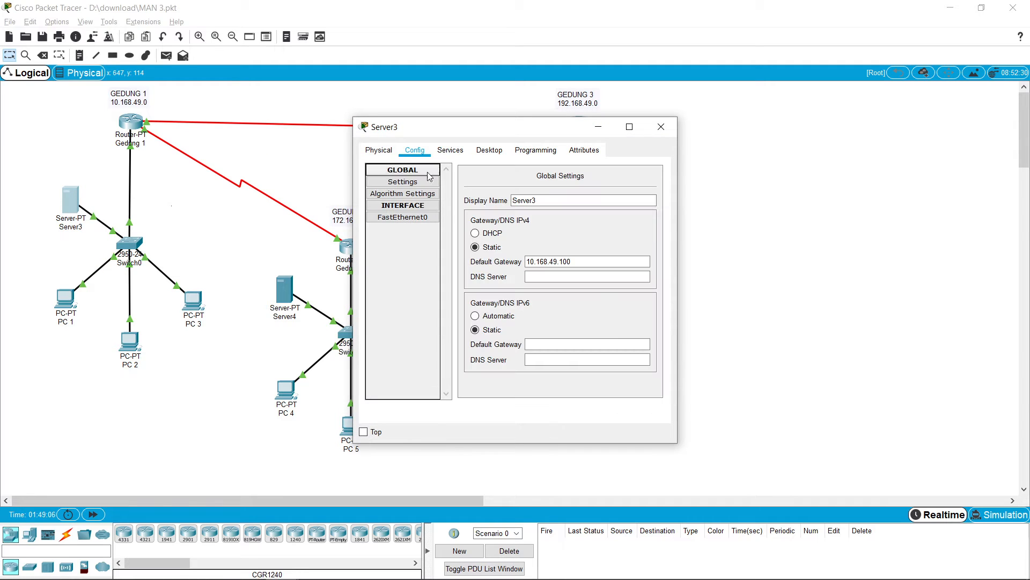
left_click(526, 263)
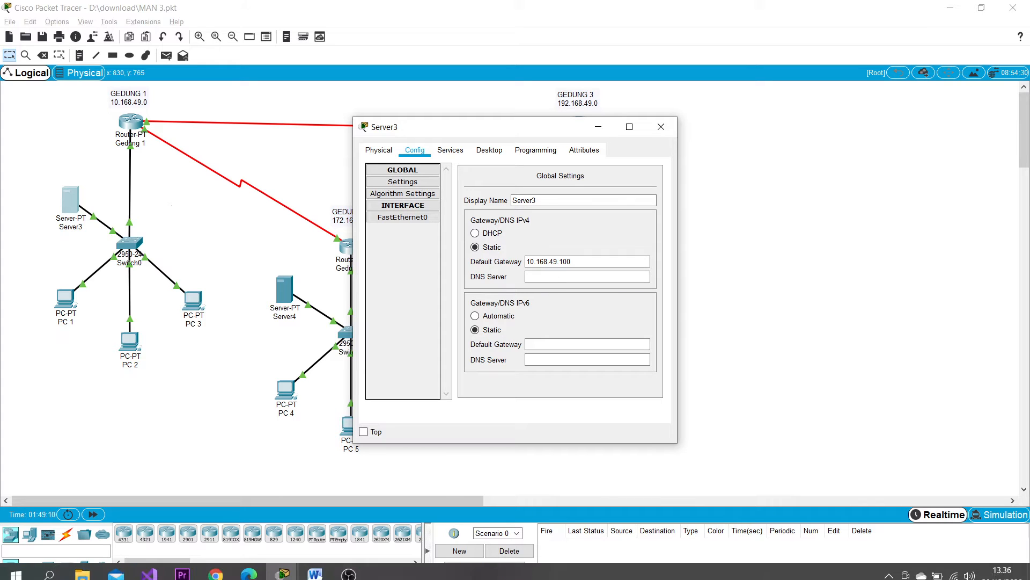
left_click(316, 565)
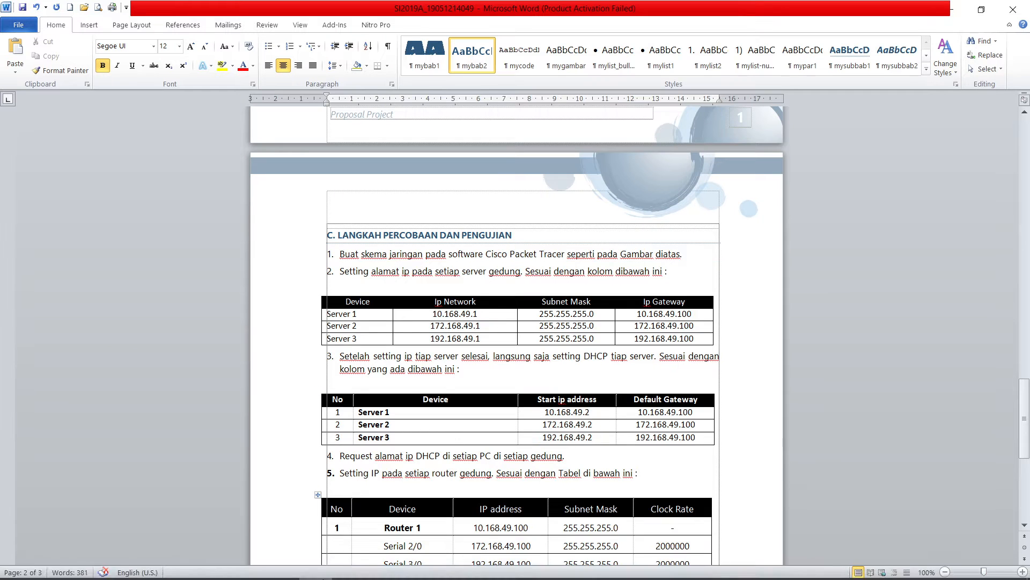
mouse_move(283, 566)
left_click(354, 515)
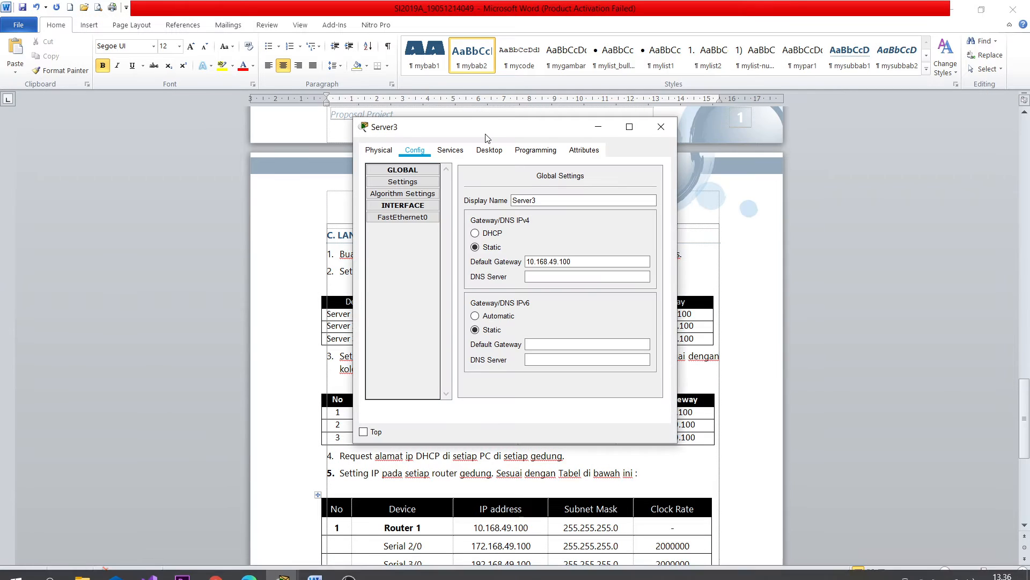
left_click_drag(489, 136, 852, 184)
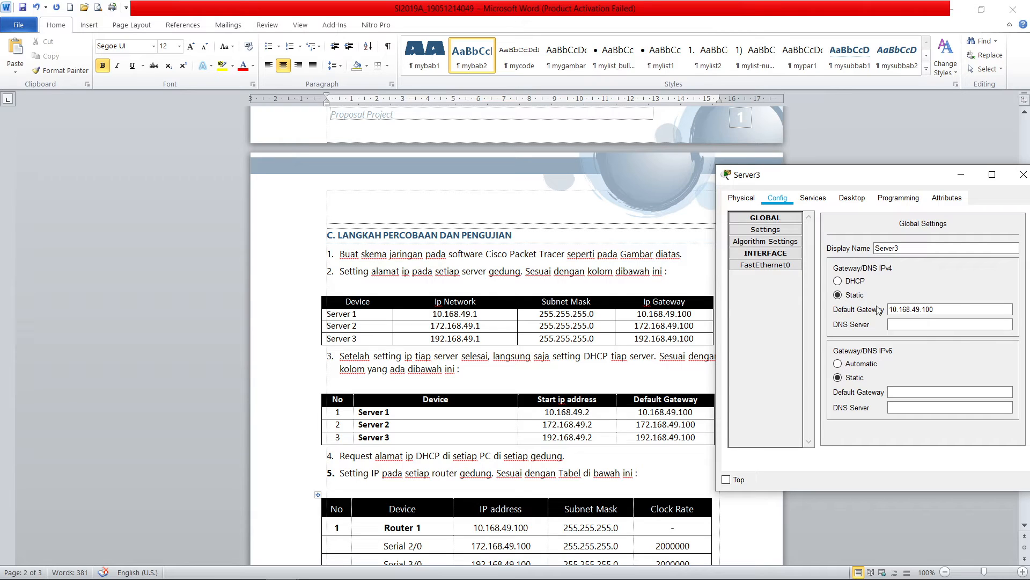
Step: Check Server3's default gateway and IP configuration against the Server 1 row of the address table, and close its window
left_click(931, 311)
left_click(933, 321)
left_click(814, 199)
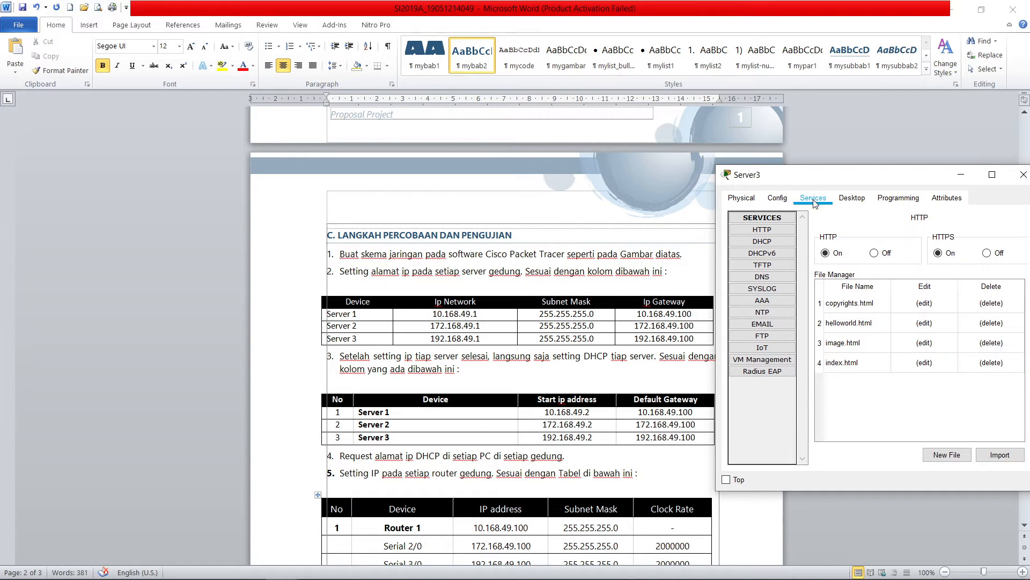
left_click(846, 198)
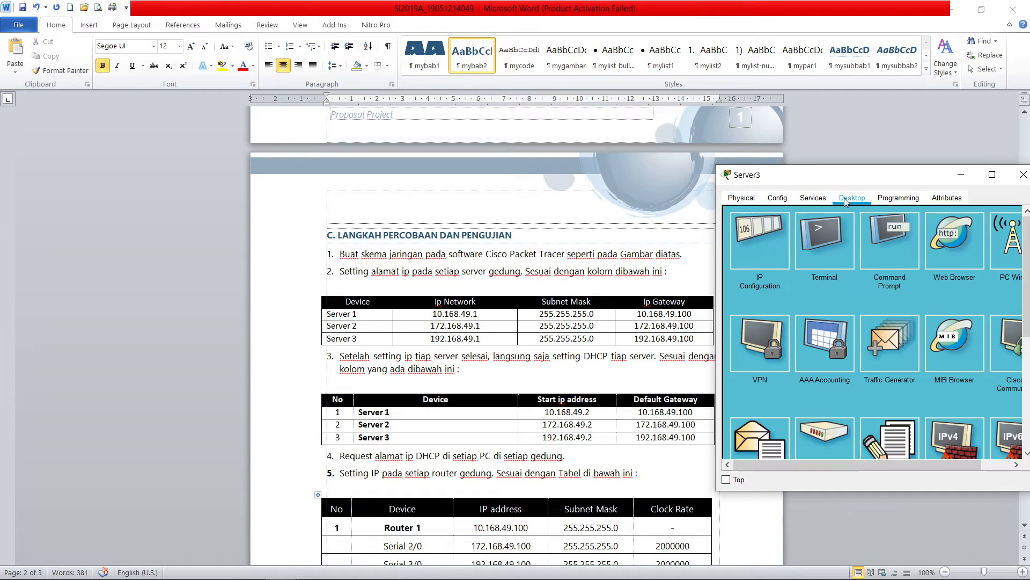
left_click(761, 240)
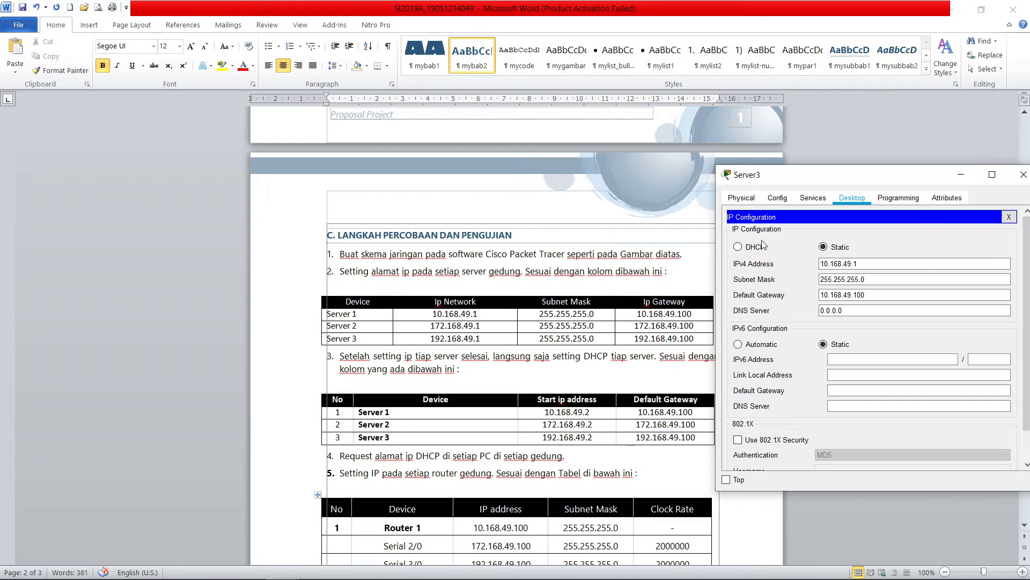
left_click(851, 294)
left_click(1016, 175)
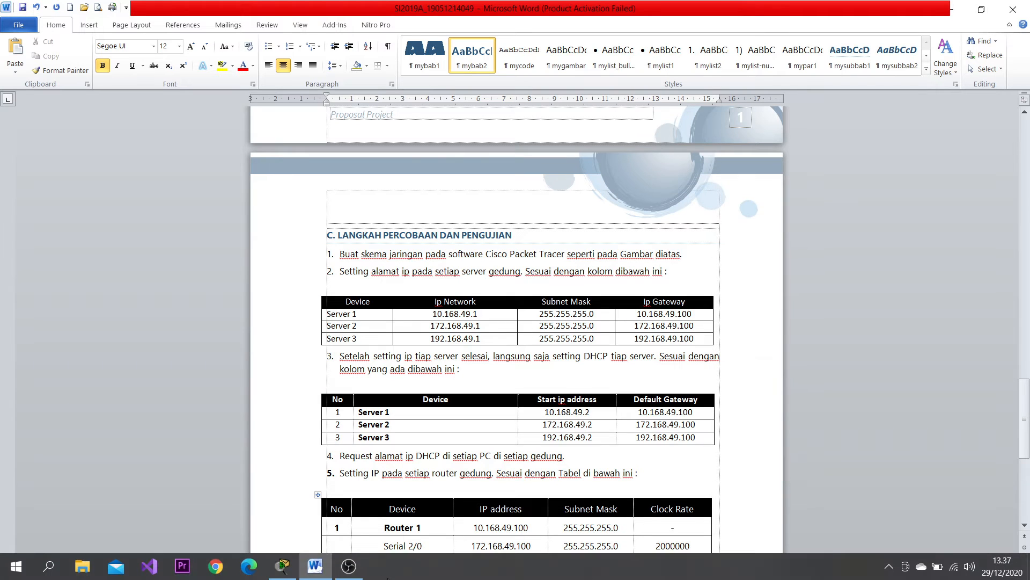
Step: Switch to Cisco Packet Tracer, open Server4's global configuration, and place its window beside the address table in Word
mouse_move(285, 573)
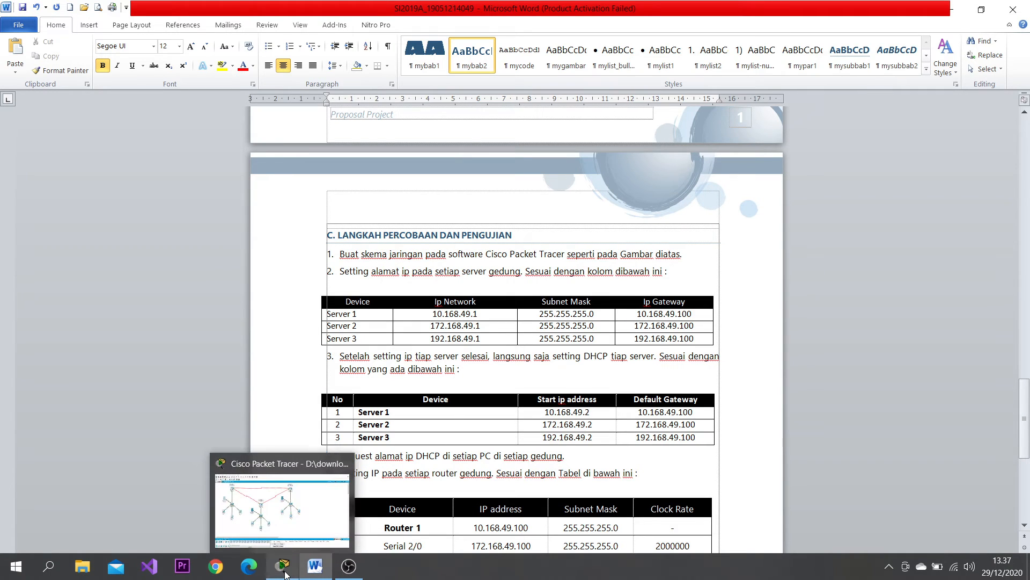
left_click(284, 574)
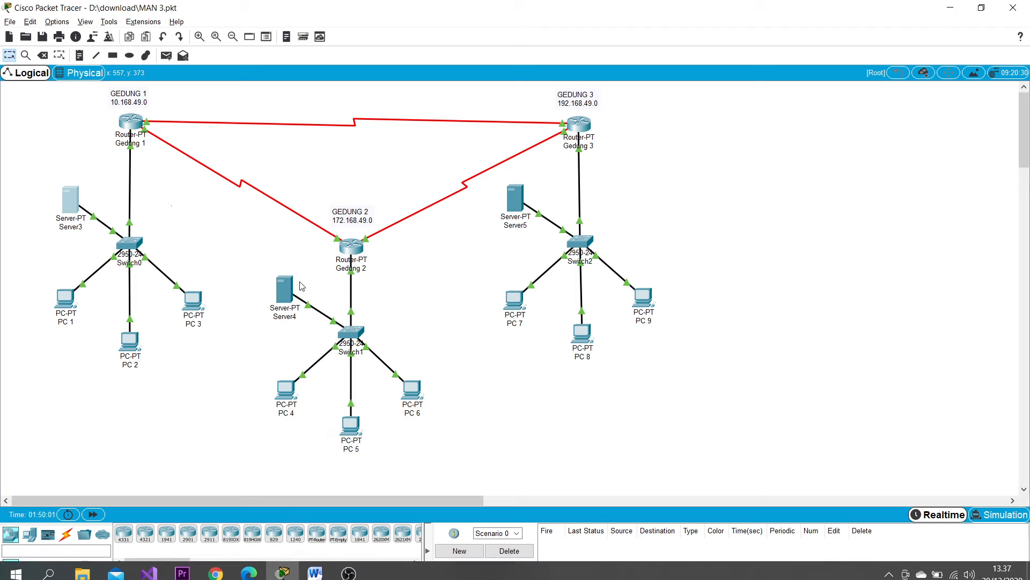
left_click(285, 292)
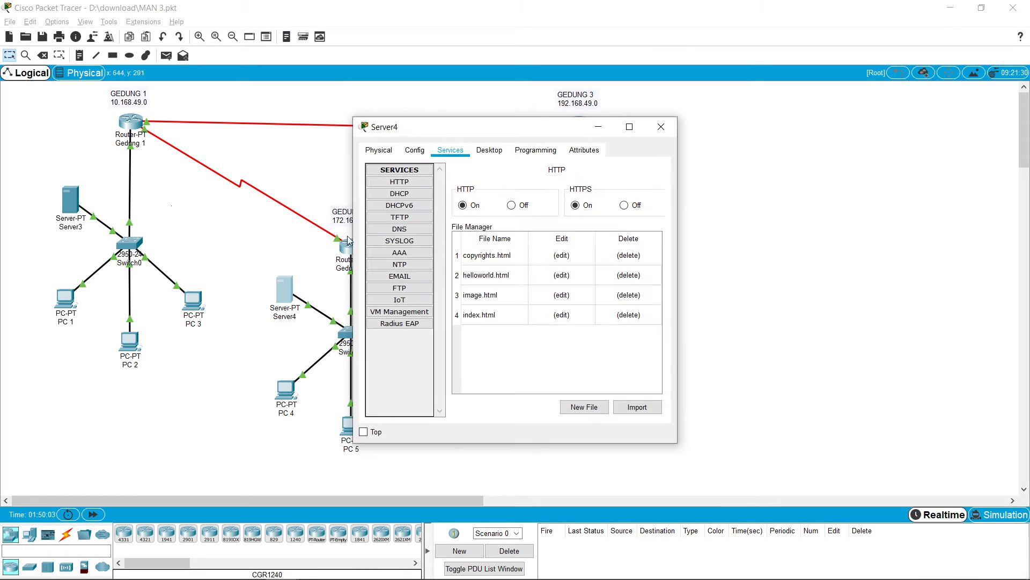
left_click(416, 153)
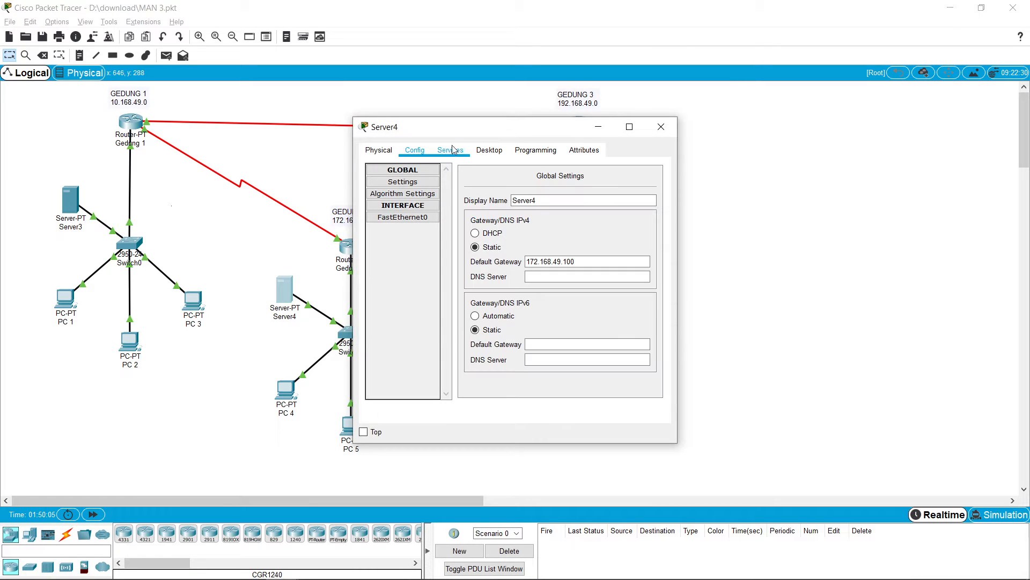
left_click(949, 8)
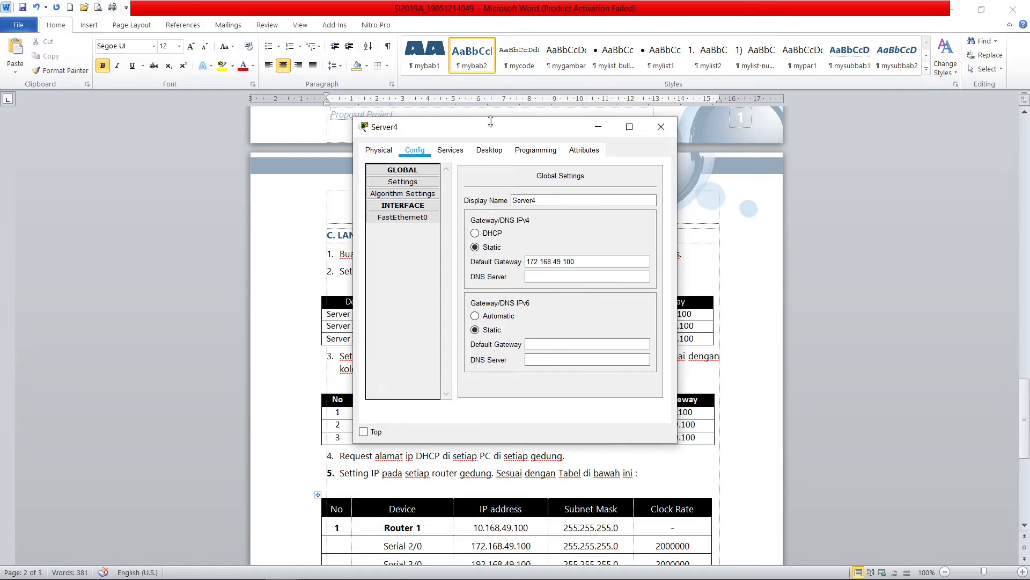
left_click_drag(497, 133, 864, 163)
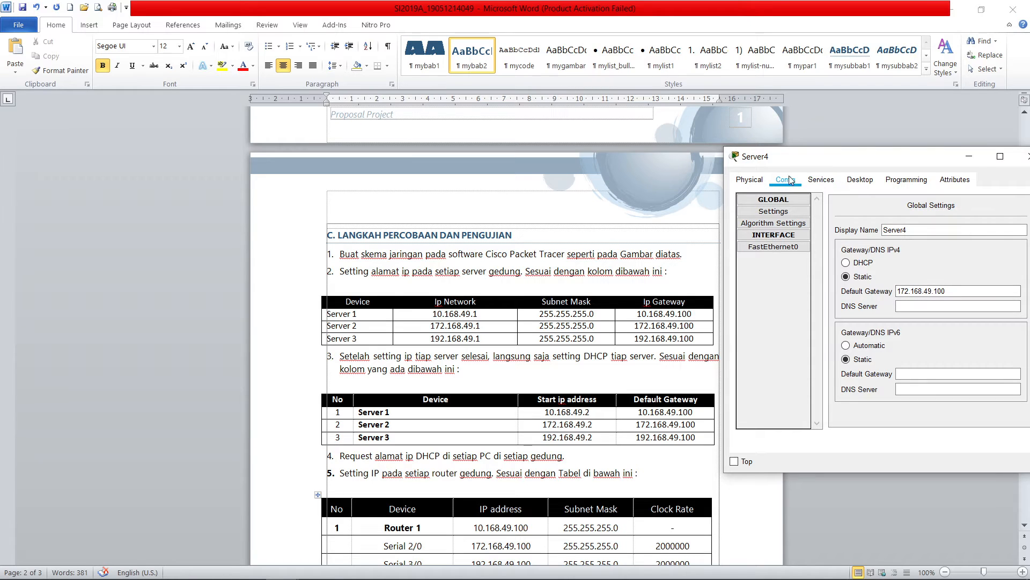
Step: Check Server4's IP configuration against the Server 2 row of the address table, and close its window
left_click(820, 180)
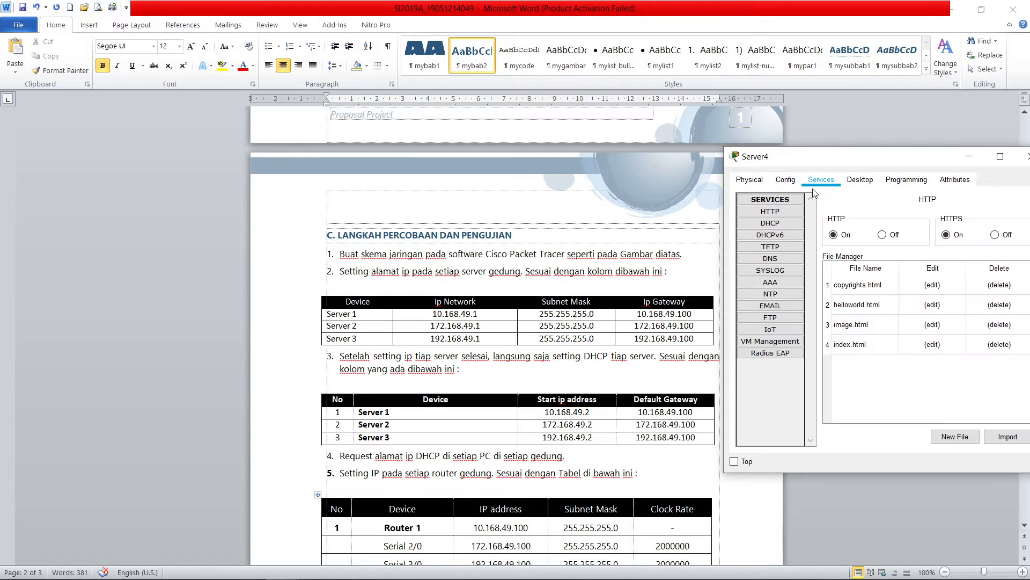
left_click(860, 179)
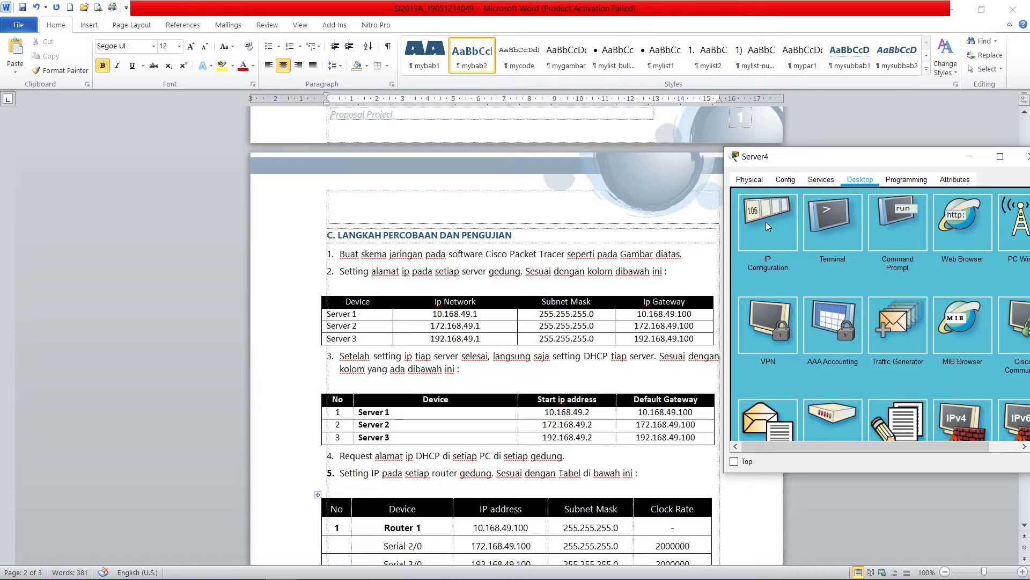
left_click(766, 226)
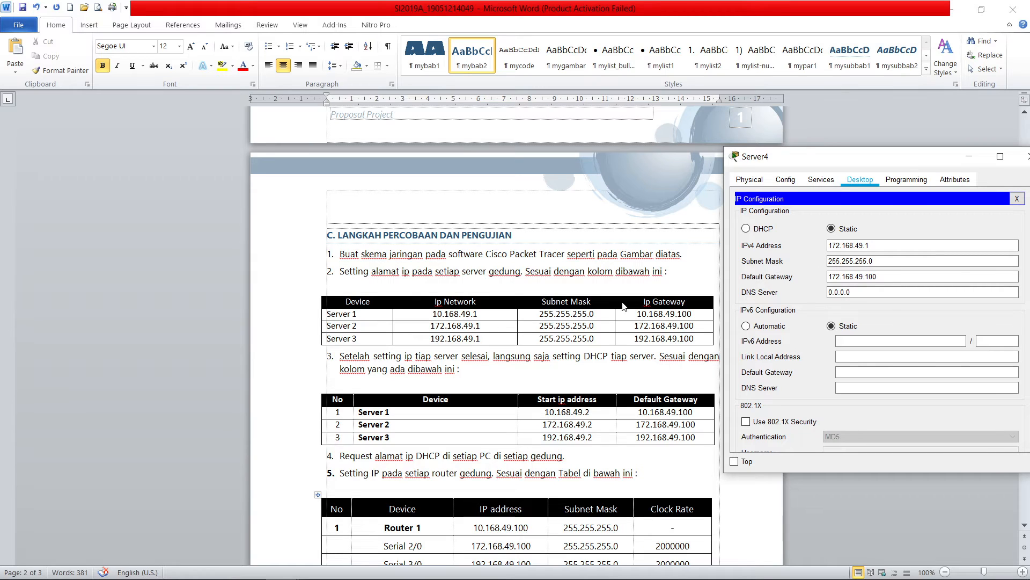
left_click(831, 246)
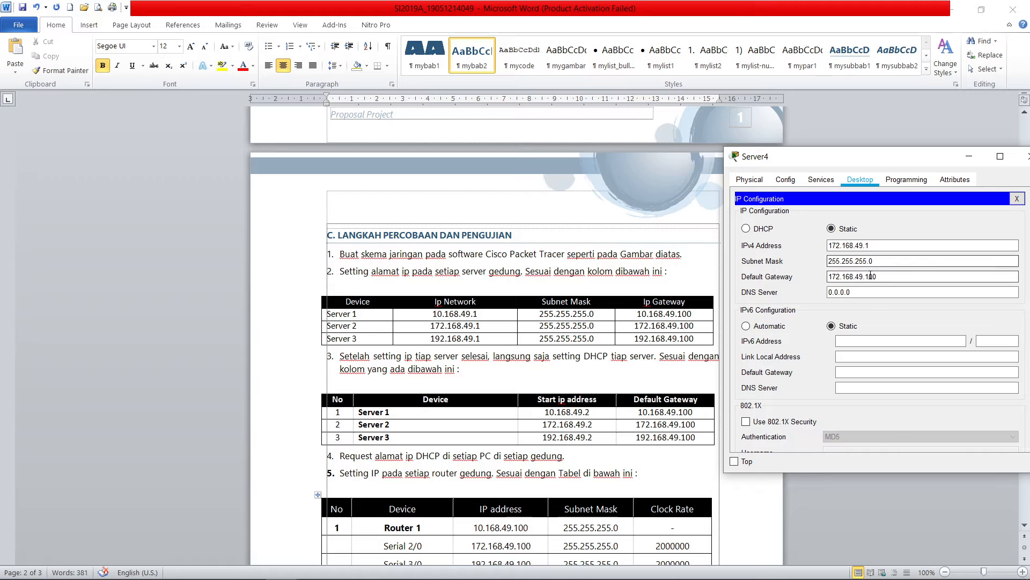
left_click(1026, 156)
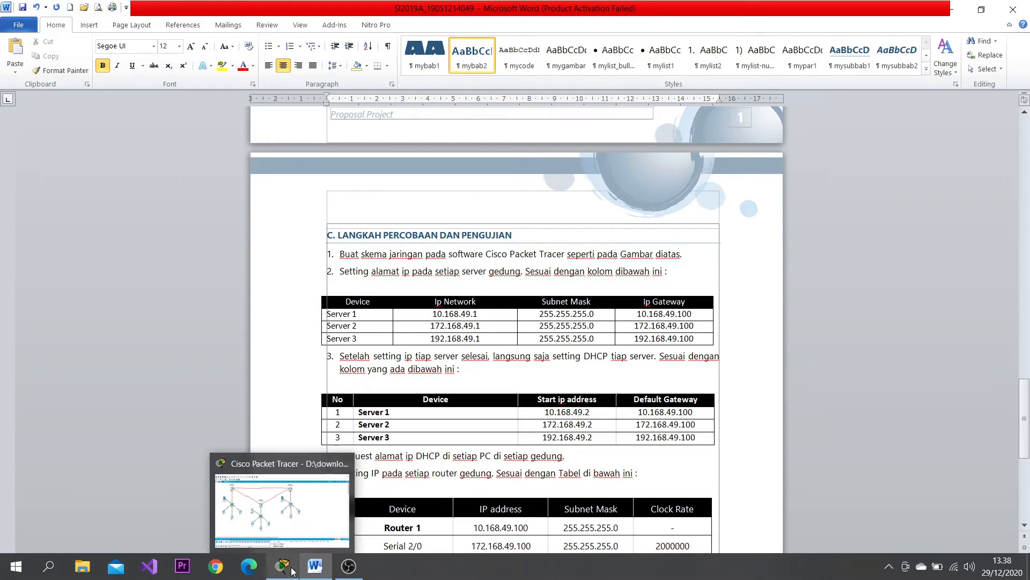
Step: Switch to Cisco Packet Tracer, open Server5's global configuration, and place its window beside the server address table in Word
left_click(293, 570)
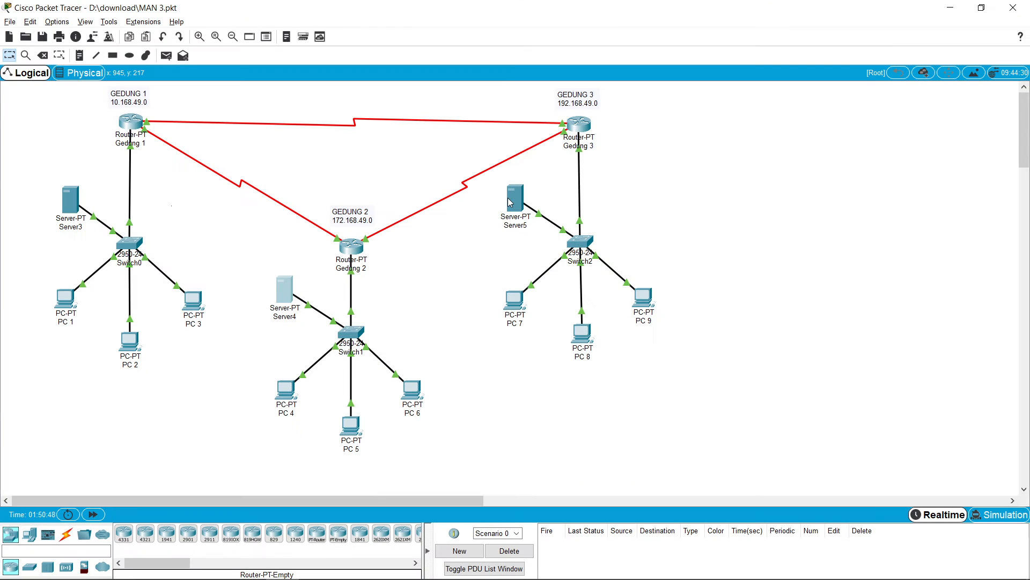
left_click(516, 202)
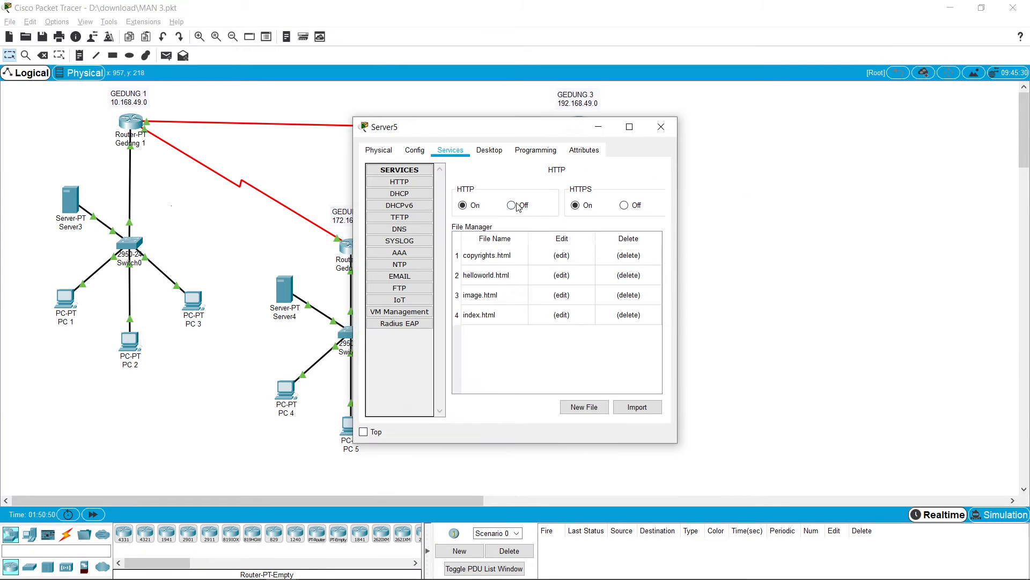
left_click(415, 150)
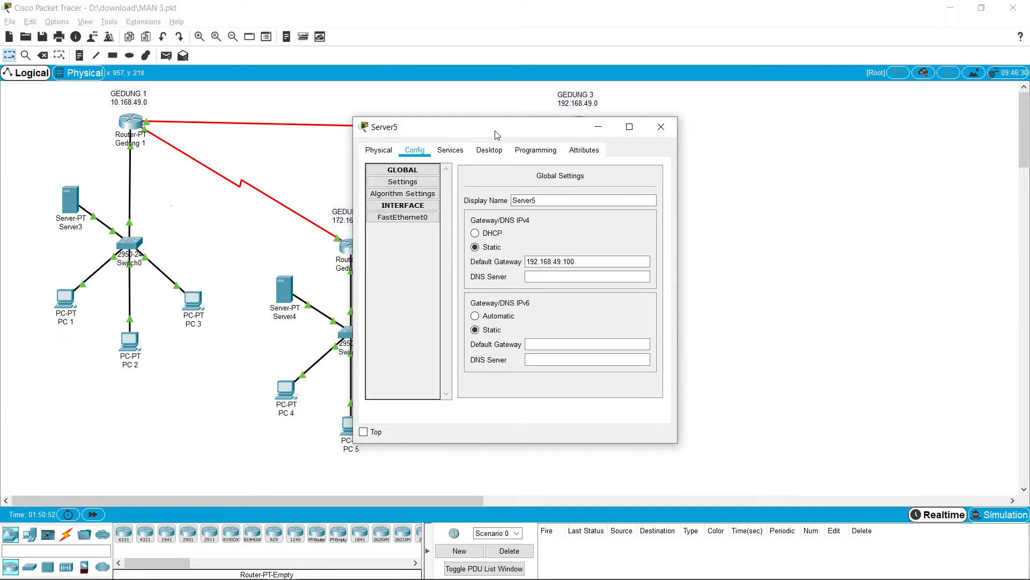
left_click_drag(497, 135, 839, 196)
left_click(950, 8)
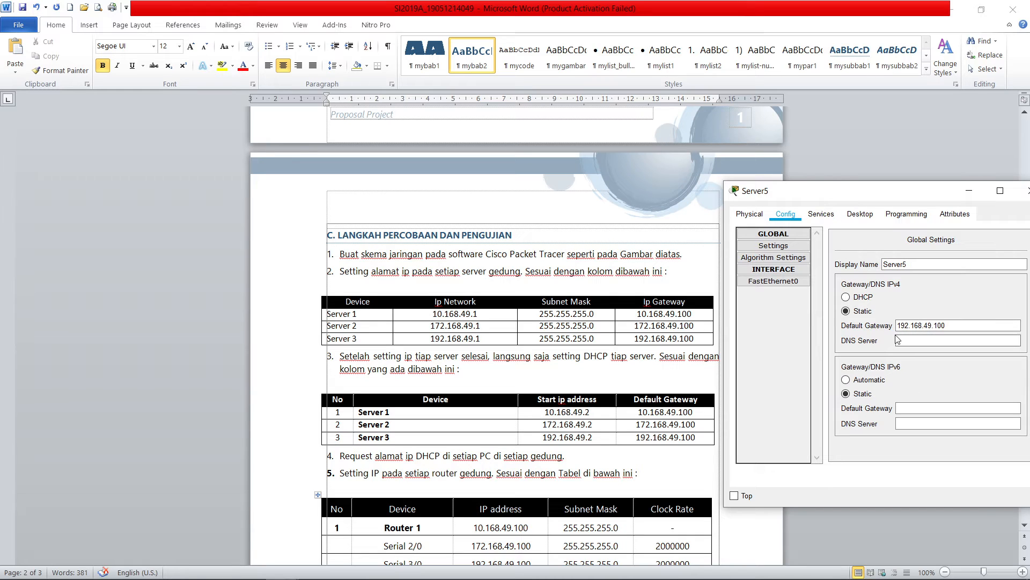
Step: Check Server5's IP configuration against the Server 3 row of the address table, and close its window
left_click(914, 338)
left_click(820, 214)
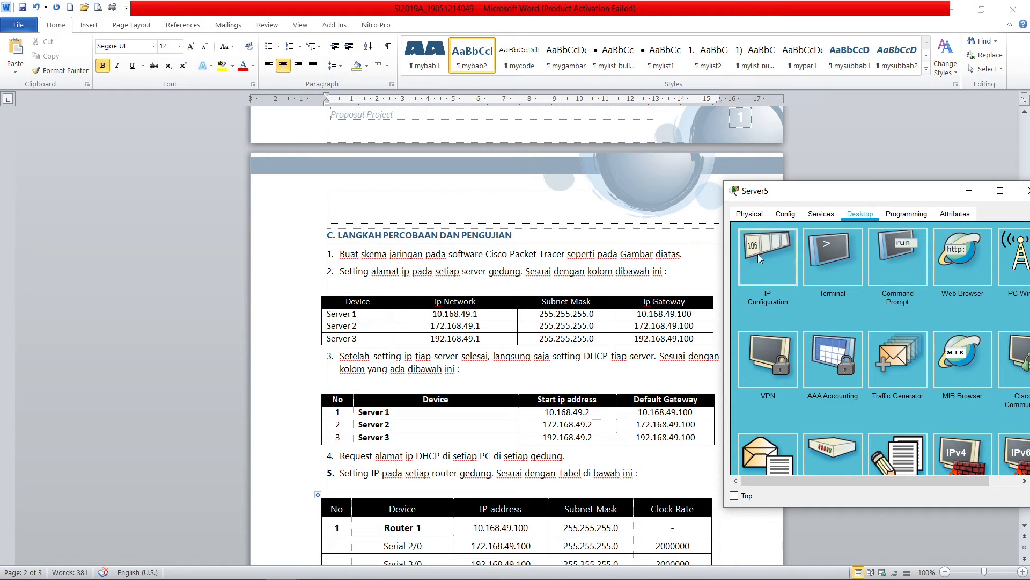
left_click(758, 258)
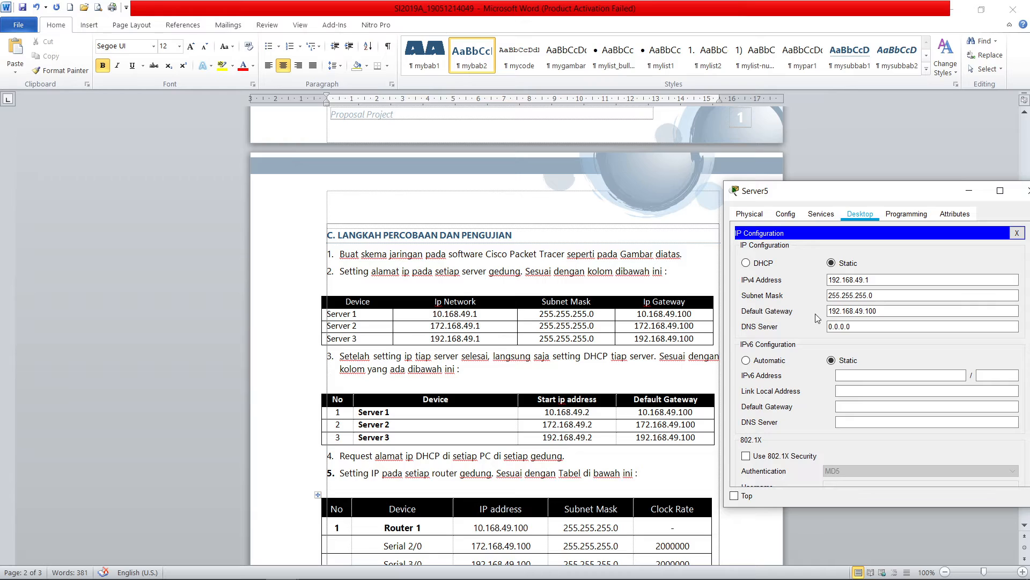
left_click(868, 279)
left_click(1026, 190)
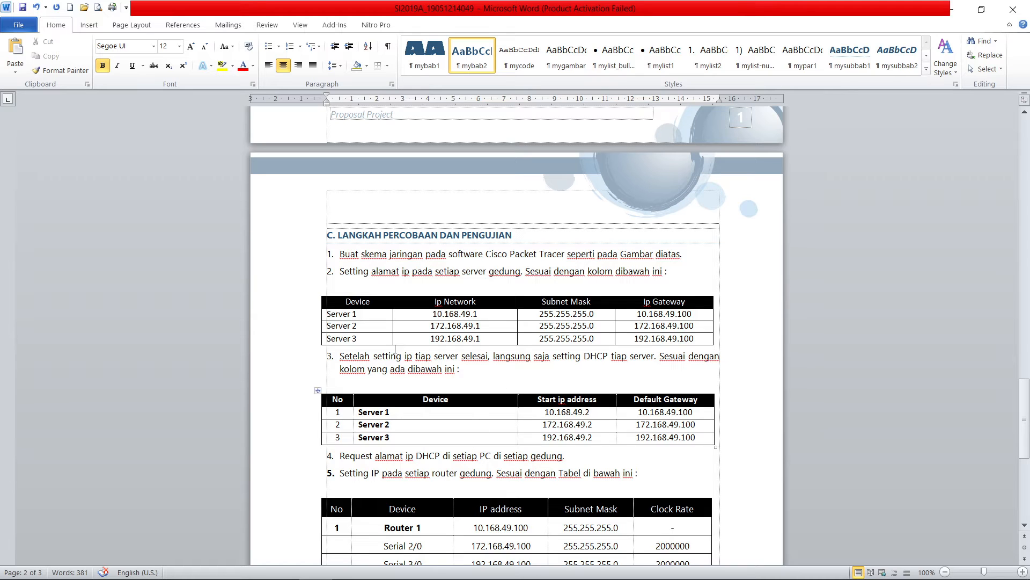
Step: Switch to Cisco Packet Tracer, compare Server3's DHCP service settings with the Server 1 row of Word's DHCP table, and close its window
scroll(393, 348, "down", 2)
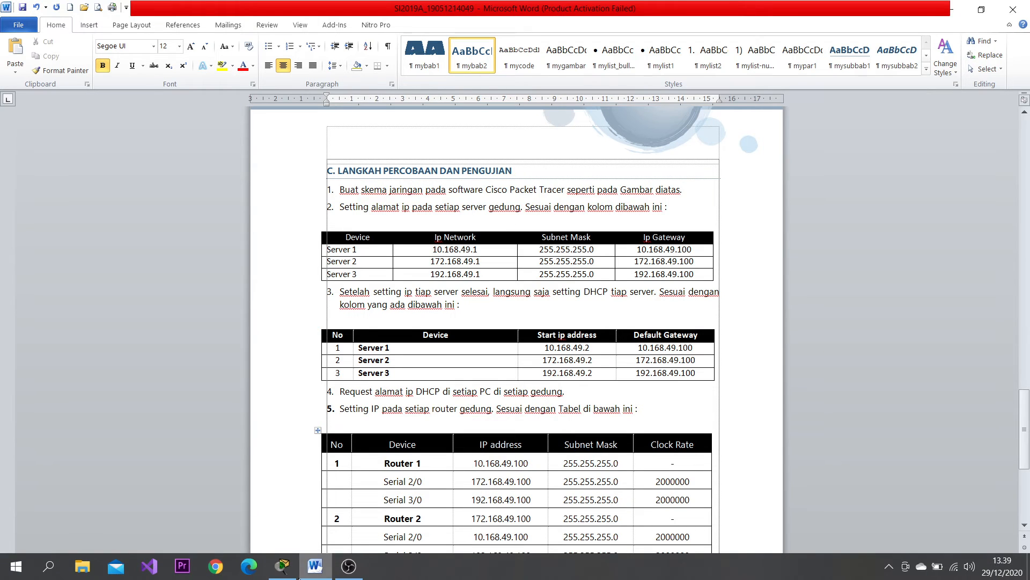
left_click(283, 574)
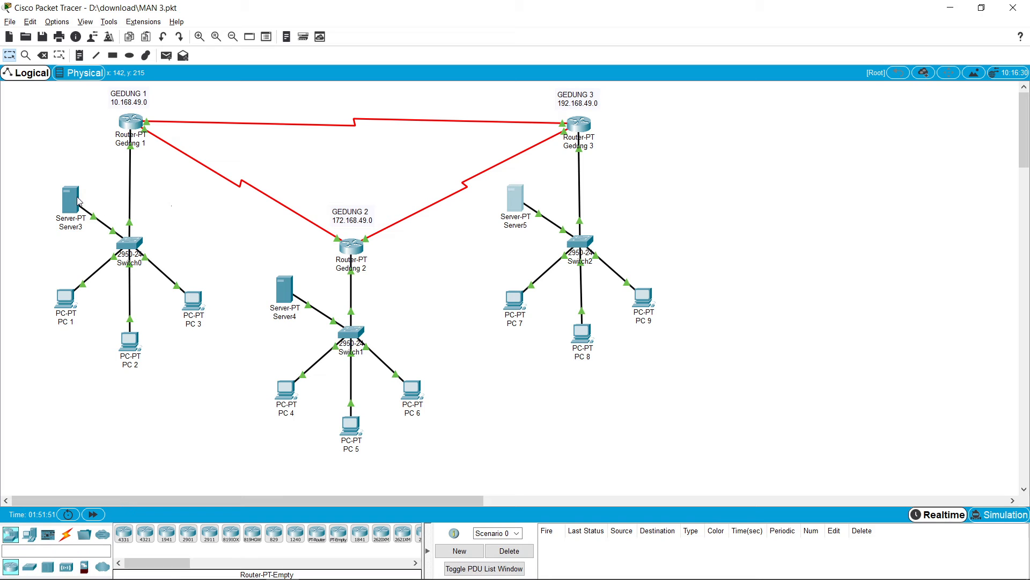
left_click(78, 198)
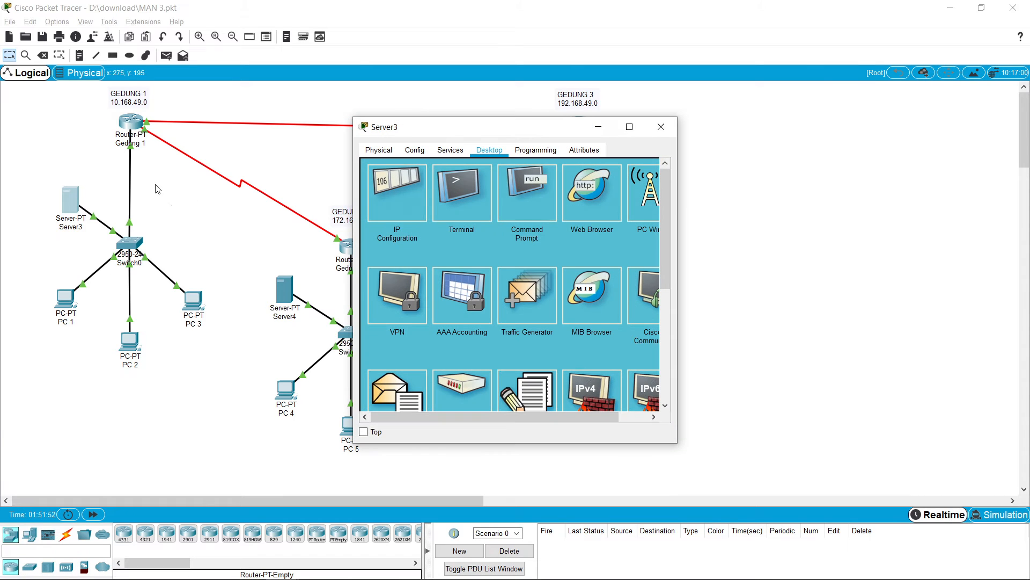
left_click(459, 151)
left_click(412, 193)
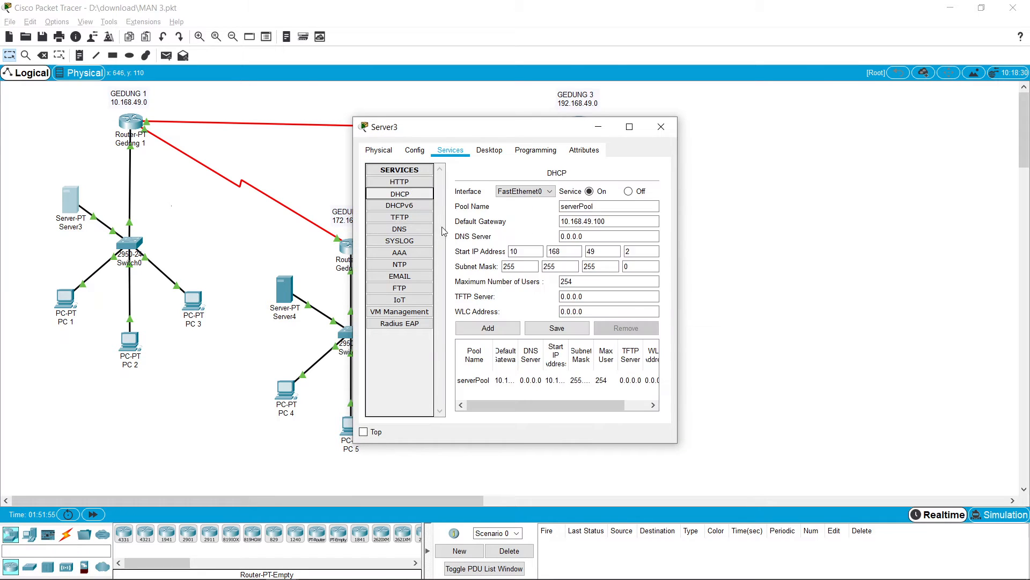
left_click(942, 14)
left_click(942, 13)
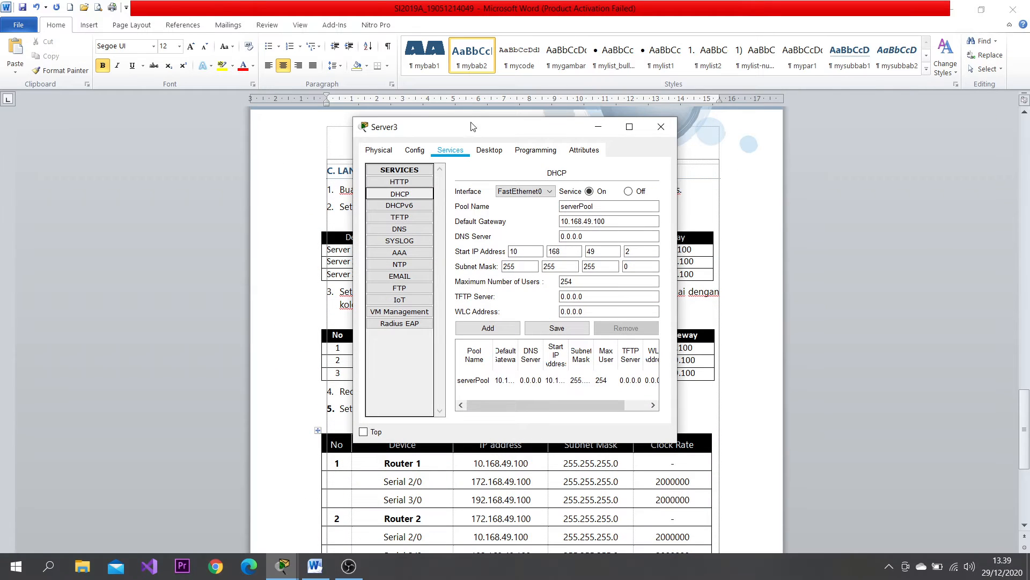
left_click_drag(470, 128, 835, 166)
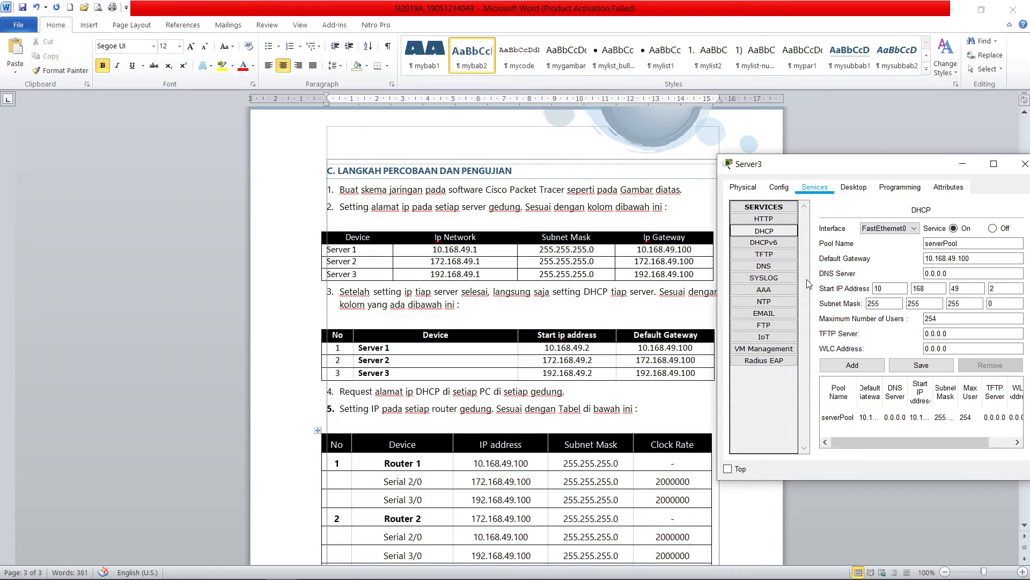
left_click(878, 289)
left_click(1025, 164)
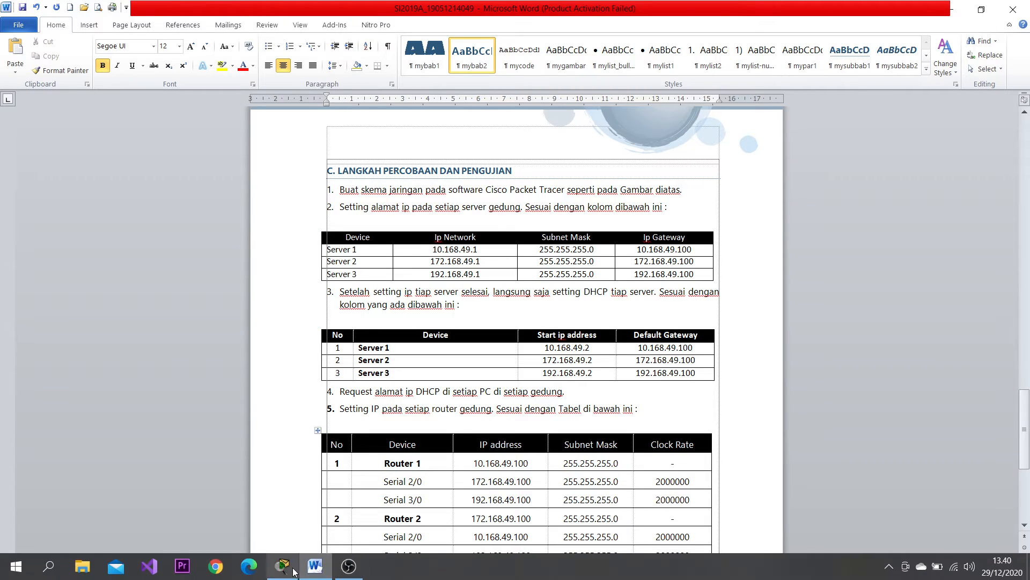
Step: Switch to Cisco Packet Tracer, compare Server4's DHCP service settings with the Server 2 row of Word's DHCP table, and close its window
left_click(282, 568)
left_click(284, 290)
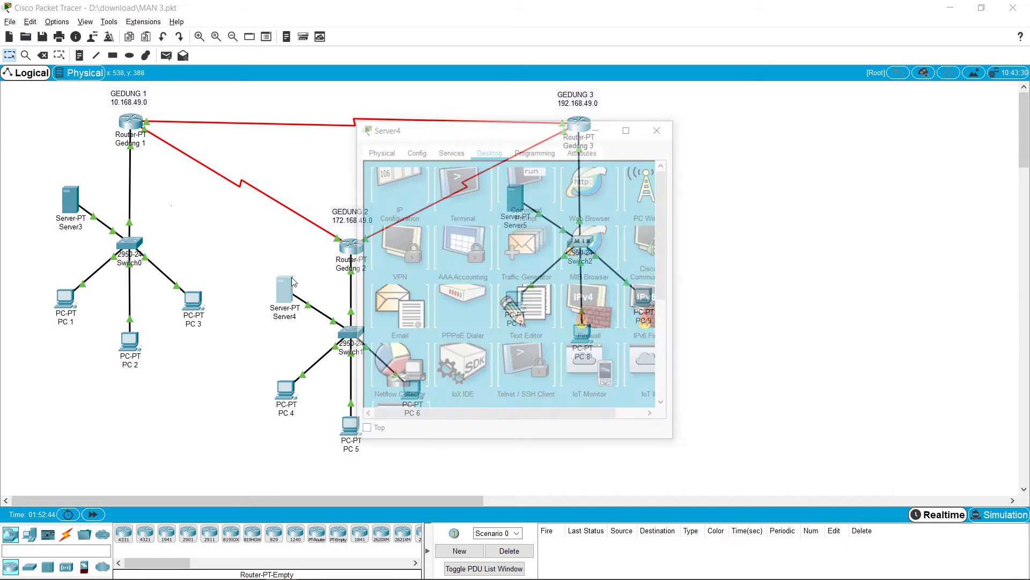
left_click(424, 153)
left_click(458, 154)
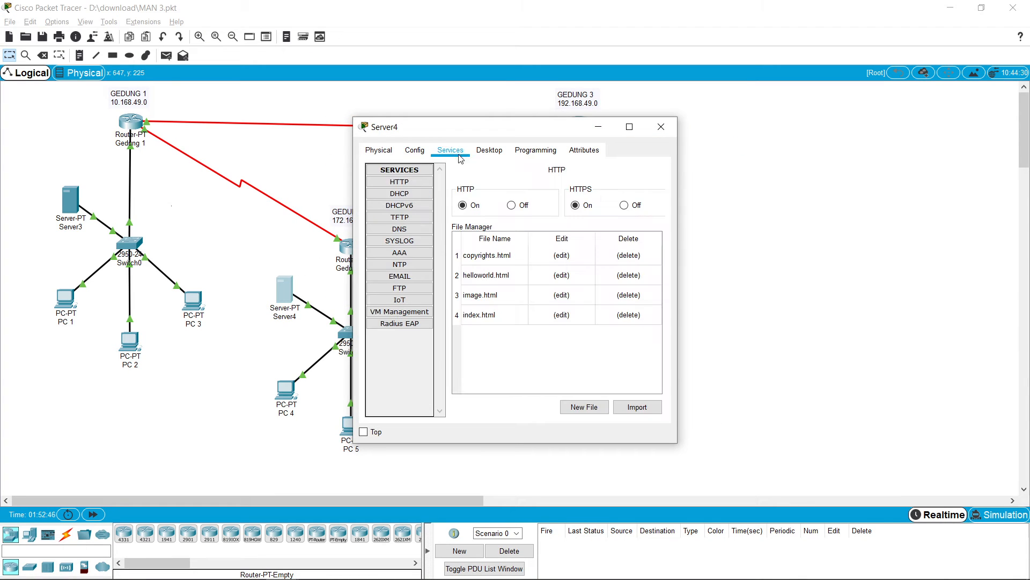
left_click(401, 193)
left_click_drag(502, 135, 787, 114)
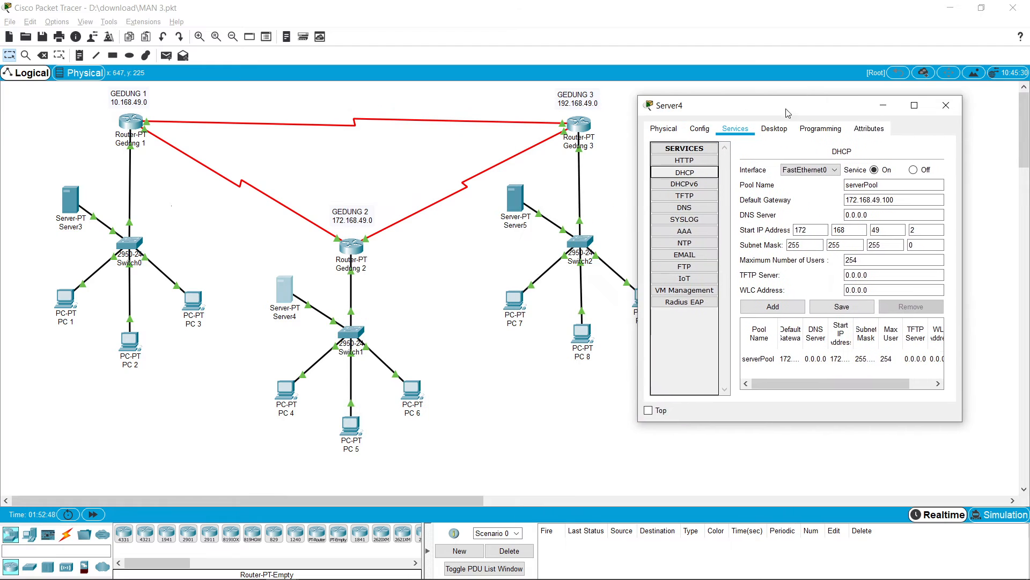
left_click(949, 8)
left_click_drag(724, 109, 789, 143)
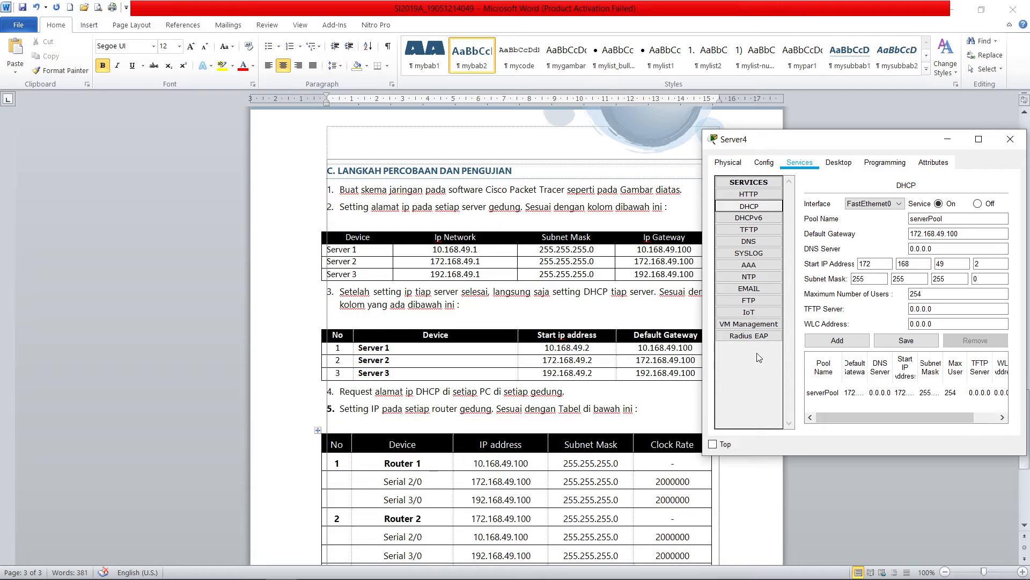
left_click_drag(878, 143, 878, 176)
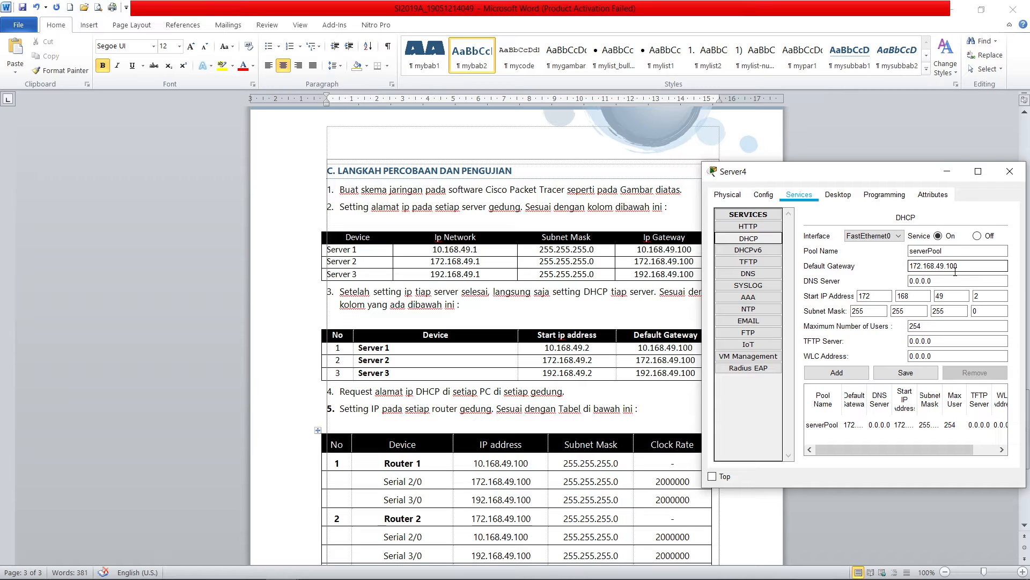
left_click(1010, 172)
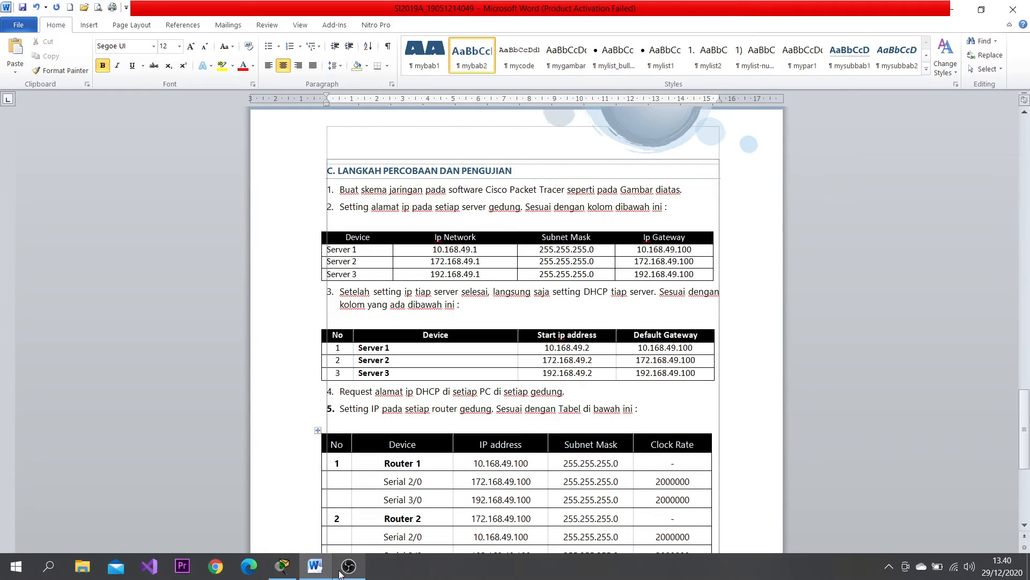
Step: Switch to Cisco Packet Tracer, compare Server5's DHCP service settings with the Server 3 row of Word's DHCP table, and close its window
mouse_move(278, 575)
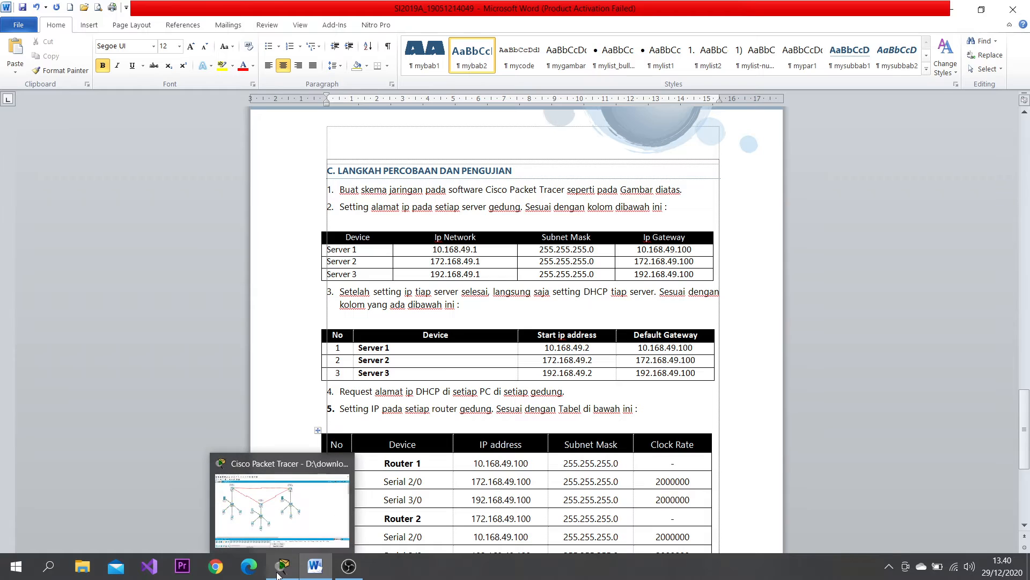
left_click(278, 574)
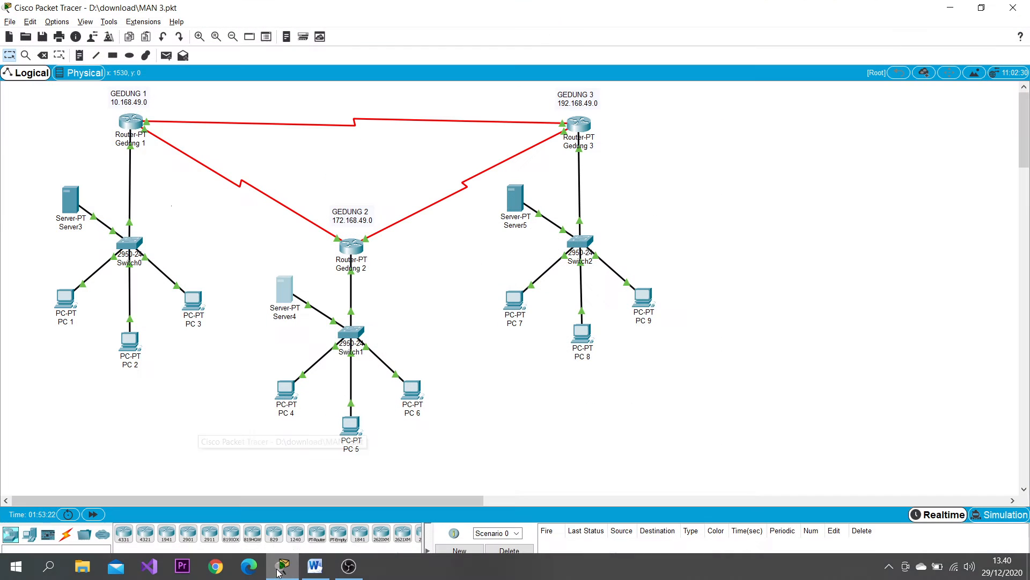
left_click(524, 195)
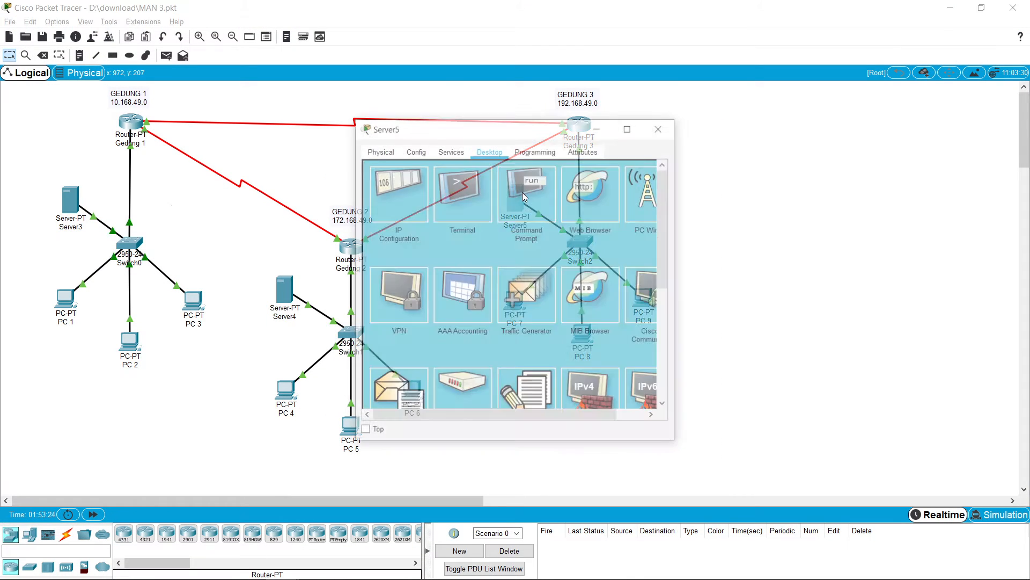
left_click(424, 152)
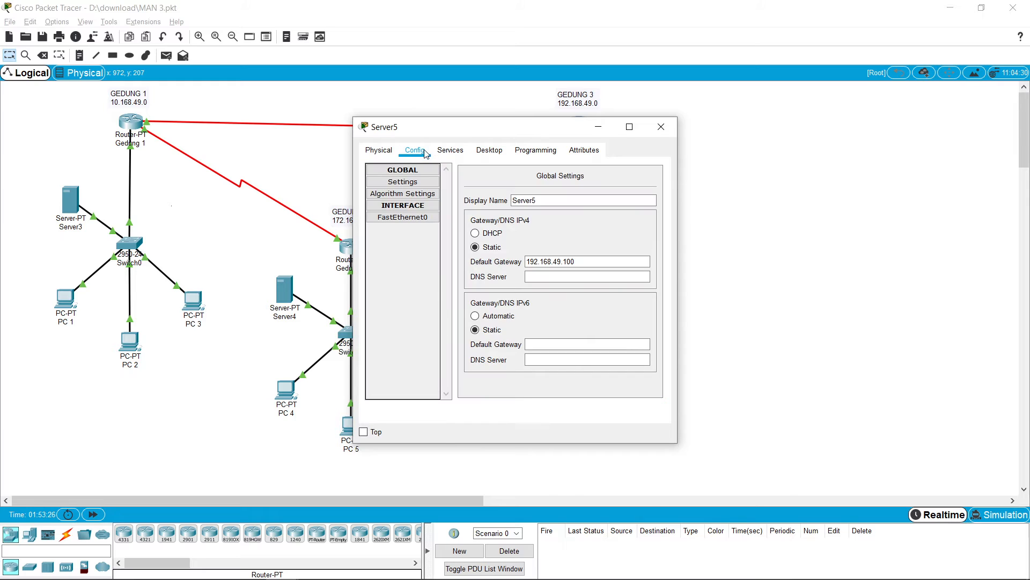
left_click(450, 151)
left_click(399, 194)
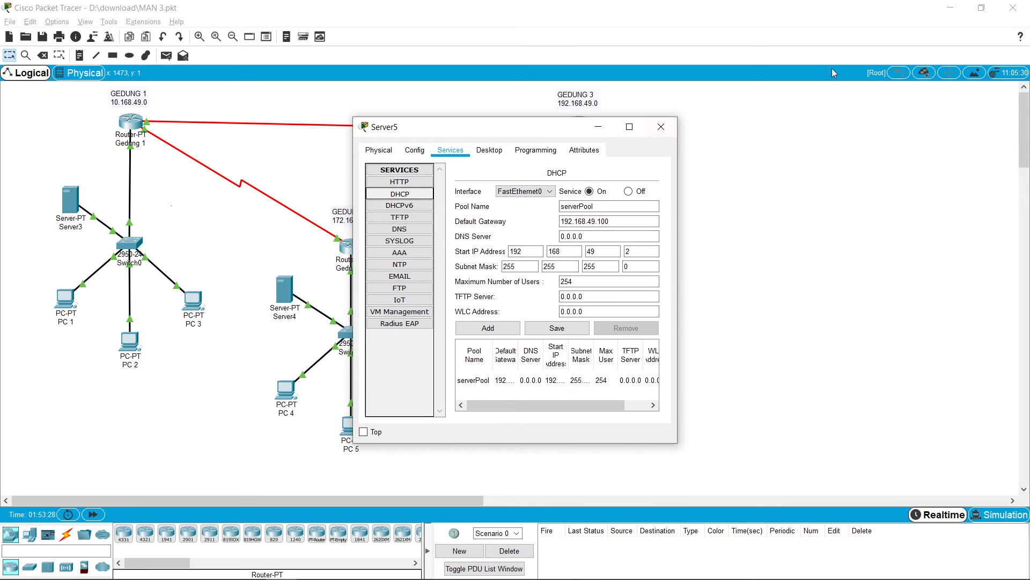
left_click(950, 8)
left_click_drag(514, 134, 888, 163)
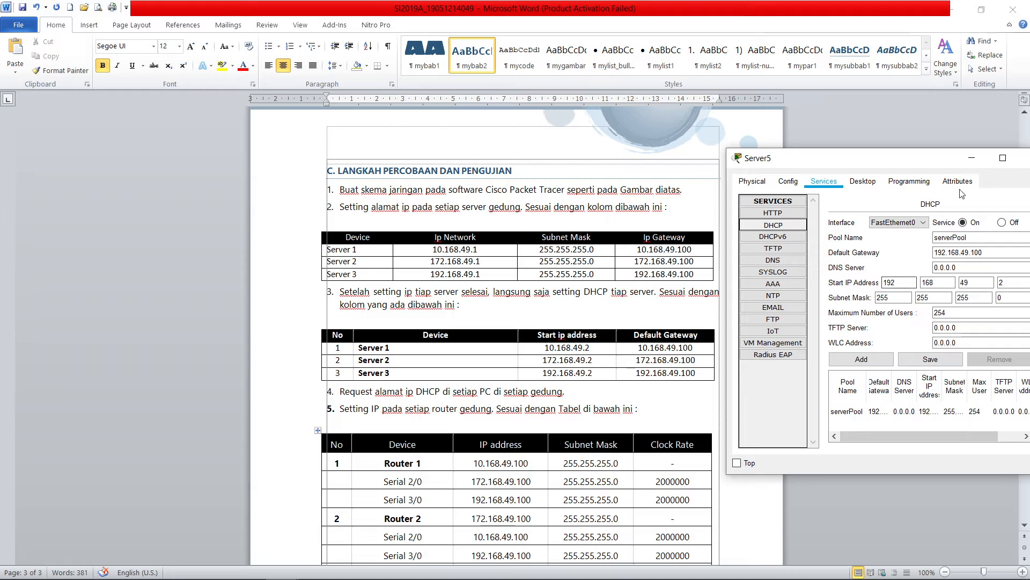
left_click(1025, 158)
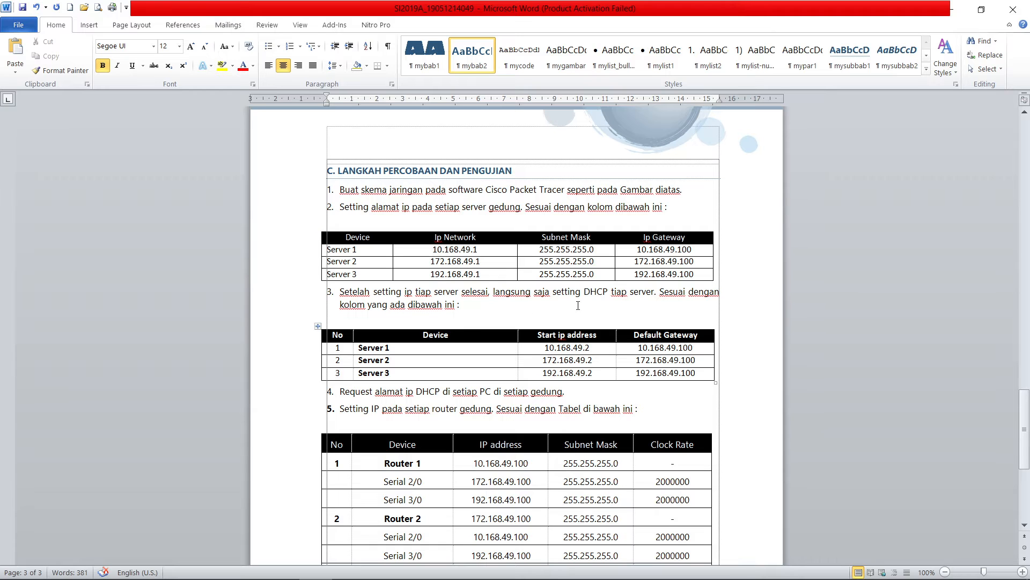
Step: Switch to Cisco Packet Tracer, check the DHCP-assigned address in PC 1's IP configuration, and close its window
left_click(953, 5)
left_click(283, 566)
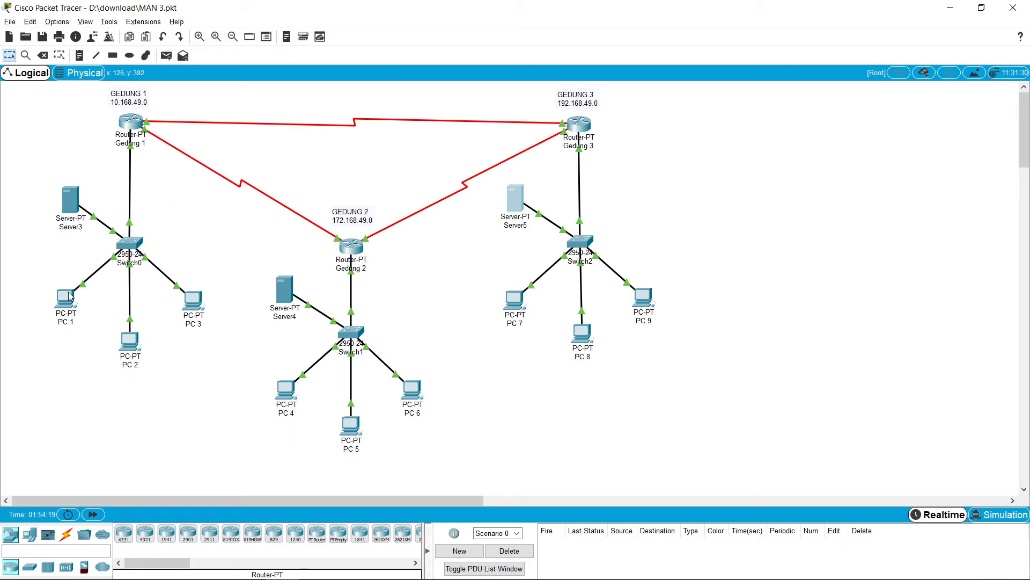
left_click(69, 295)
left_click(414, 151)
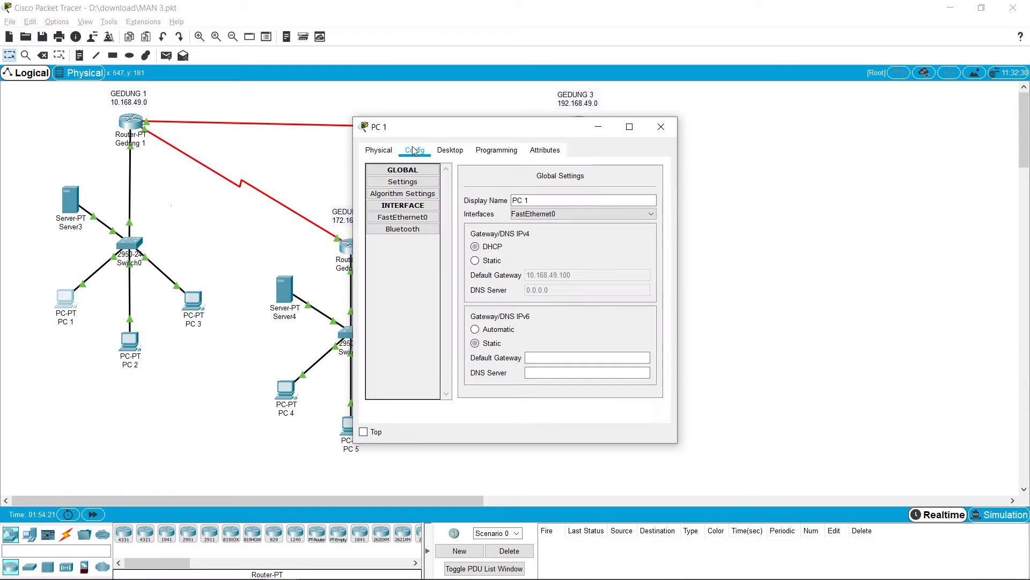
left_click(443, 151)
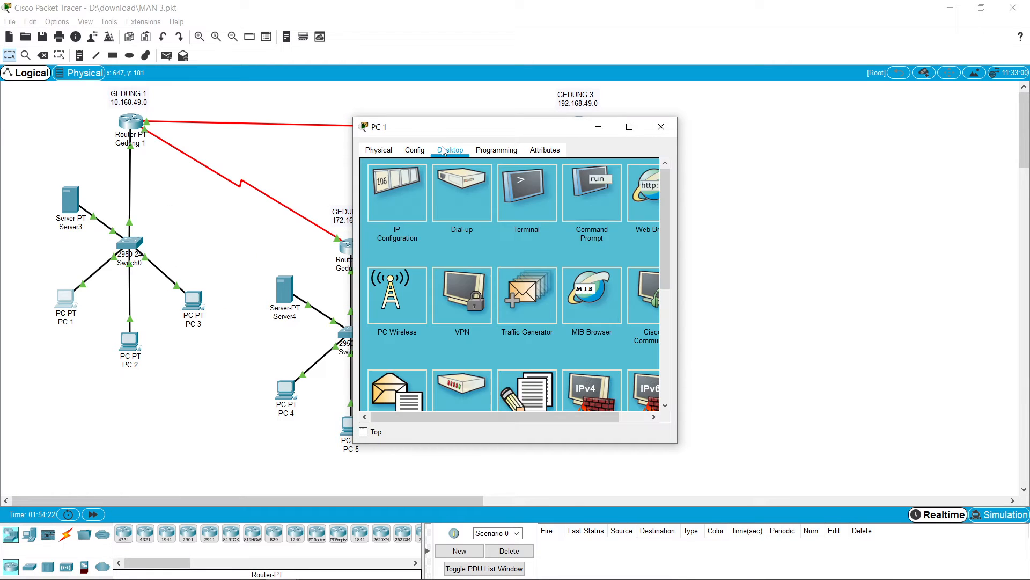
left_click(401, 194)
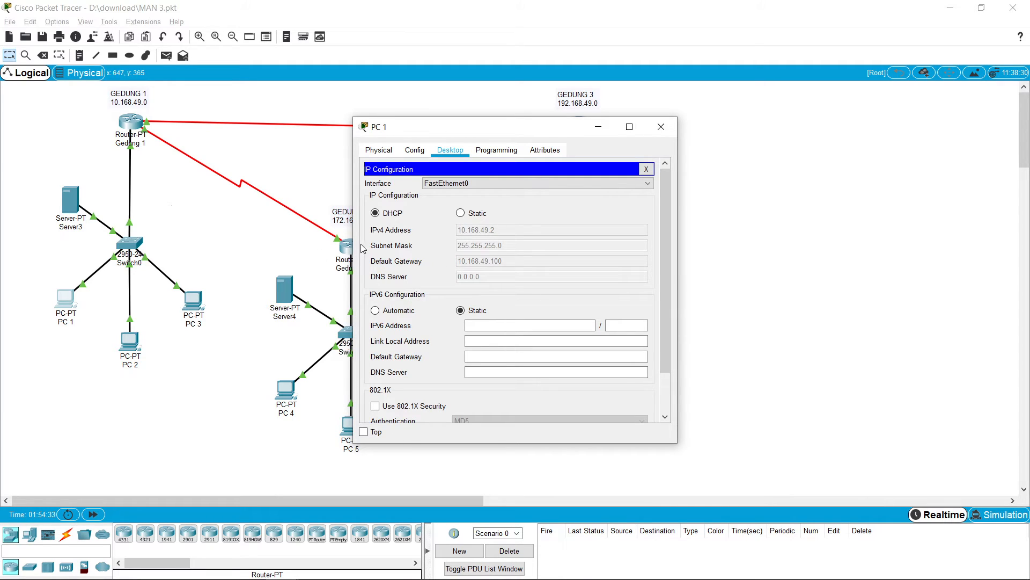
left_click_drag(504, 135, 670, 134)
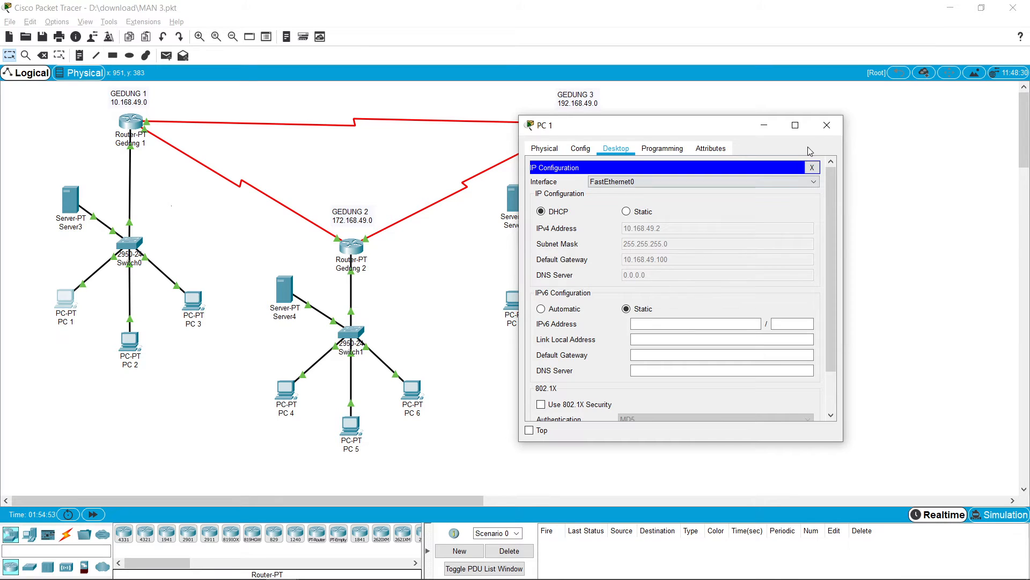
left_click(826, 126)
Step: Open PC 2's IP configuration with its window clear of the Gedung 1 network, and check its DHCP-assigned address
left_click(132, 346)
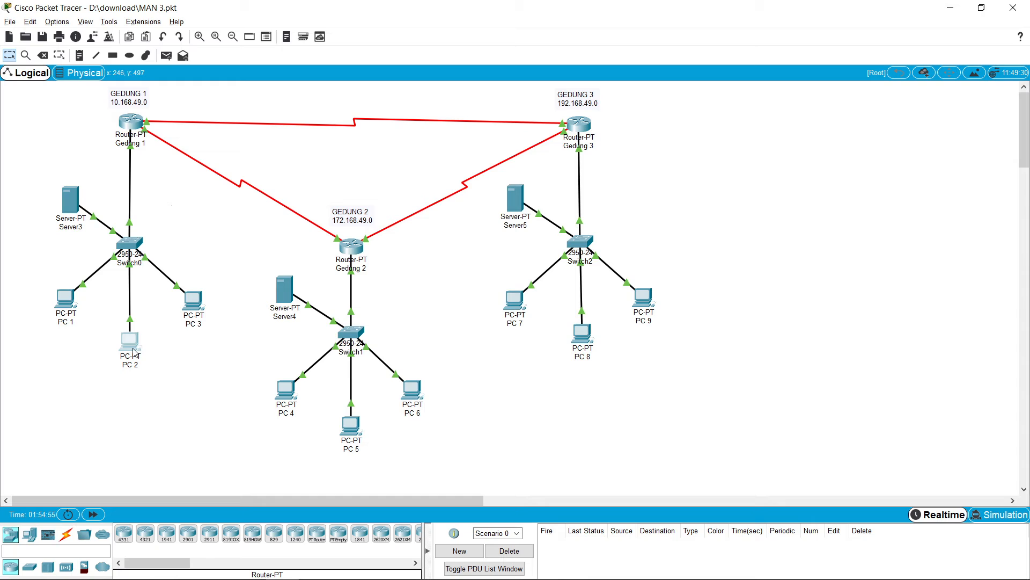
left_click_drag(499, 129, 712, 139)
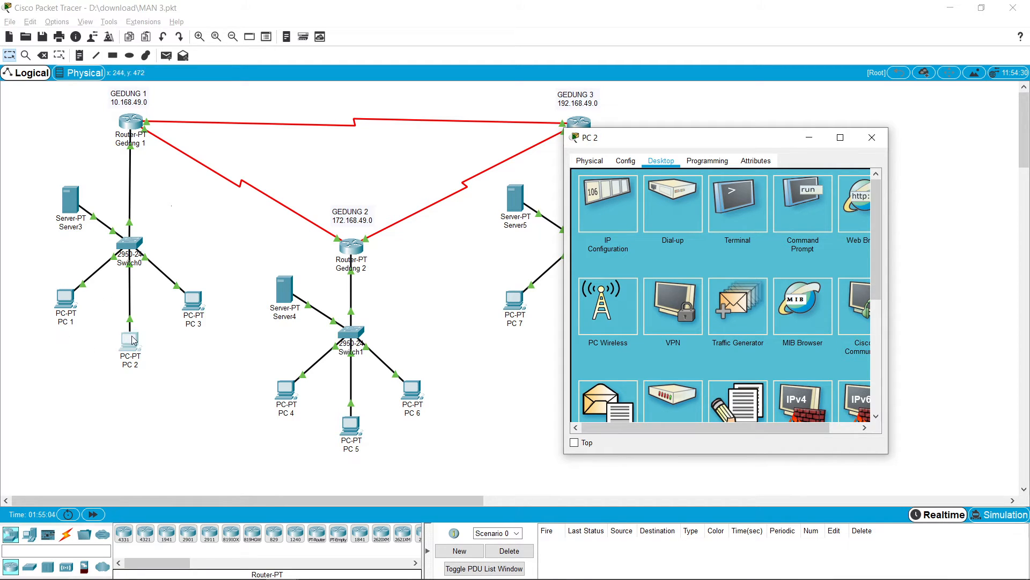
left_click(609, 219)
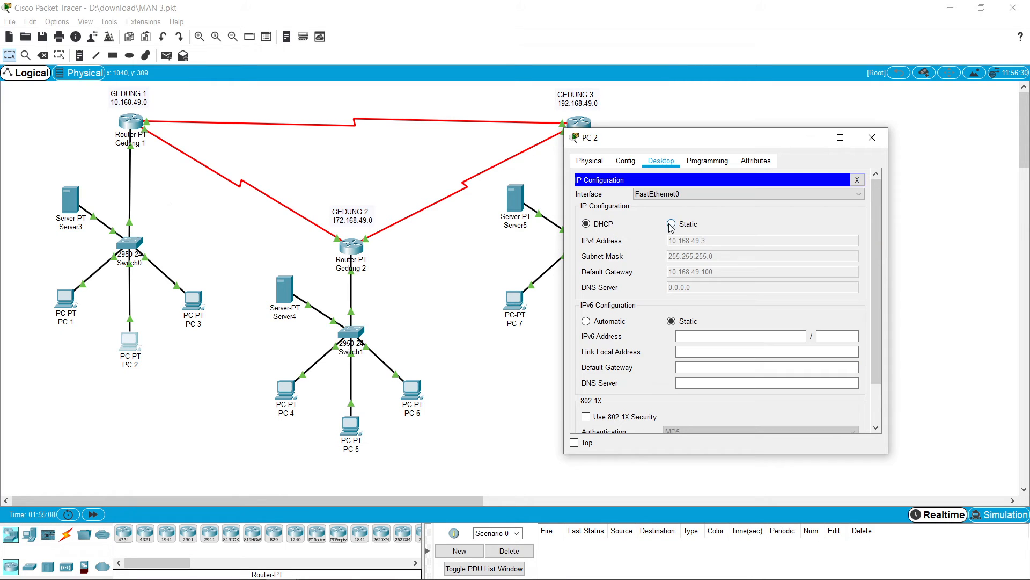
Step: Switch PC 2's IP configuration to Static and back to DHCP to request its address again, and close its window
left_click(671, 224)
left_click(586, 223)
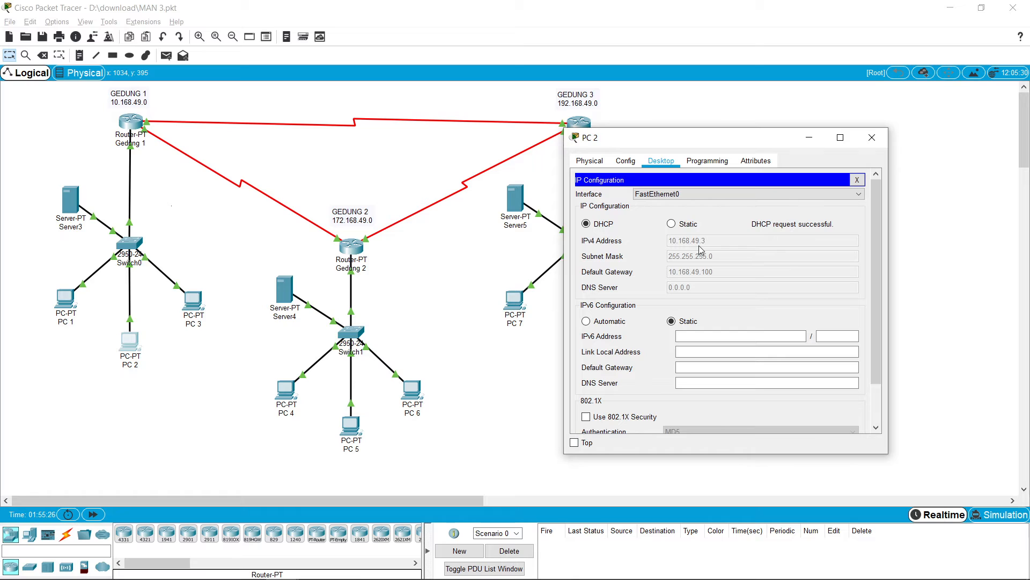
left_click(870, 140)
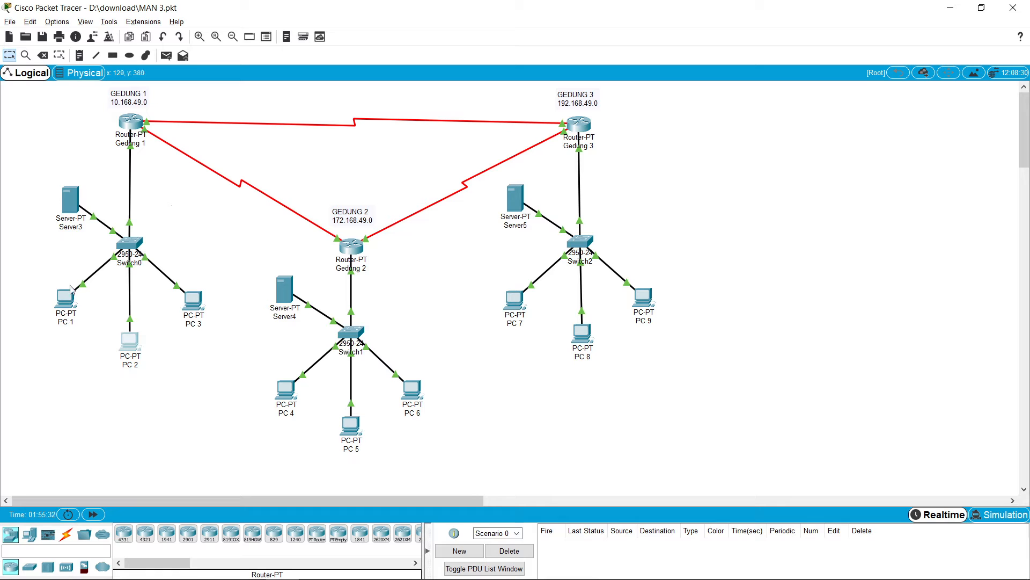
Step: Review Server3's DHCP service settings with its window clear of the three-building topology, and close the window
left_click(70, 199)
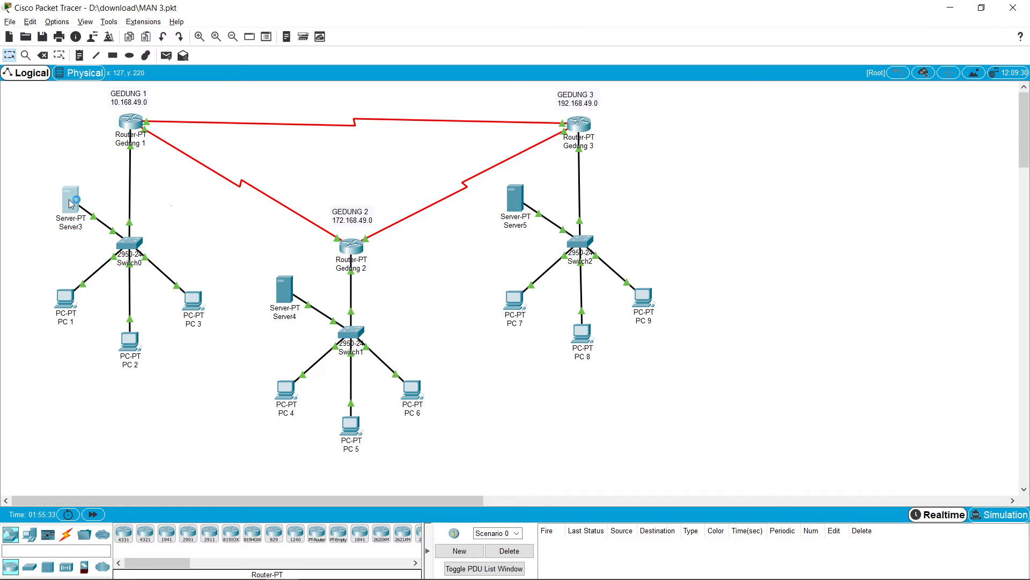
left_click(415, 150)
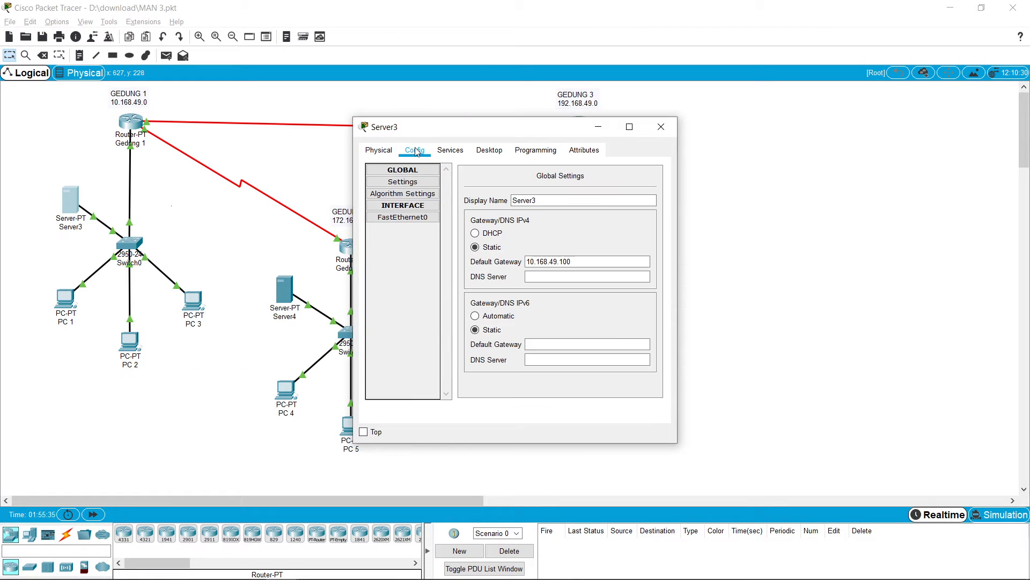
left_click(450, 150)
left_click(424, 193)
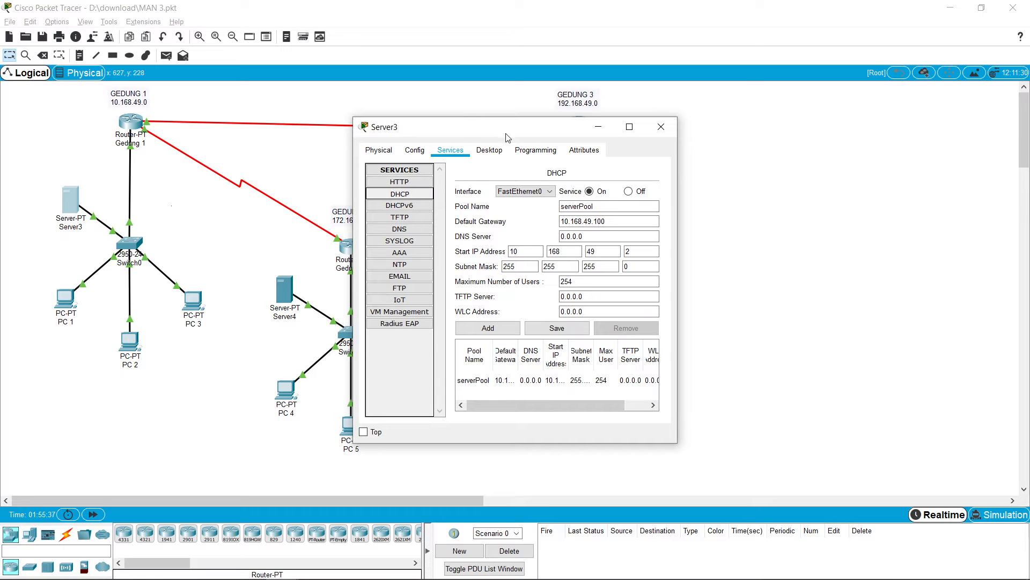
left_click_drag(516, 134, 813, 147)
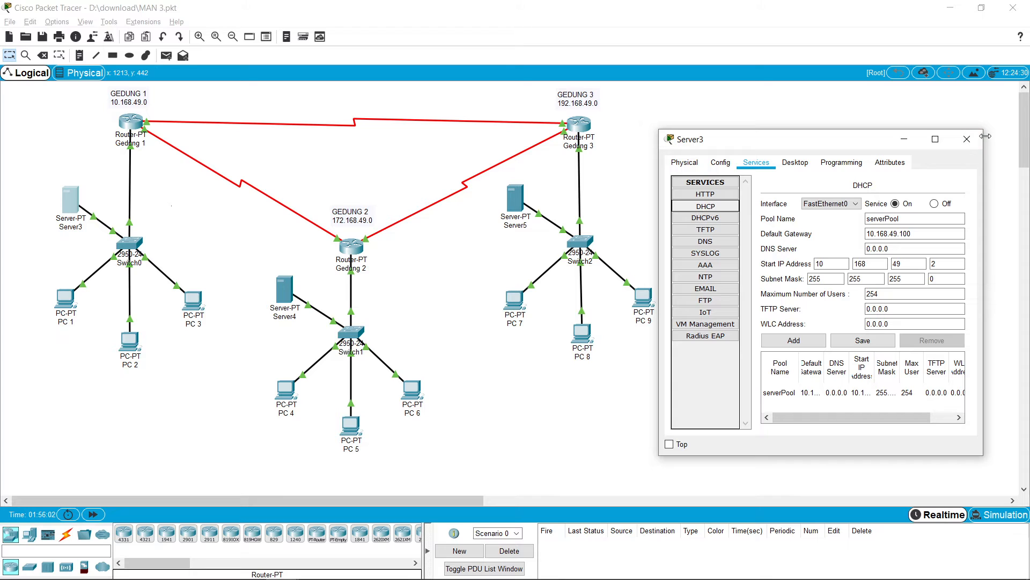
left_click(967, 139)
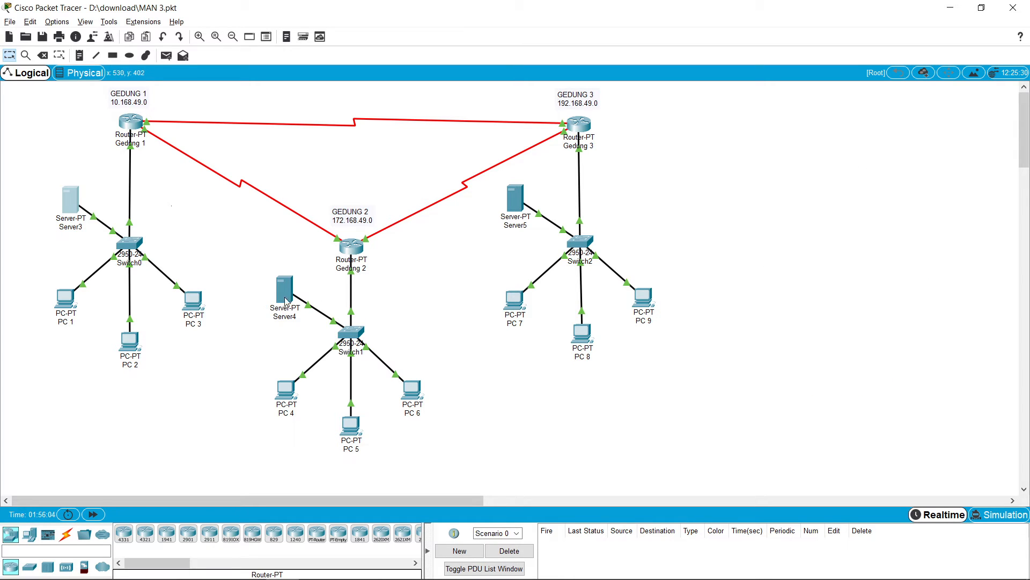
Step: Open PC 4's IP configuration with its window clear of the Gedung 2 network, and check its DHCP-assigned address
left_click(289, 390)
left_click_drag(509, 125, 678, 99)
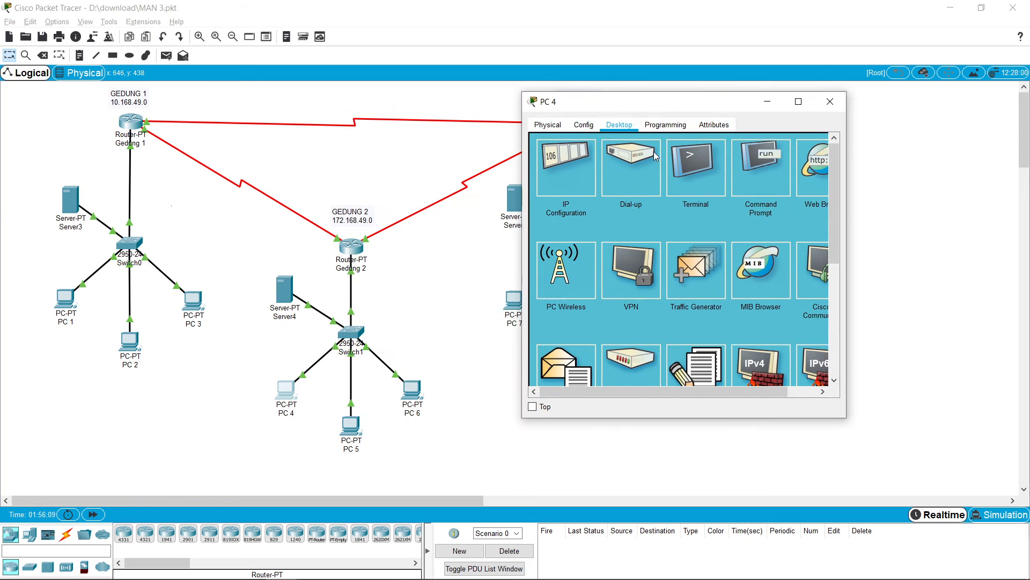
left_click(574, 178)
left_click_drag(669, 103, 759, 104)
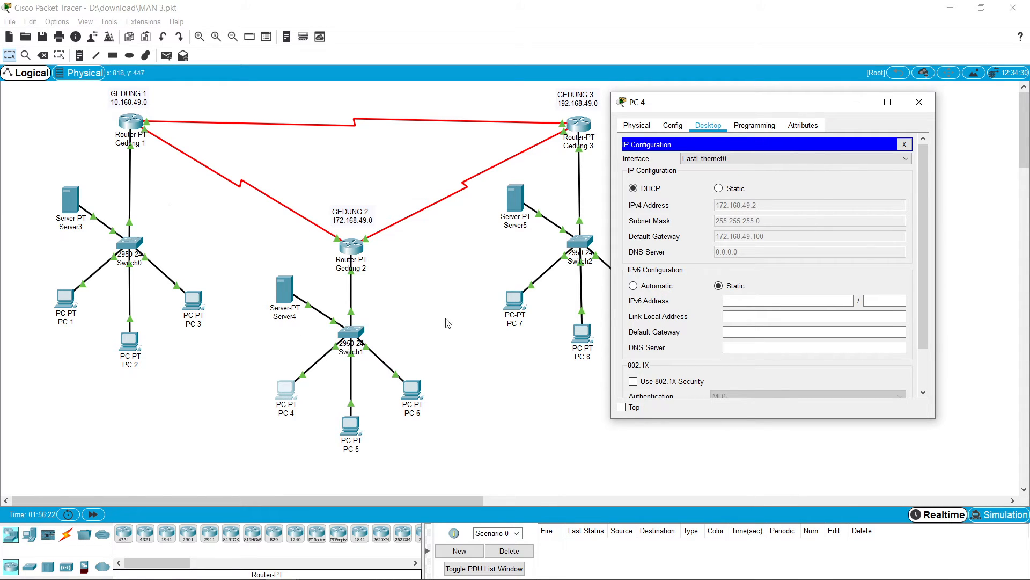
Step: Switch to Word, compare PC 4's IP configuration with the Server 2 row of the DHCP table, and close PC 4's window
left_click(956, 10)
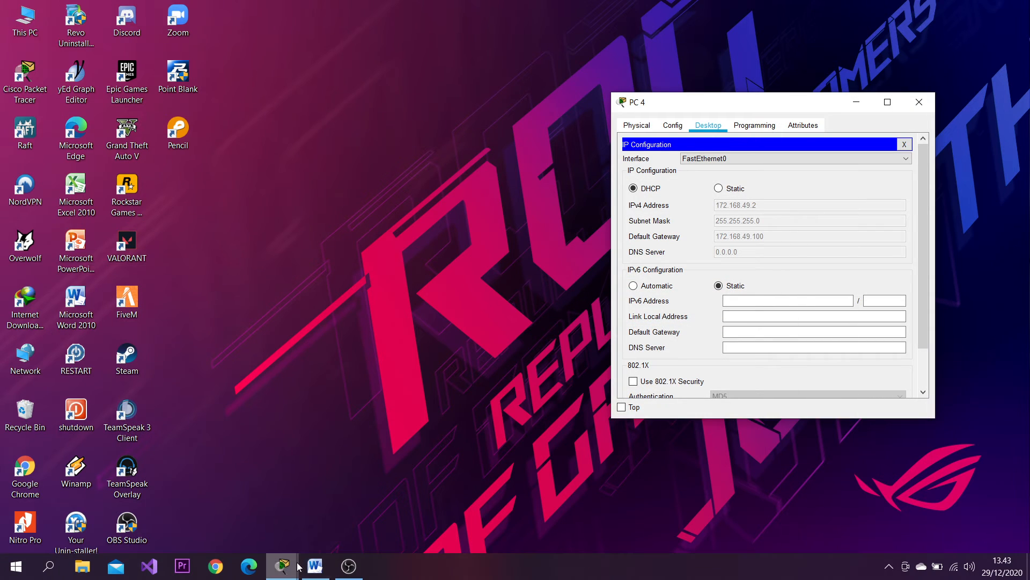
left_click(315, 566)
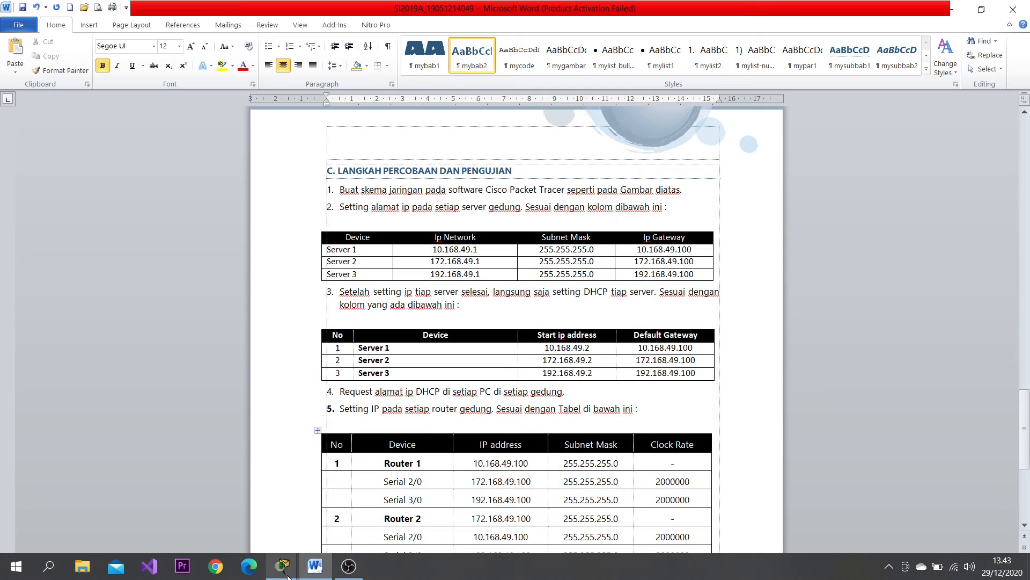
mouse_move(289, 576)
left_click(355, 509)
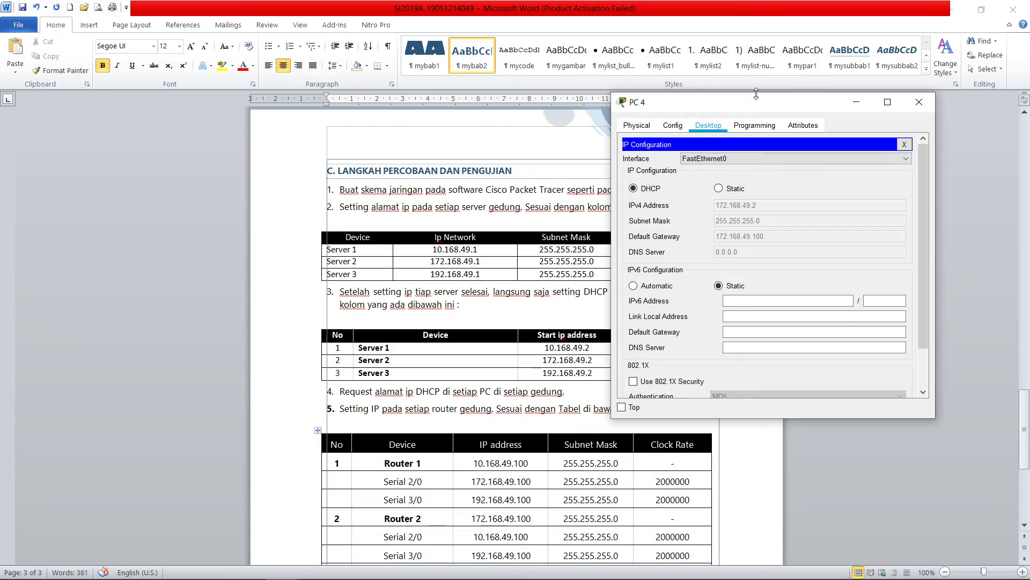
left_click_drag(756, 89, 831, 81)
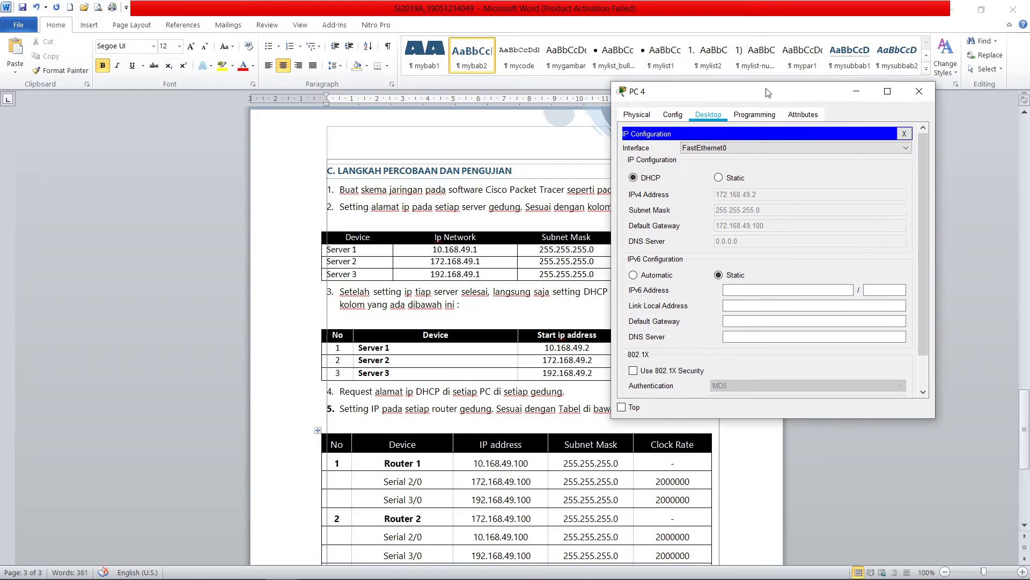
left_click_drag(767, 96, 877, 152)
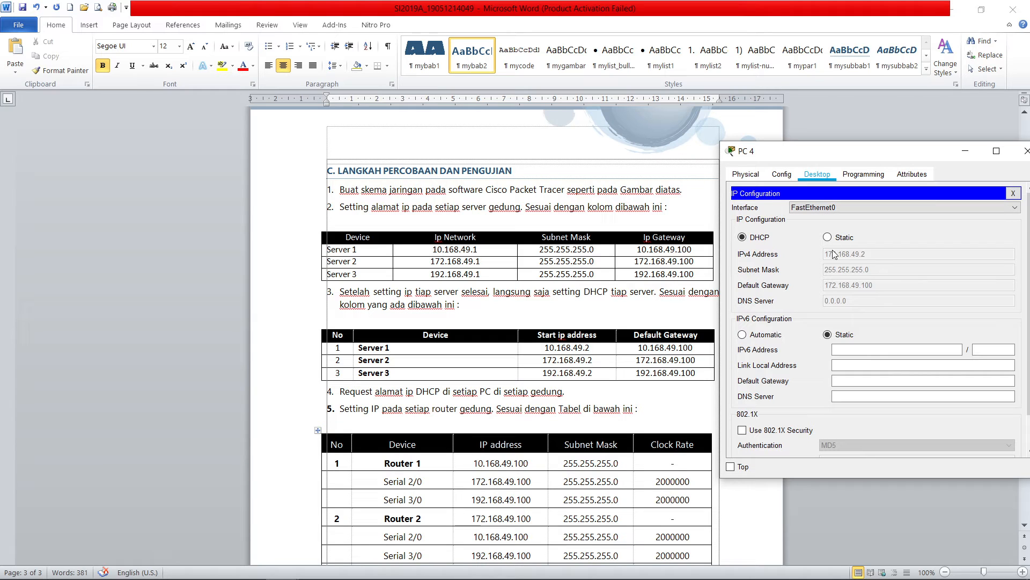
left_click(1027, 151)
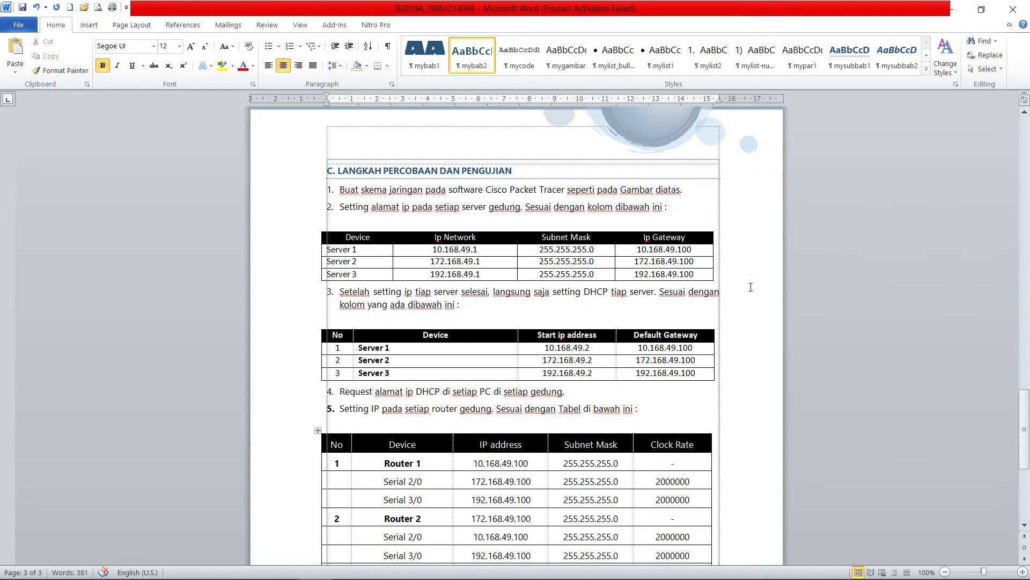
Step: Switch to Cisco Packet Tracer, check the DHCP-assigned address in PC 5's IP configuration, and close its window
mouse_move(283, 573)
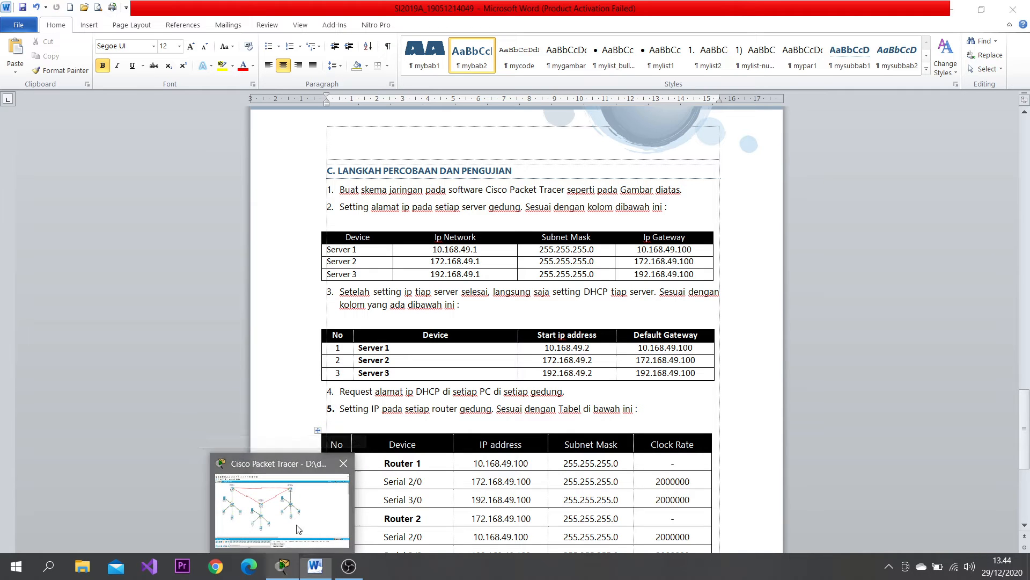
left_click(285, 566)
left_click(355, 427)
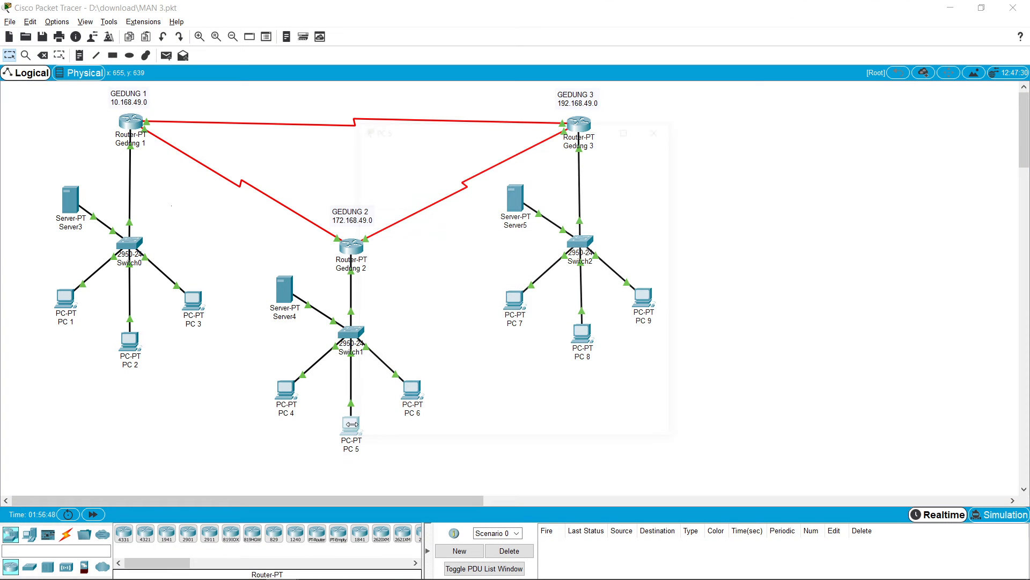
left_click(391, 195)
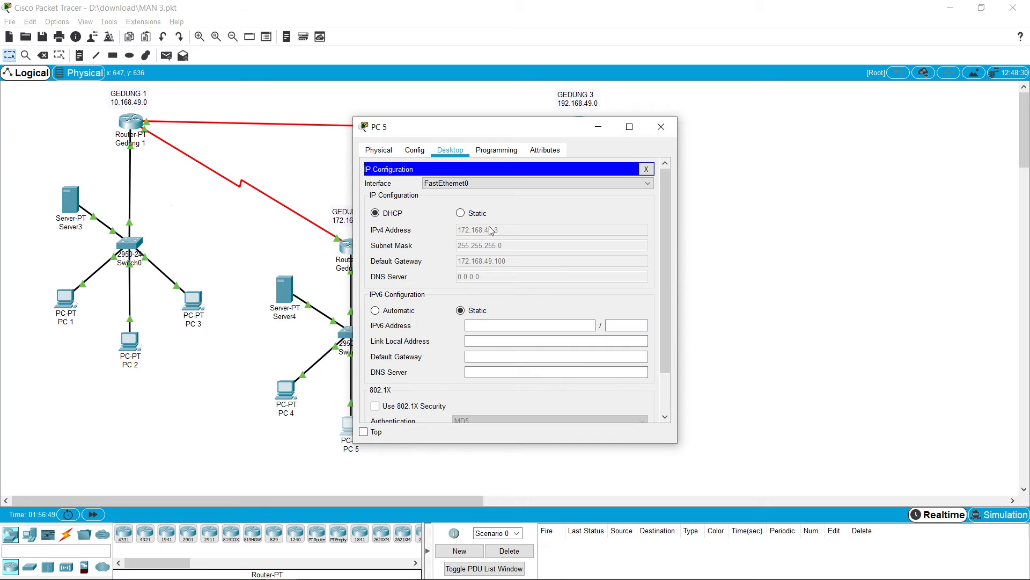
left_click_drag(498, 133, 802, 115)
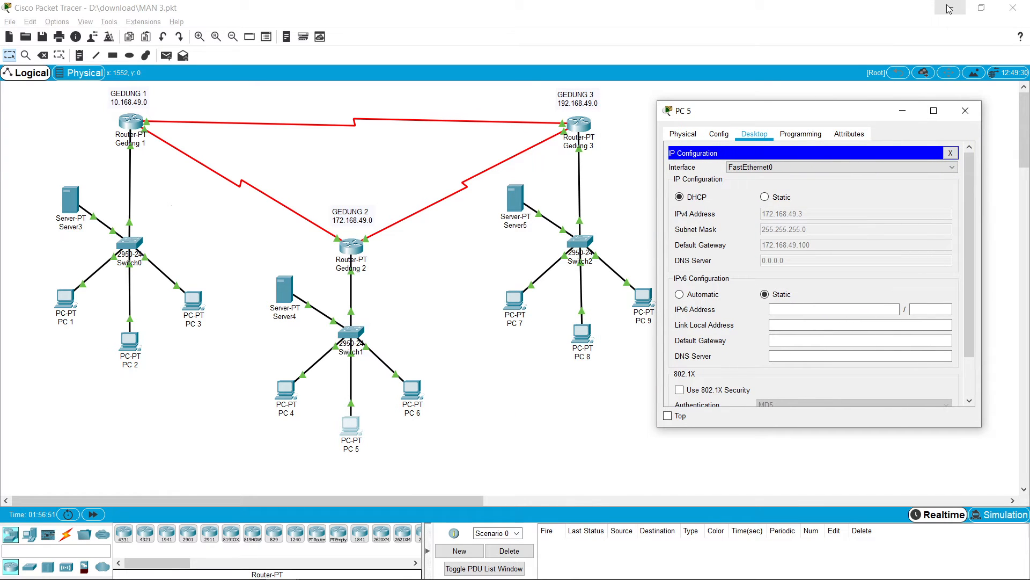
left_click(966, 111)
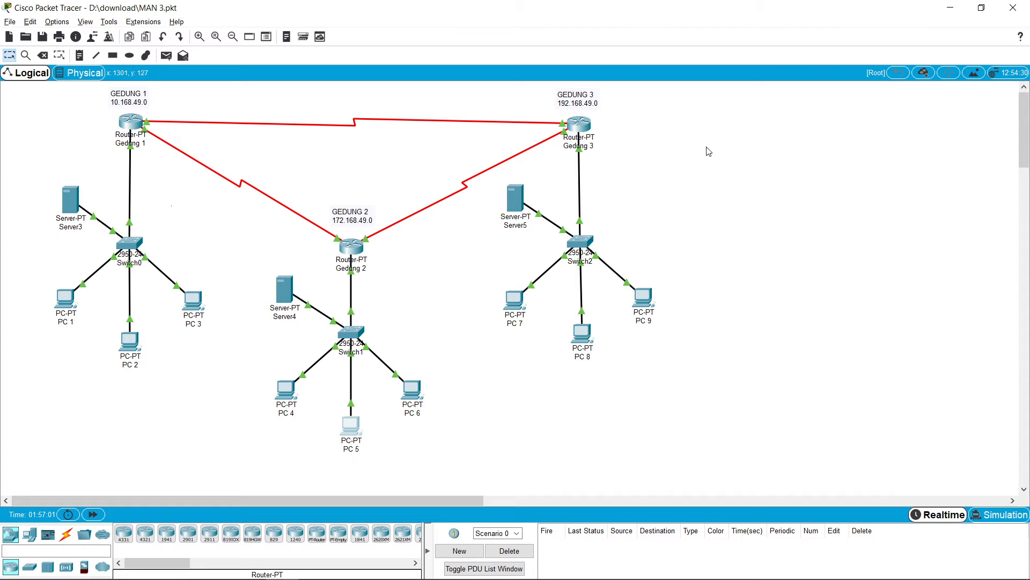
Step: Switch to Word and read steps 4 to 6 of the procedure, including the router IP table, glancing back at the Packet Tracer topology
left_click(958, 6)
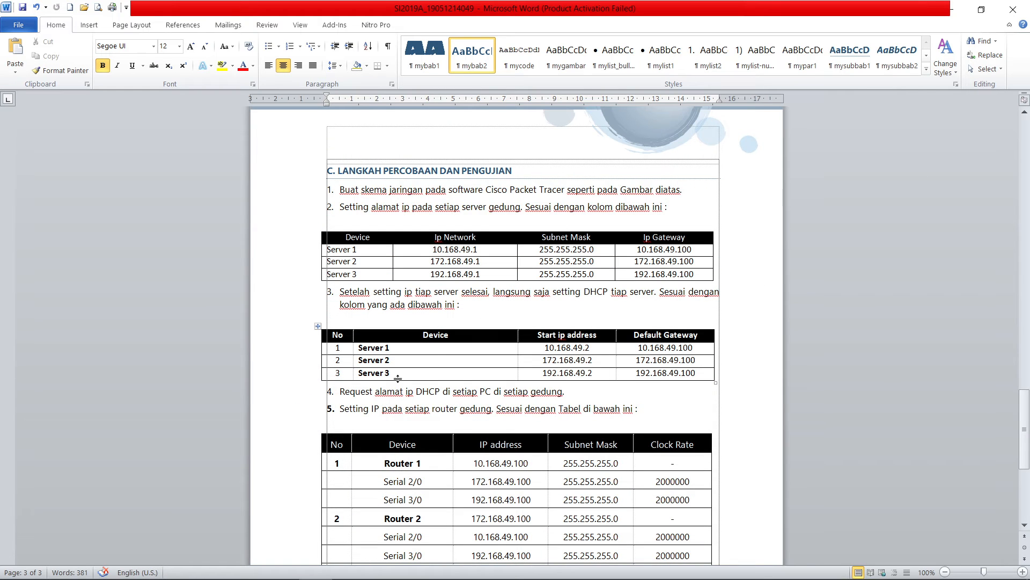
scroll(429, 349, "down", 1)
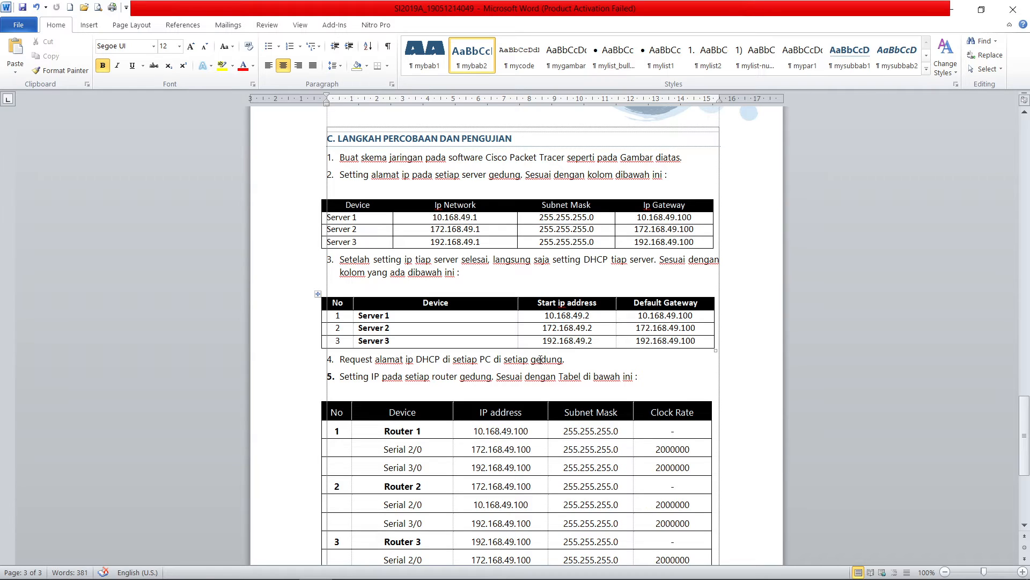
left_click(950, 9)
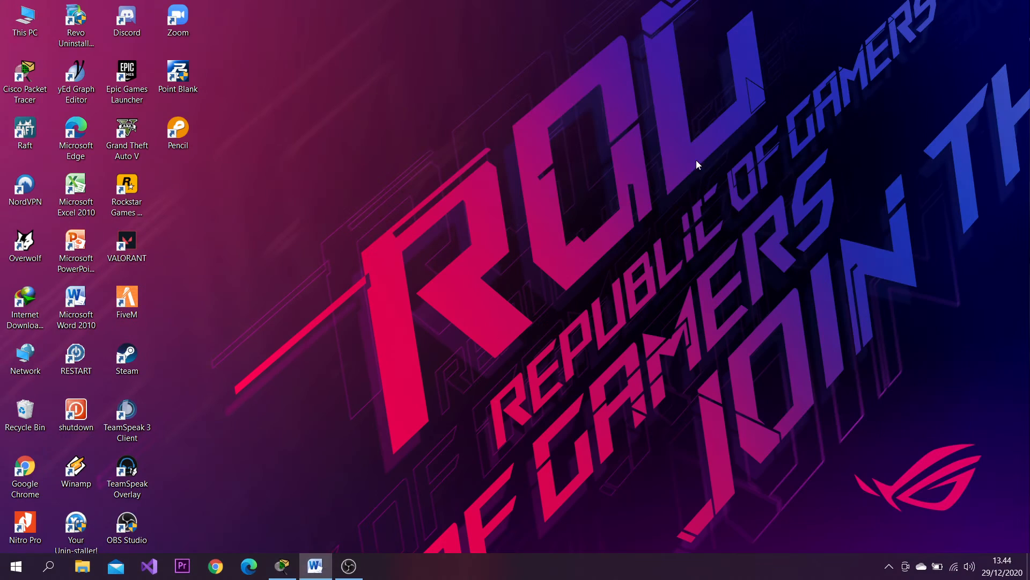
left_click(281, 567)
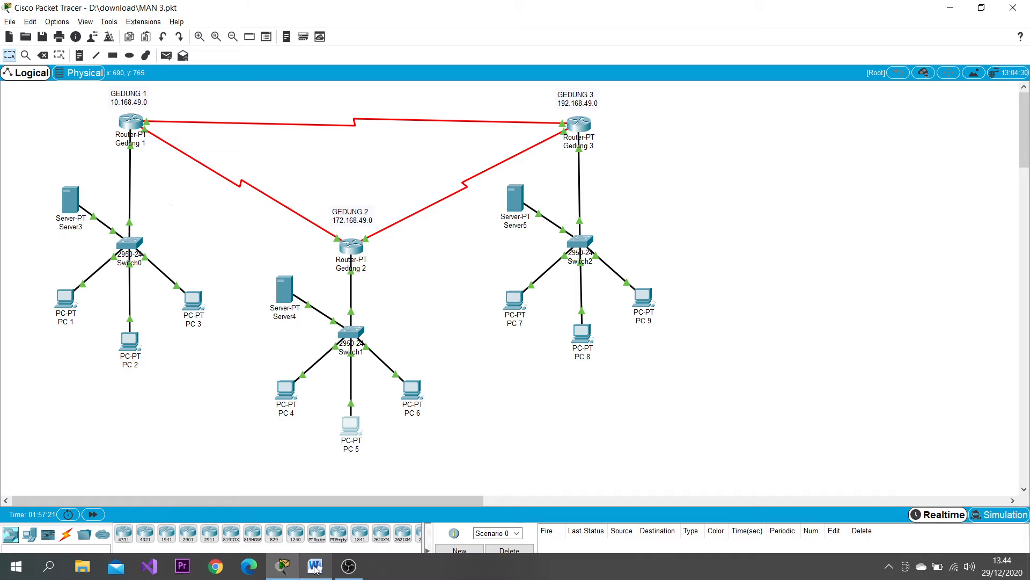
left_click(315, 567)
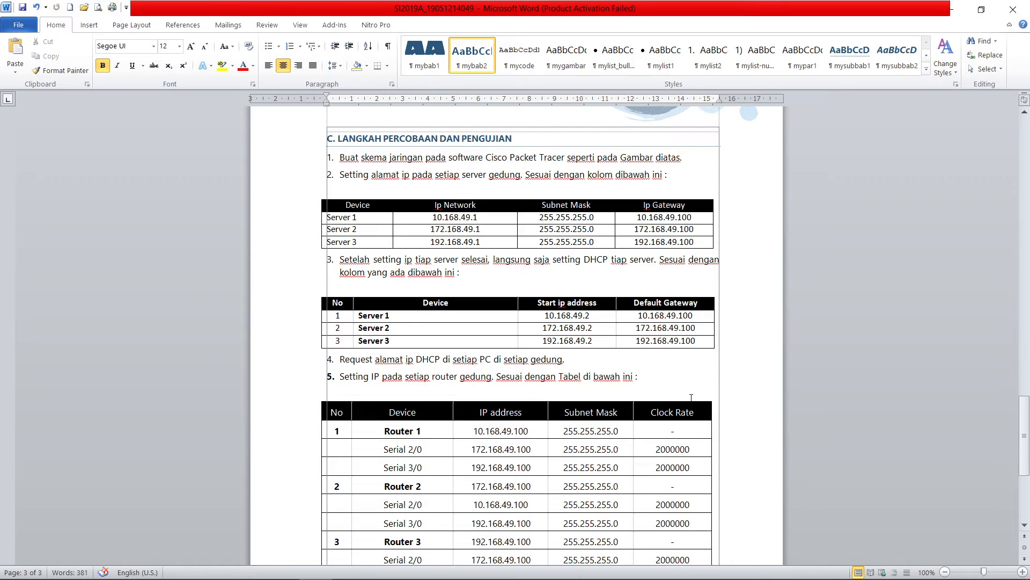
scroll(626, 400, "down", 2)
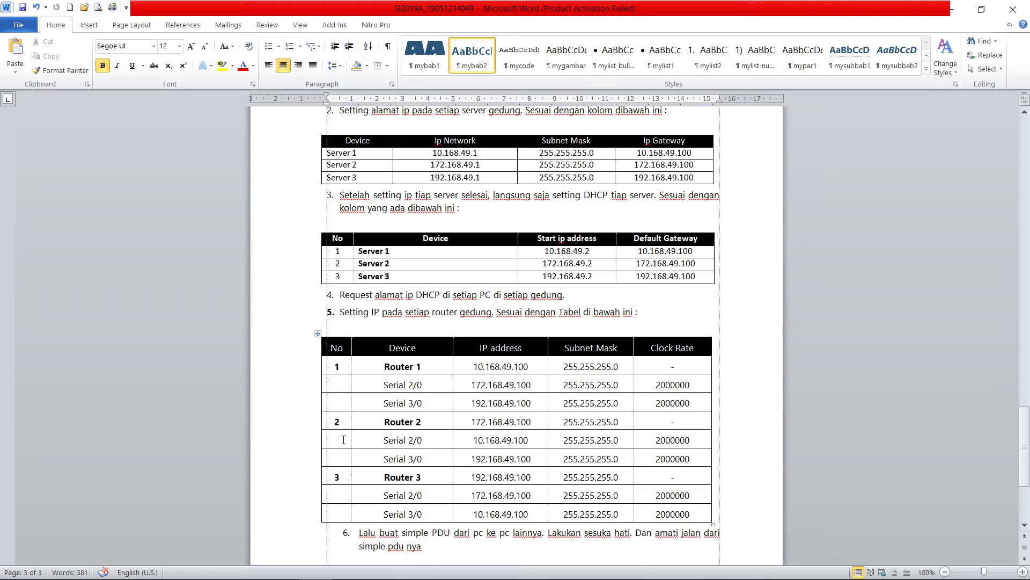
scroll(430, 361, "down", 3)
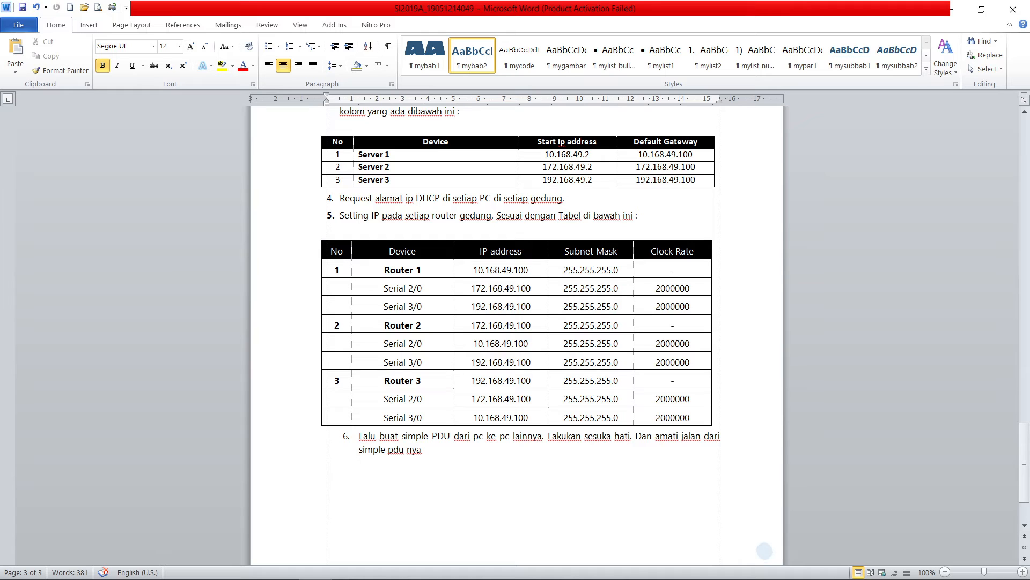
Step: Switch to Cisco Packet Tracer, open router Gedung 1's FastEthernet0/0 settings, and compare them with the Router 1 row of Word's router table
mouse_move(333, 568)
left_click(284, 566)
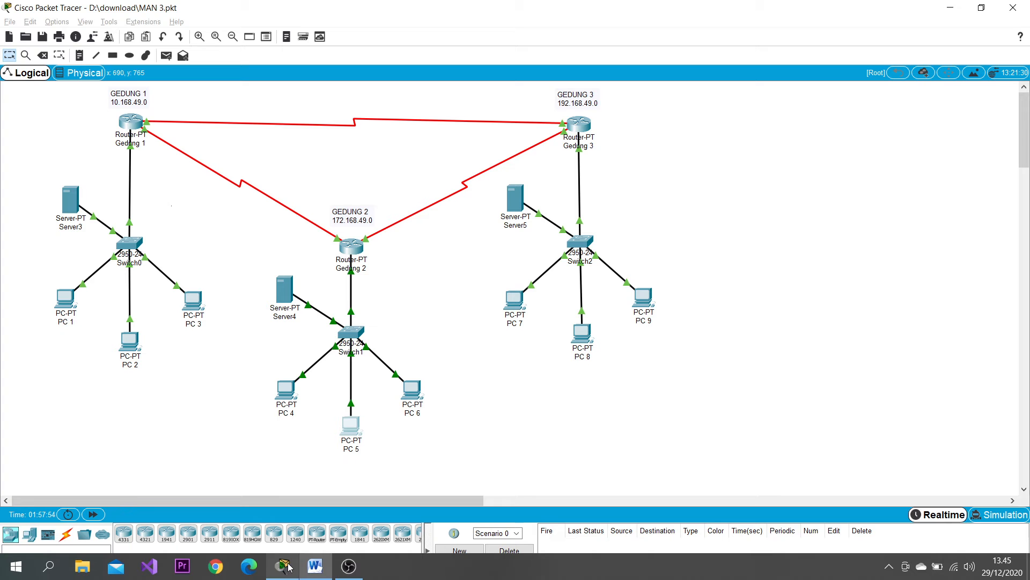
left_click(134, 134)
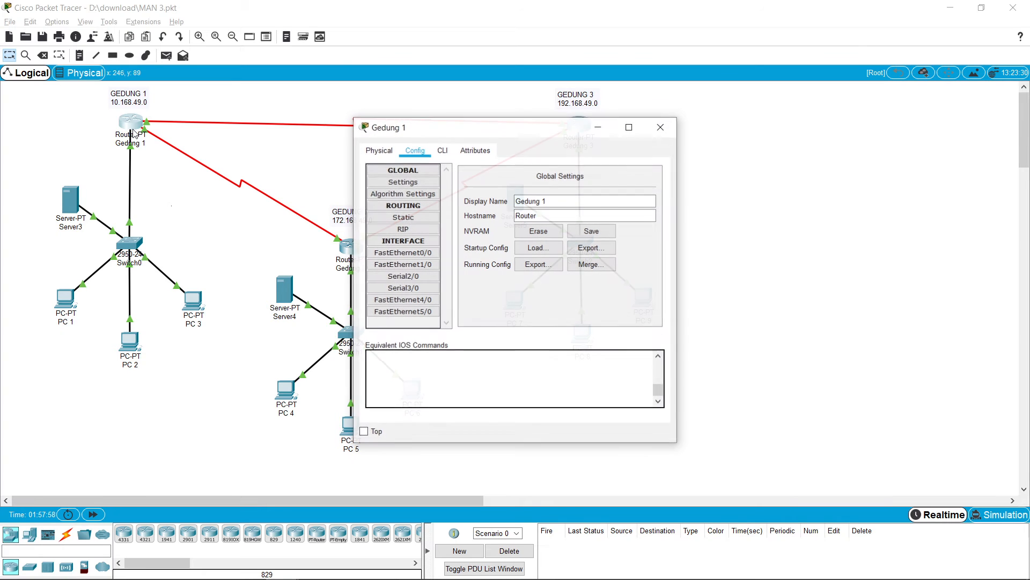
left_click_drag(497, 130, 807, 119)
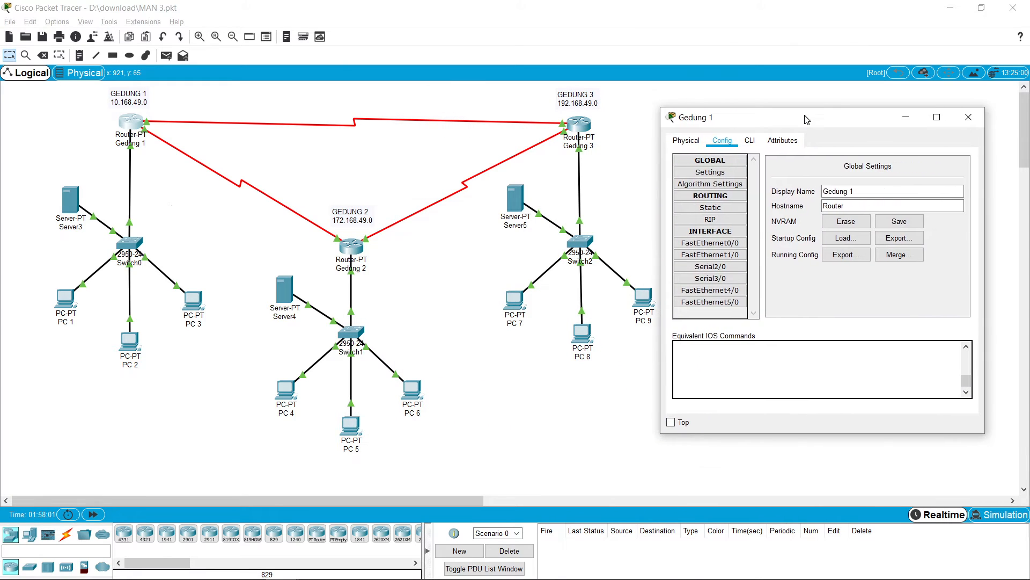
left_click(730, 245)
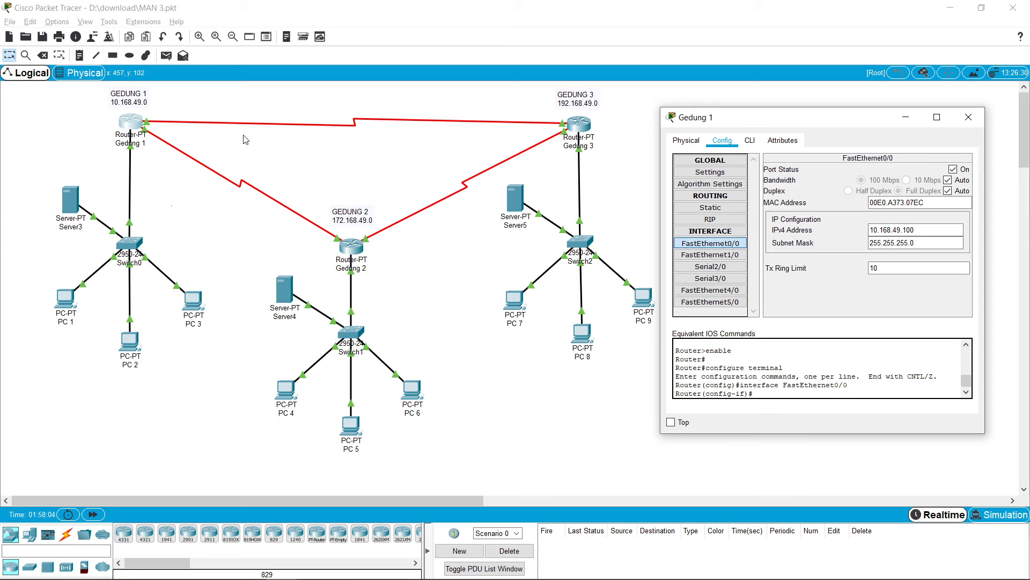
left_click(950, 7)
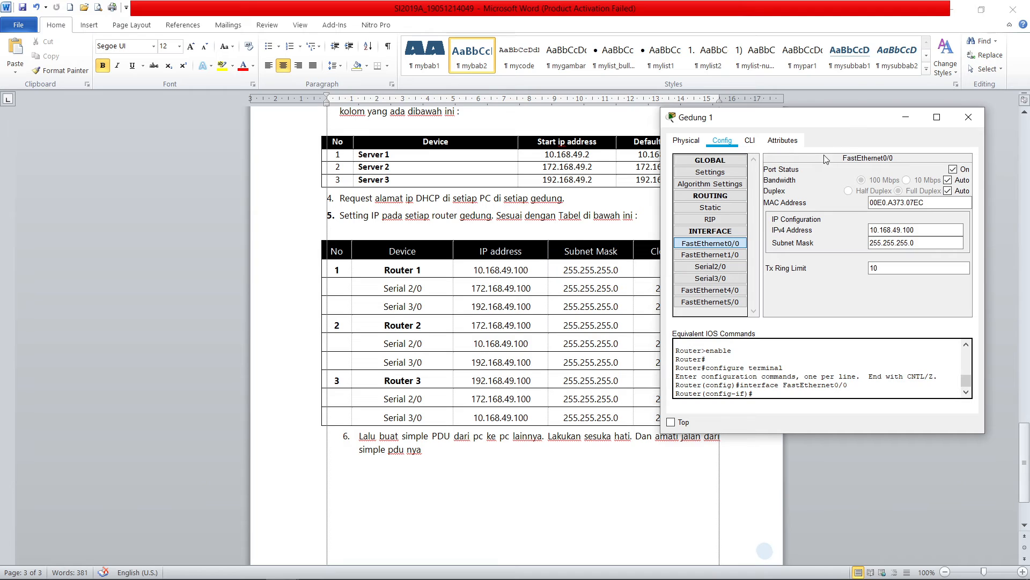
left_click_drag(853, 123, 906, 166)
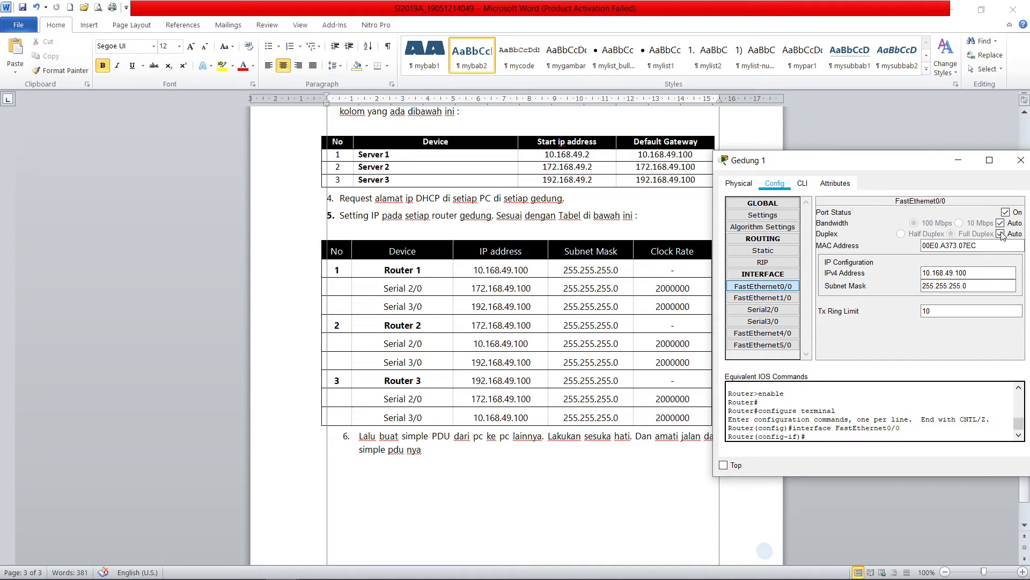
Step: Compare router Gedung 1's Serial2/0 settings with Router 1's Serial 2/0 row in Word's table, and close the router's window
left_click(777, 312)
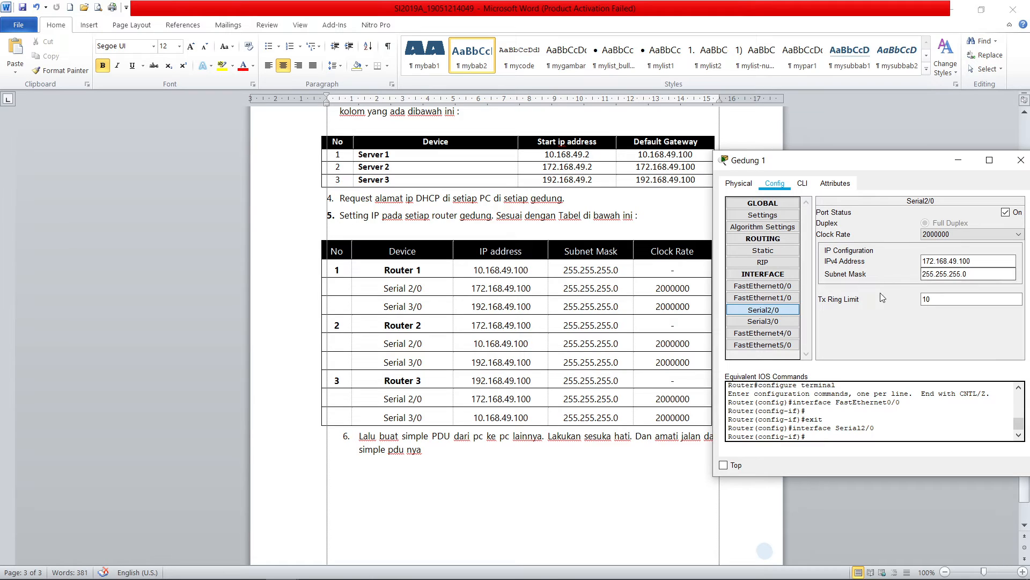
left_click(935, 275)
left_click(1020, 161)
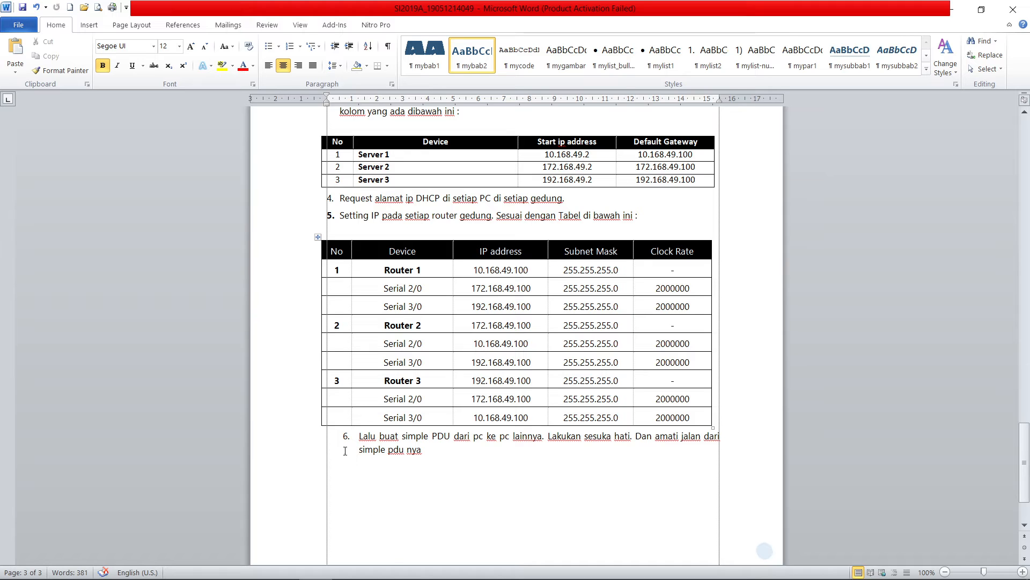
Step: Switch to Cisco Packet Tracer, open router Gedung 2's FastEthernet0/0 settings, and compare them with the Router 2 row of Word's router table
mouse_move(402, 579)
left_click(283, 566)
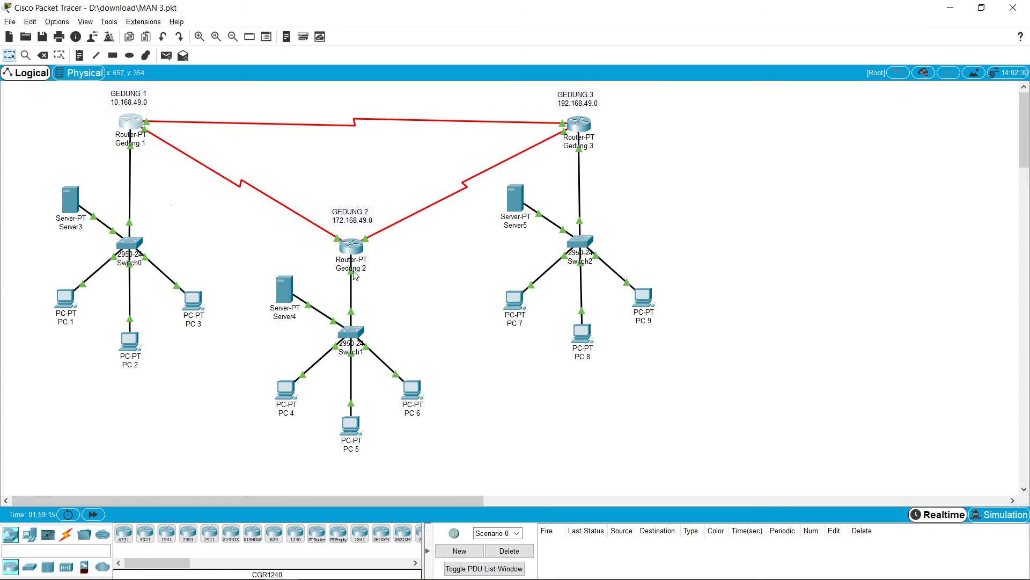
left_click(356, 255)
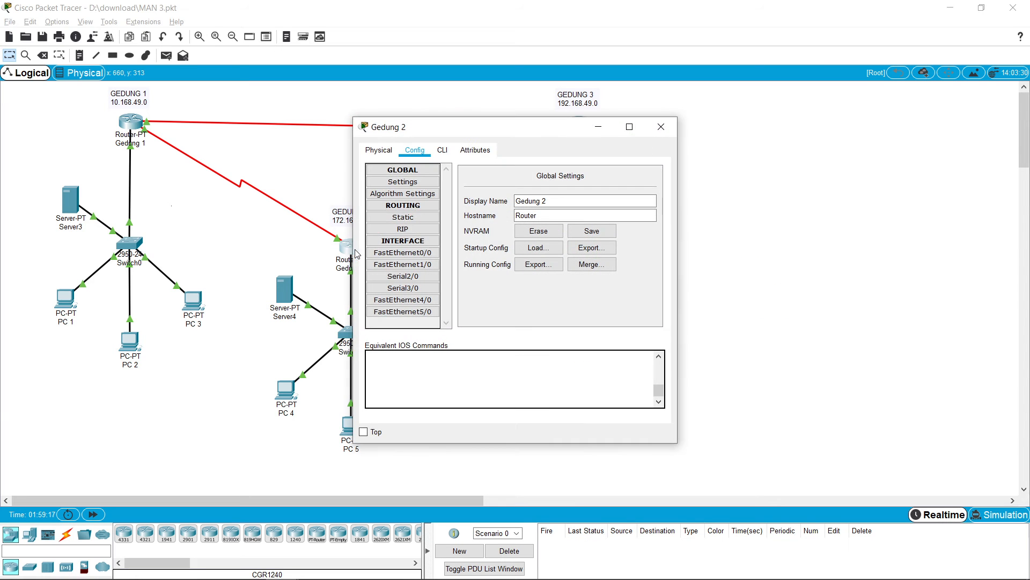
left_click_drag(508, 133, 834, 169)
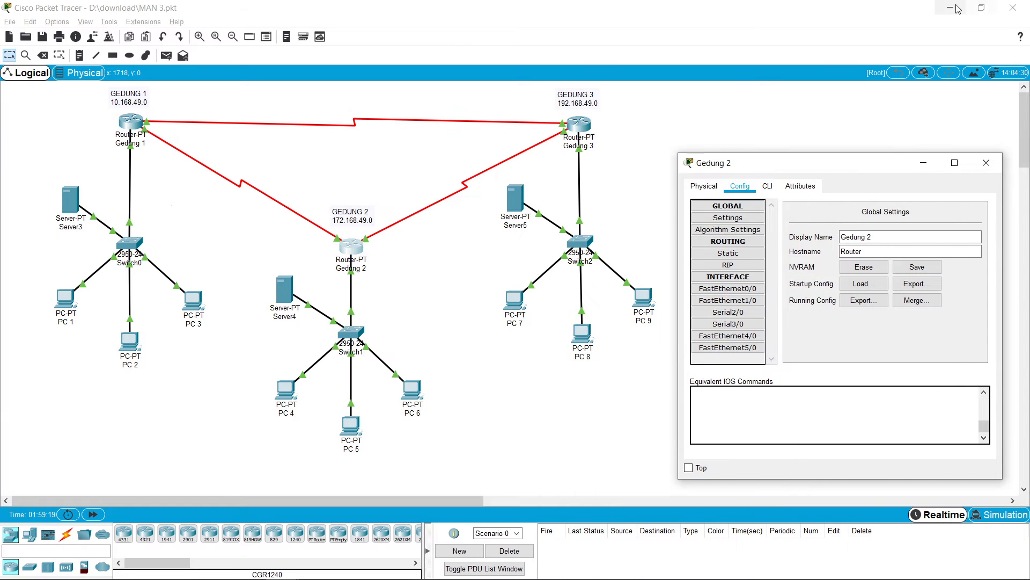
left_click(950, 7)
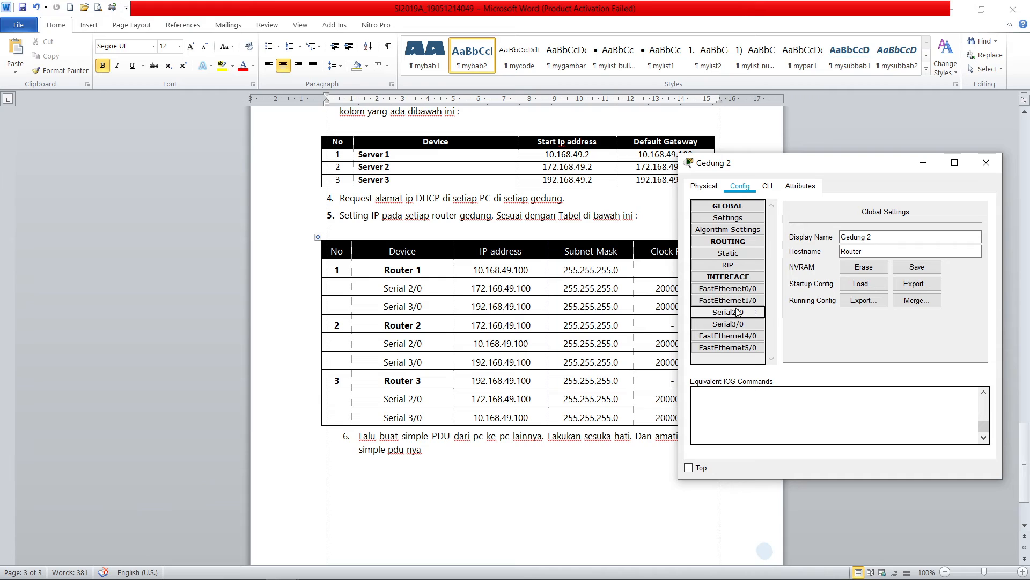
left_click_drag(812, 170, 861, 168)
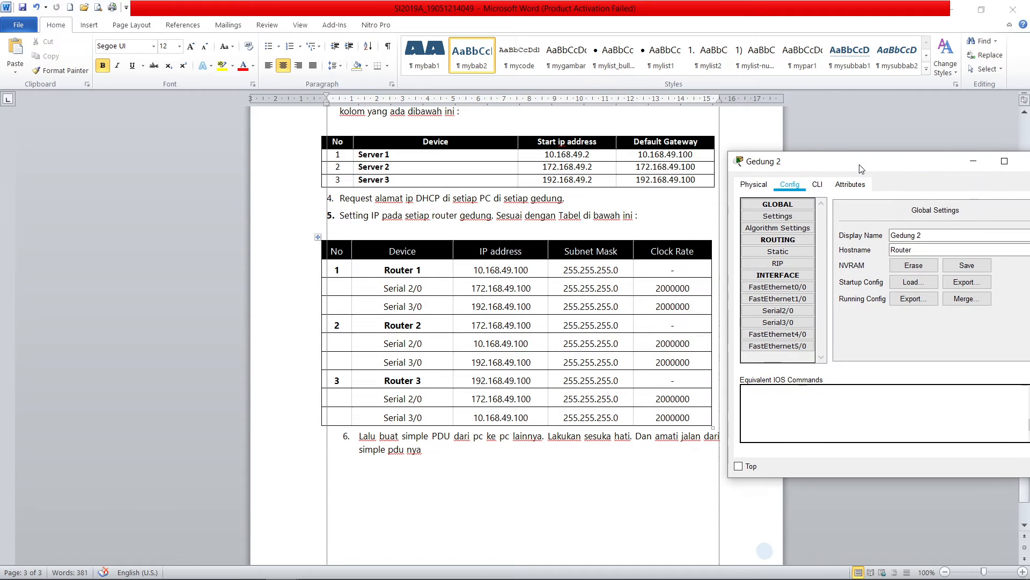
left_click(790, 290)
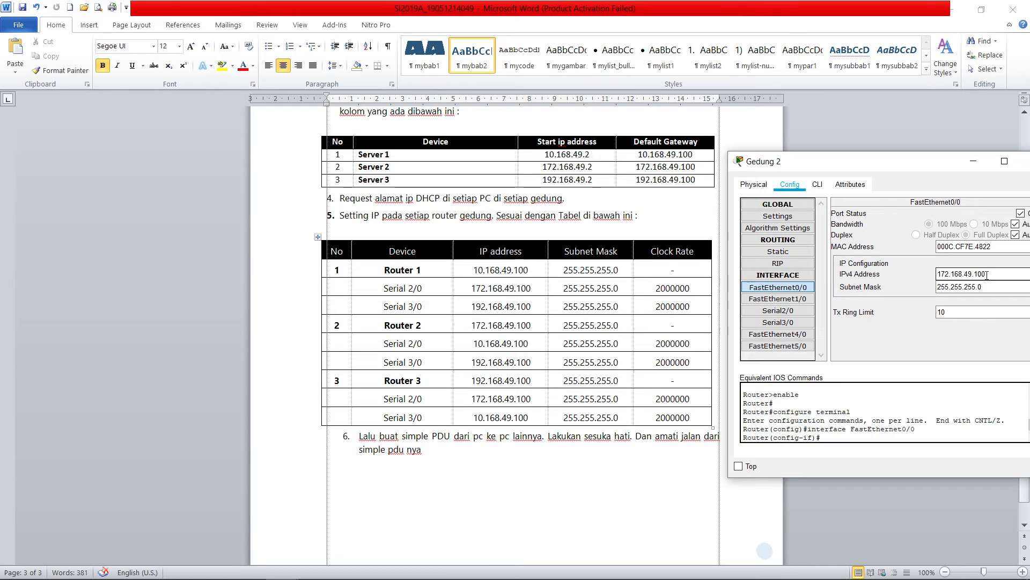
Step: Compare router Gedung 2's Serial2/0 and Serial3/0 settings with Router 2's serial rows in Word's table, and close the router's window
left_click(778, 311)
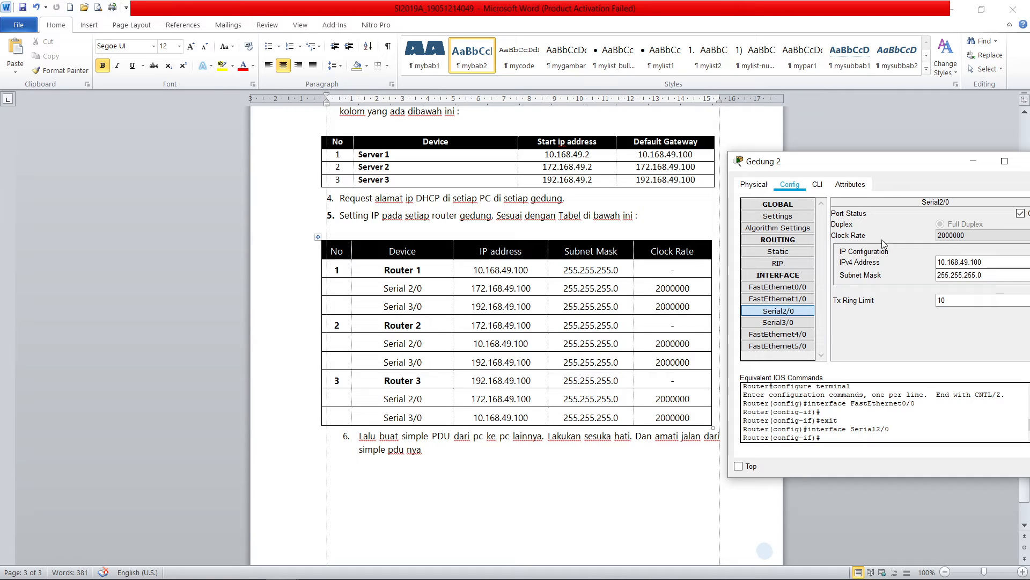
left_click_drag(920, 167, 908, 162)
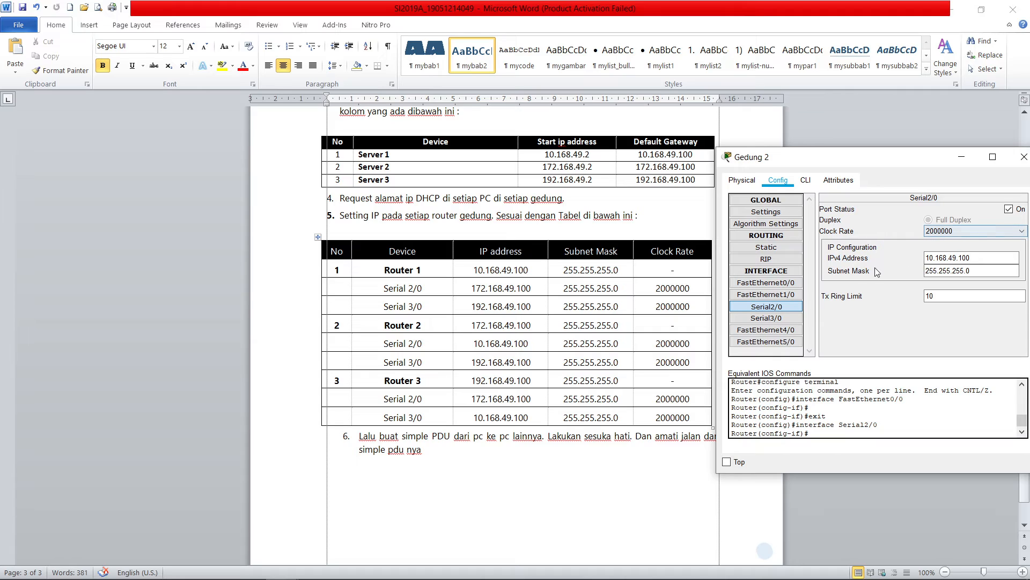
left_click(778, 320)
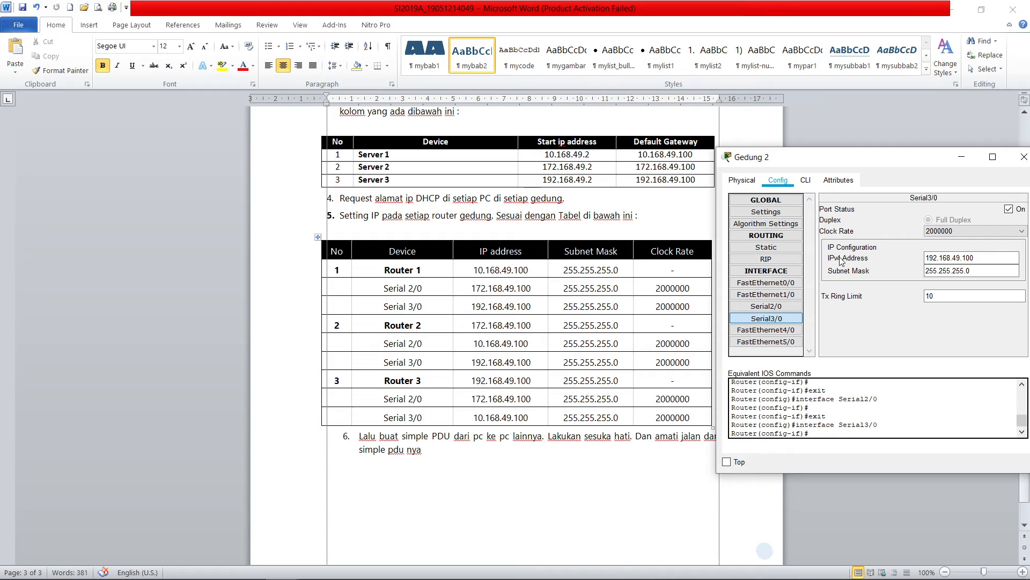
left_click(951, 262)
left_click(1023, 167)
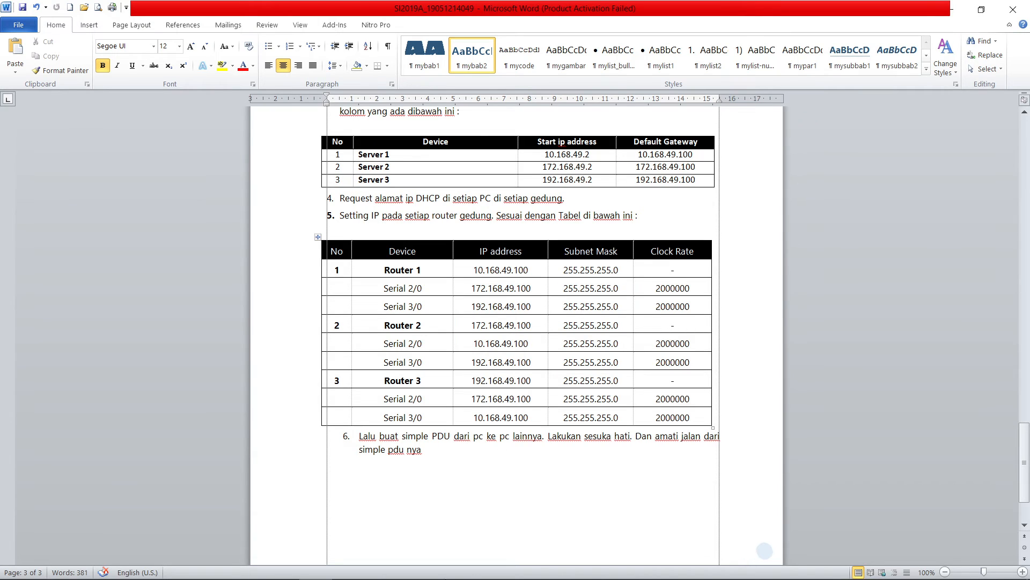
Step: Return to Cisco Packet Tracer, open router Gedung 3's FastEthernet0/0 settings, and compare them with the Router 3 row of Word's table
left_click(283, 565)
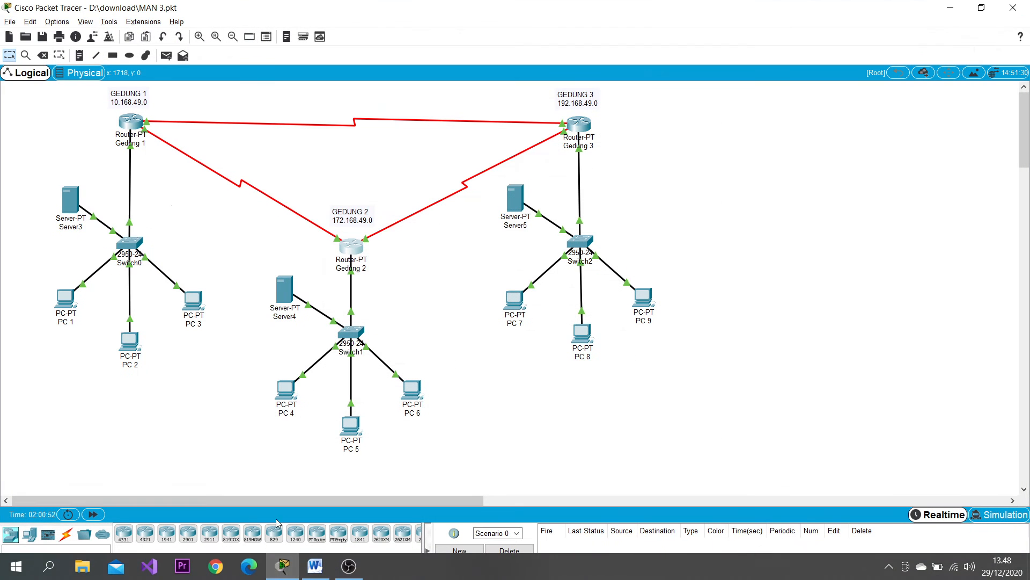
left_click(579, 124)
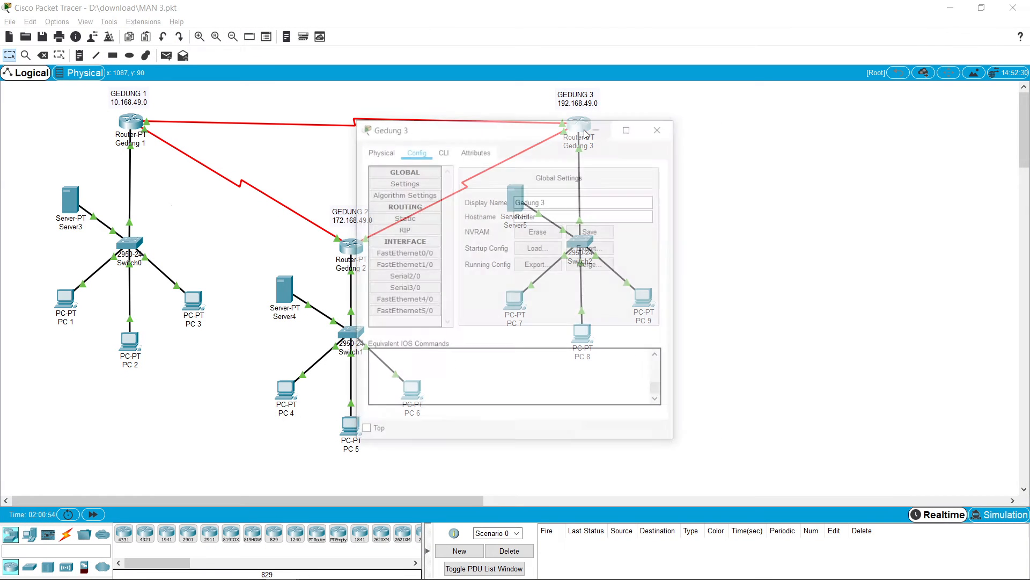
left_click_drag(771, 145, 830, 141)
left_click(951, 8)
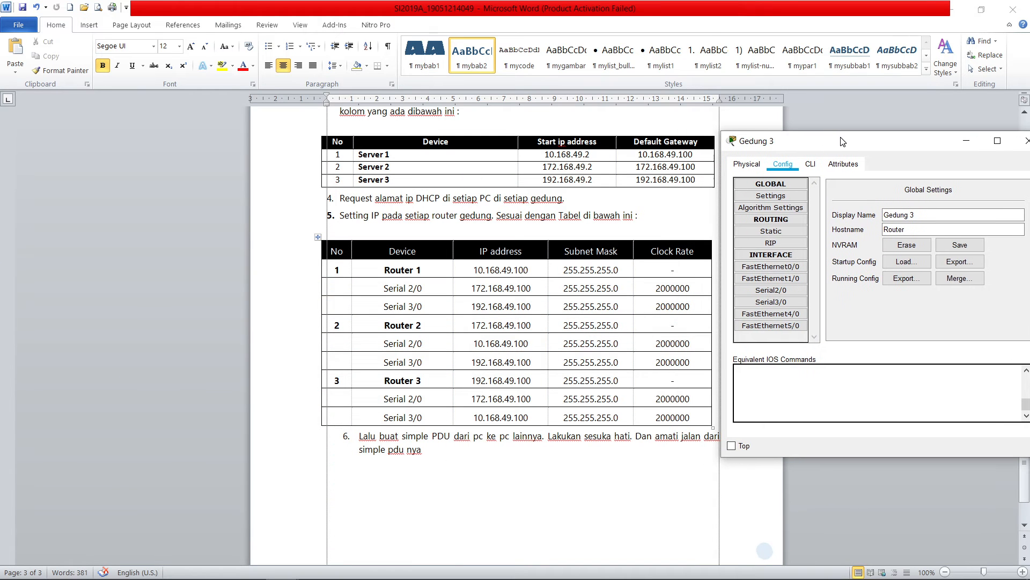
left_click(773, 267)
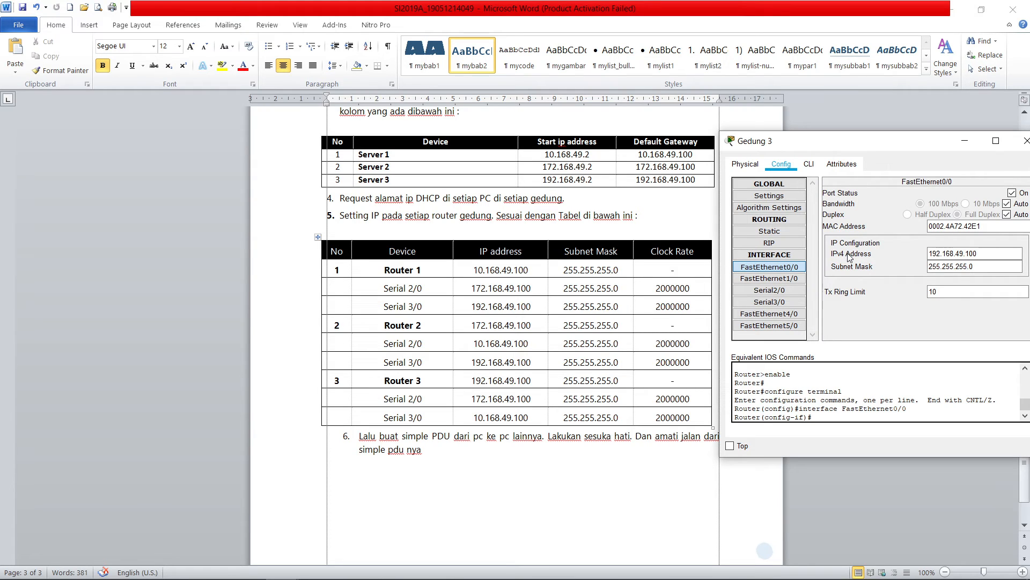
left_click(931, 256)
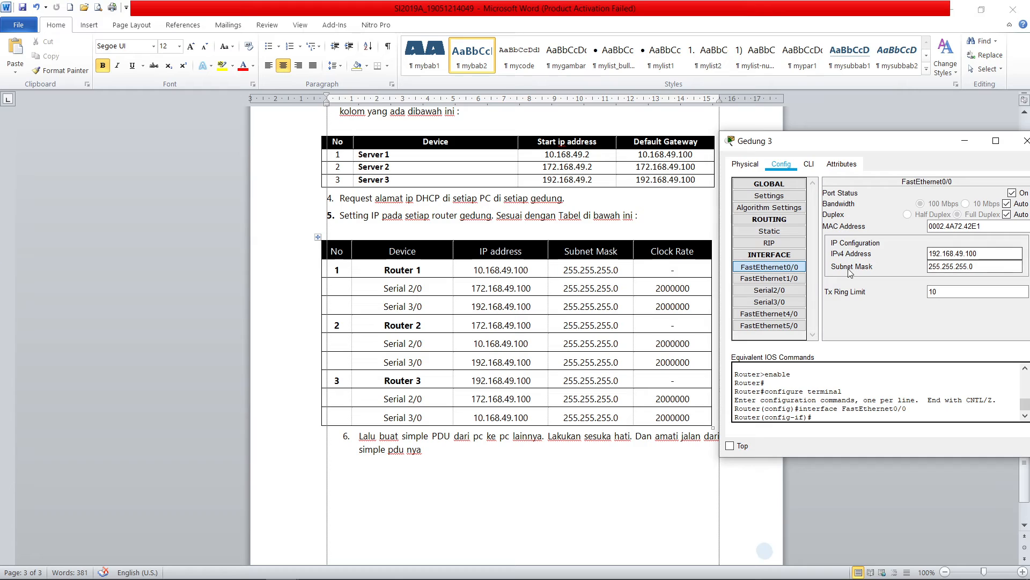
Step: Compare router Gedung 3's Serial2/0 and Serial3/0 settings with Router 3's serial rows in Word's table, and close the router's window
left_click(772, 293)
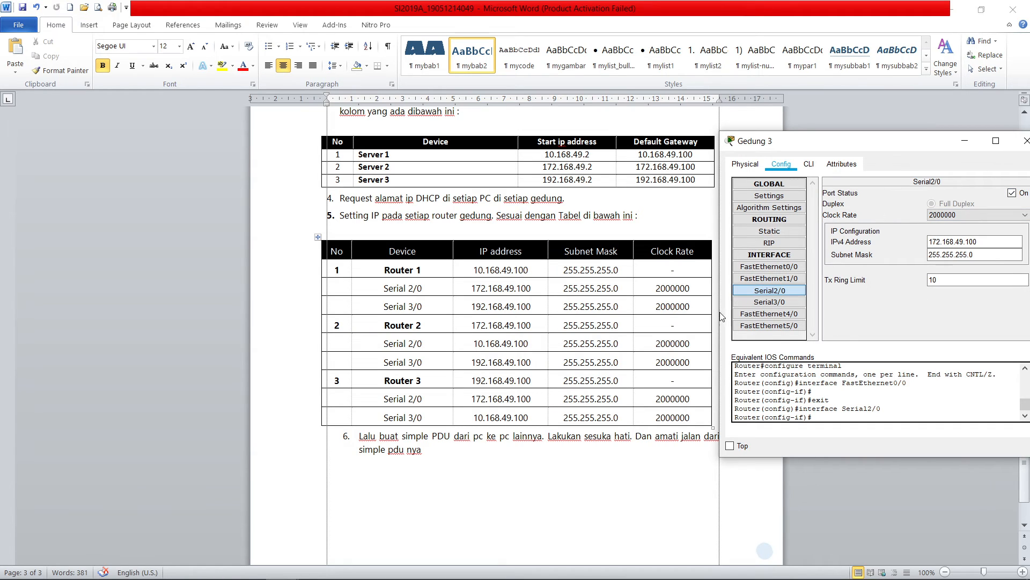
left_click(769, 301)
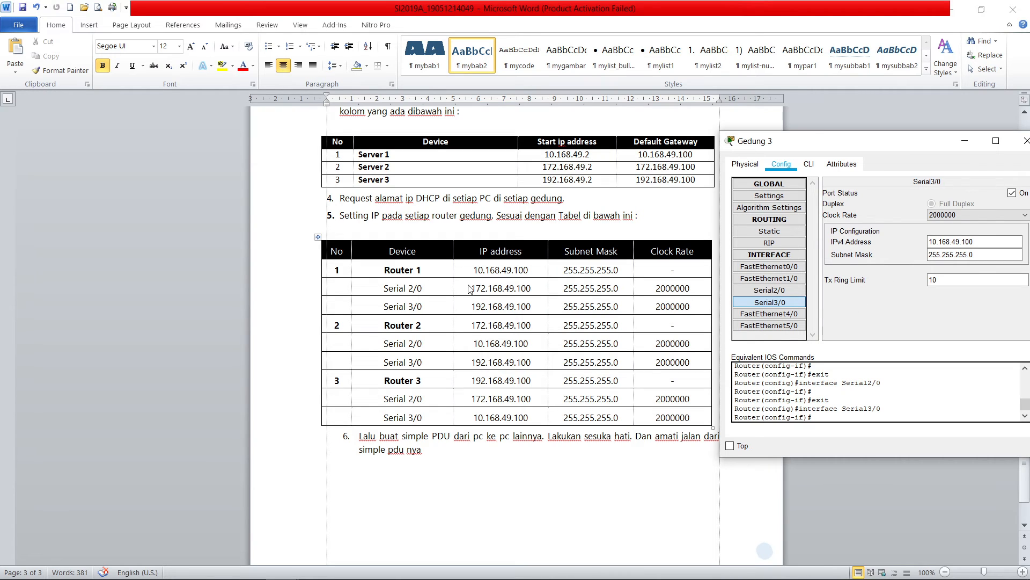
left_click(956, 255)
left_click(1025, 141)
Step: Review the server, DHCP and router tables and step 6 of the procedure in Word, and switch back to Cisco Packet Tracer
scroll(597, 314, "down", 2)
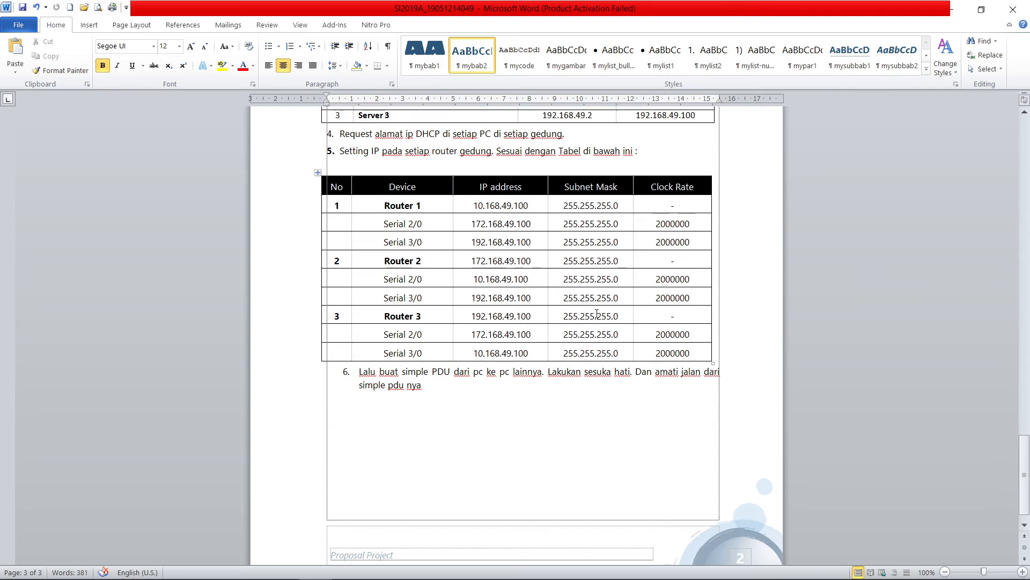
scroll(554, 295, "up", 6)
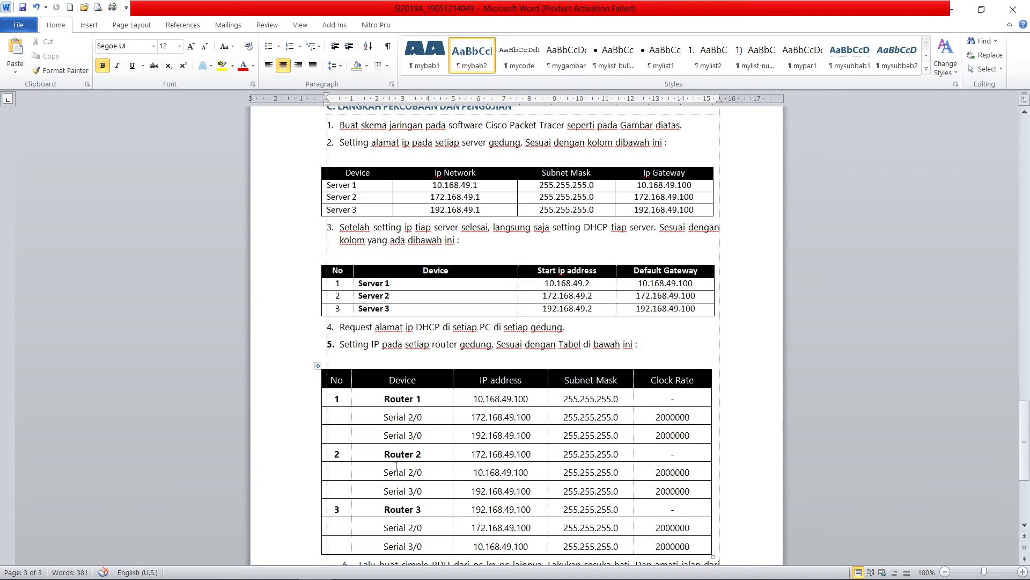
scroll(341, 415, "down", 2)
scroll(348, 416, "up", 1)
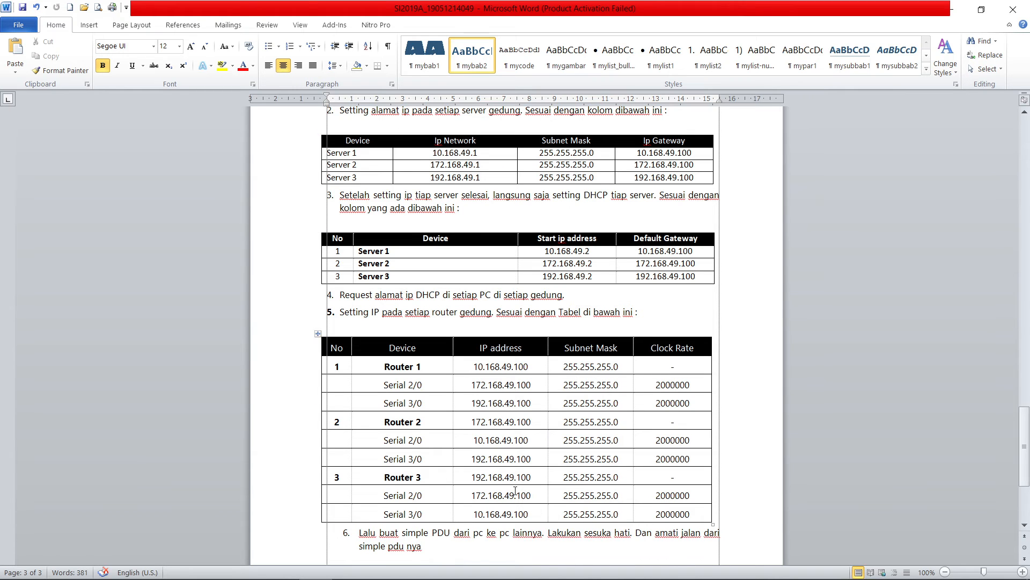
scroll(516, 483, "up", 1)
scroll(515, 491, "down", 2)
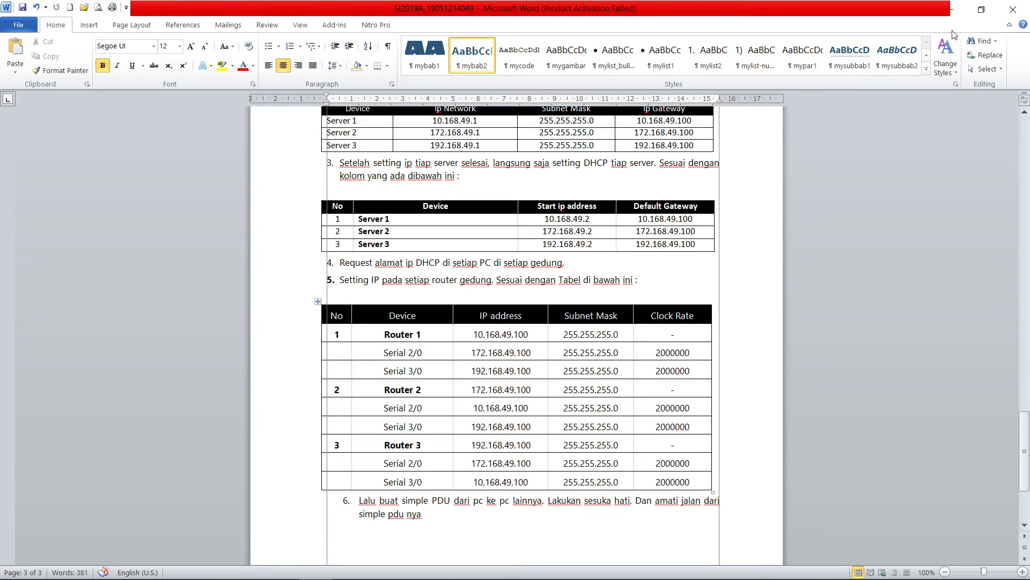
left_click(952, 6)
left_click(283, 565)
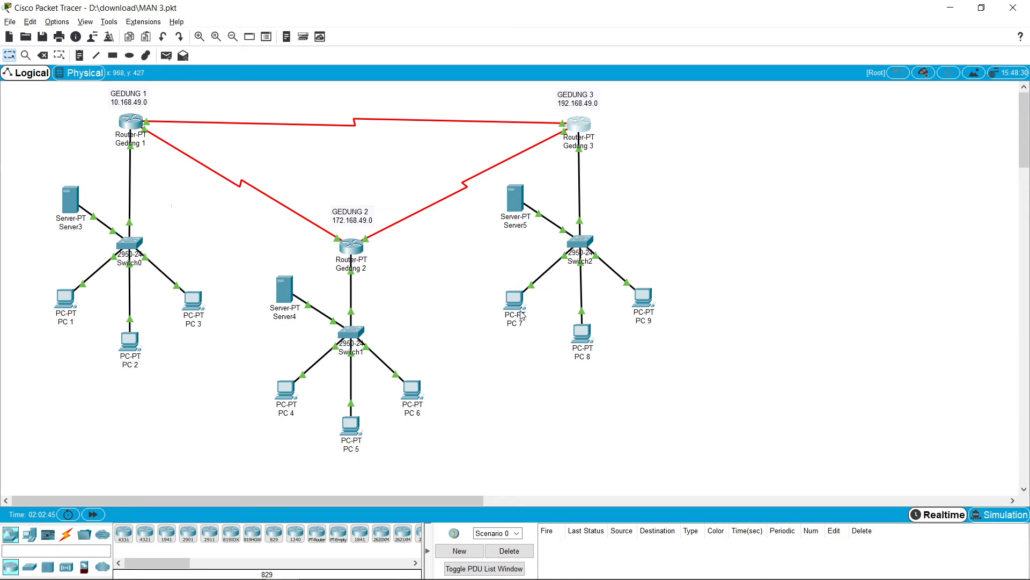
Step: Send simple PDUs in realtime mode from PC 1 to PC 4 and from PC 1 to PC 7
mouse_move(526, 320)
left_click(169, 58)
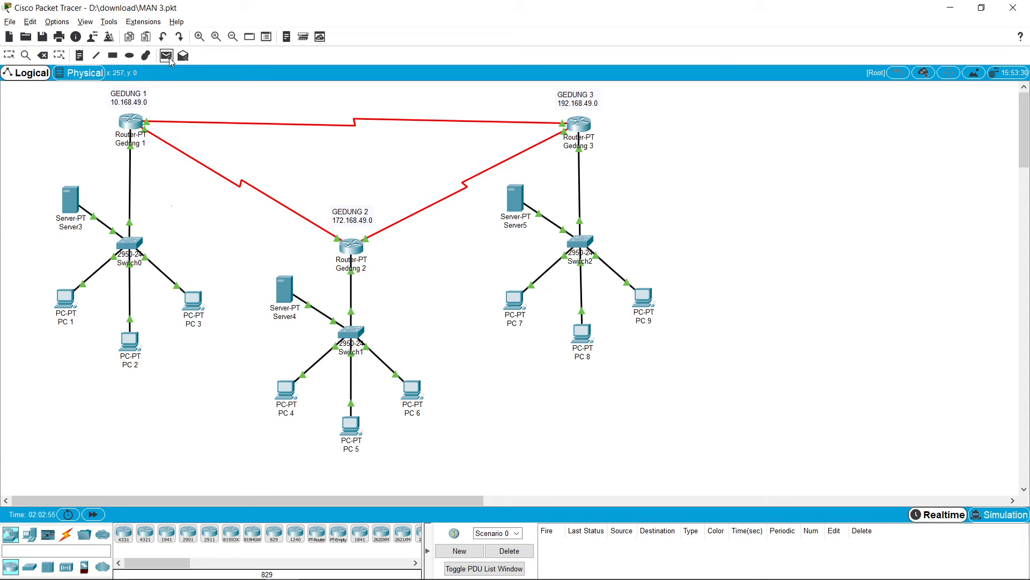
left_click(69, 299)
left_click(285, 389)
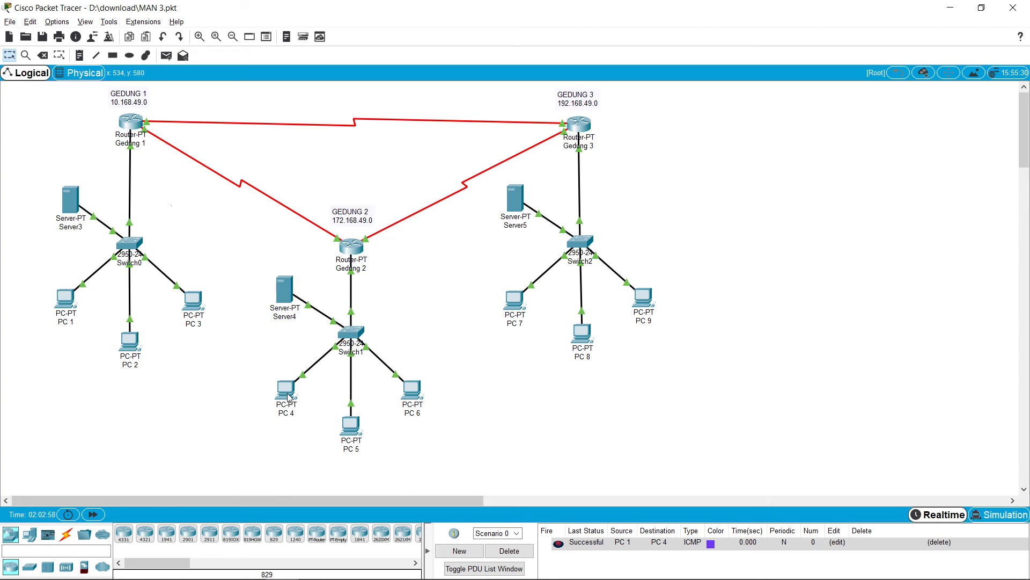
left_click(563, 549)
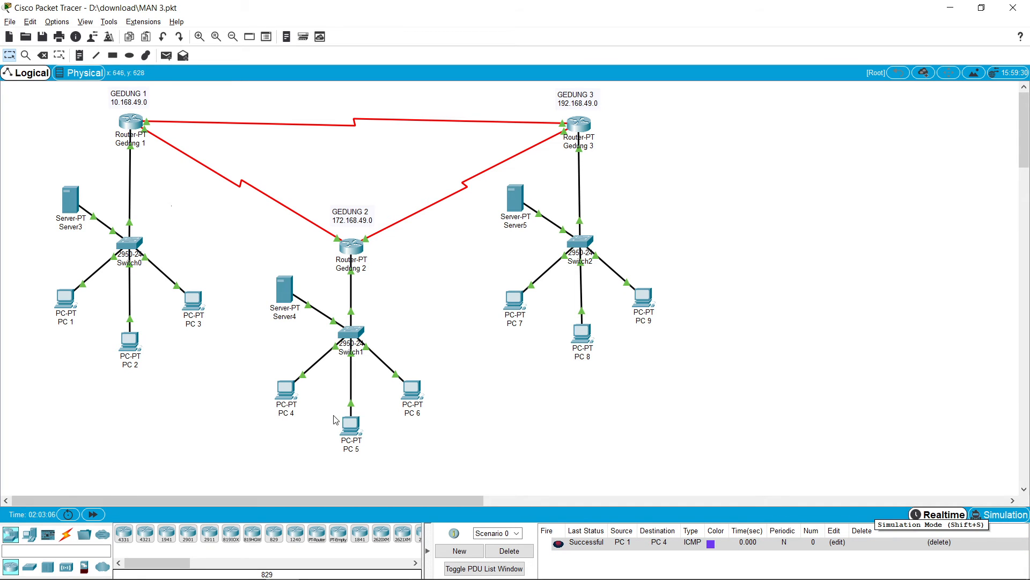
left_click(167, 55)
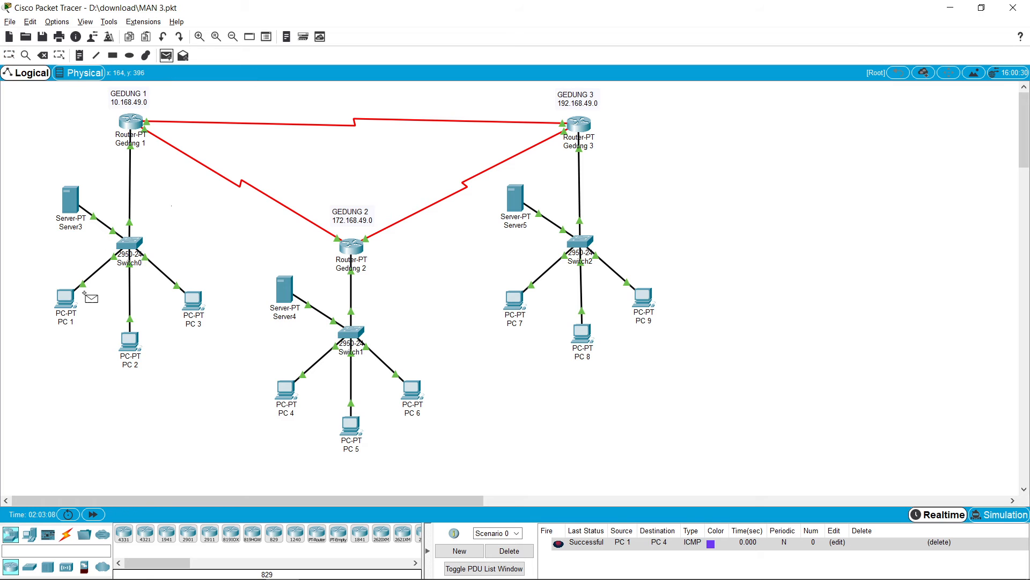
left_click(66, 298)
left_click(515, 299)
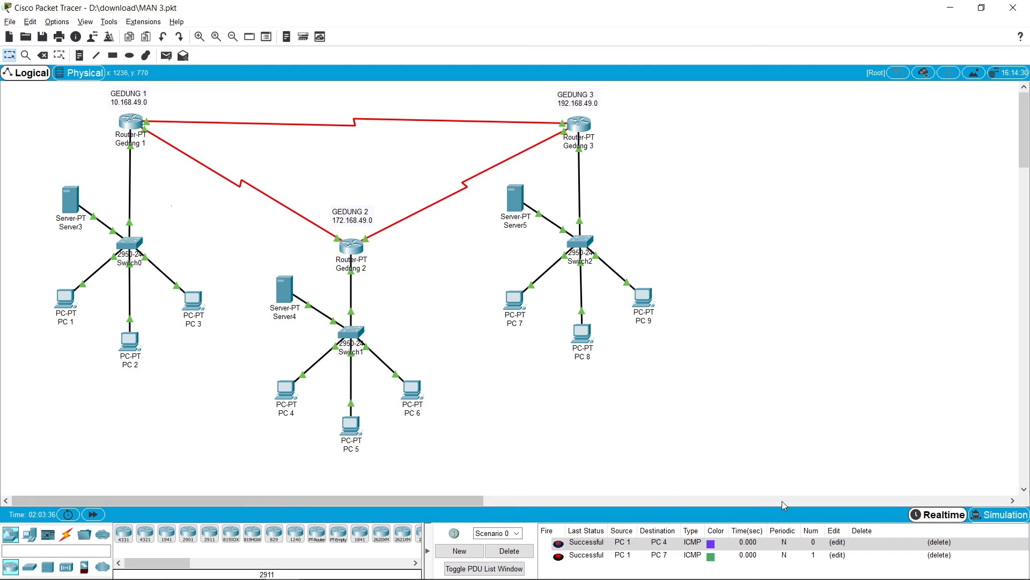
Step: Switch to simulation mode and delete the PDUs of Scenario 0
left_click(984, 515)
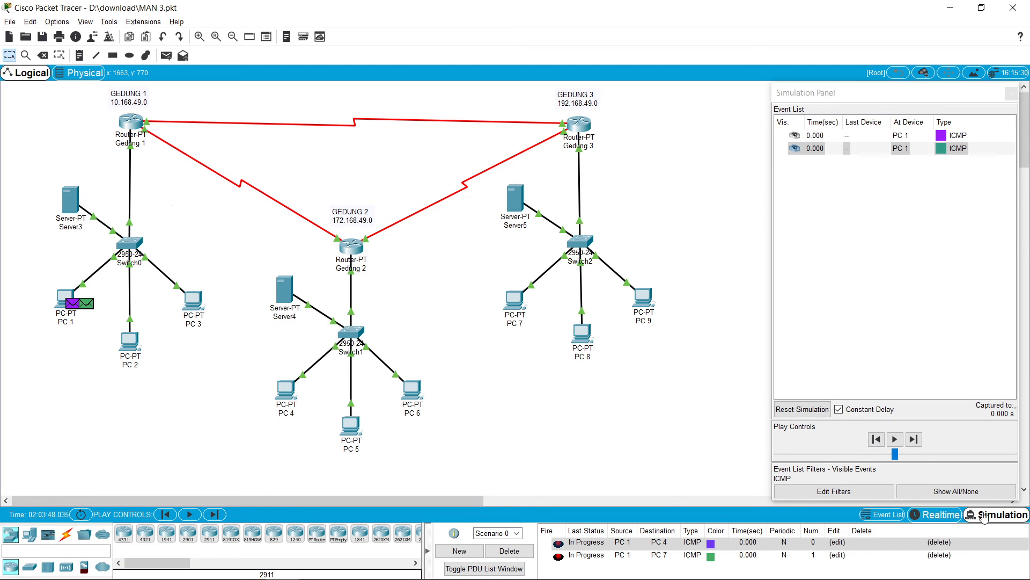
left_click(492, 547)
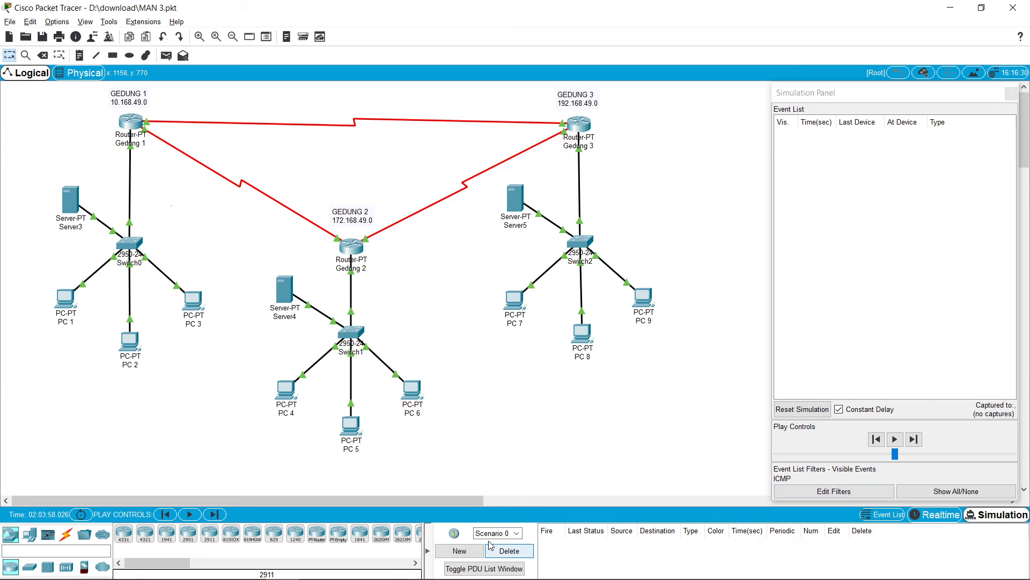
Step: Add a simple PDU from PC 1 to PC 7 in simulation mode
left_click(169, 58)
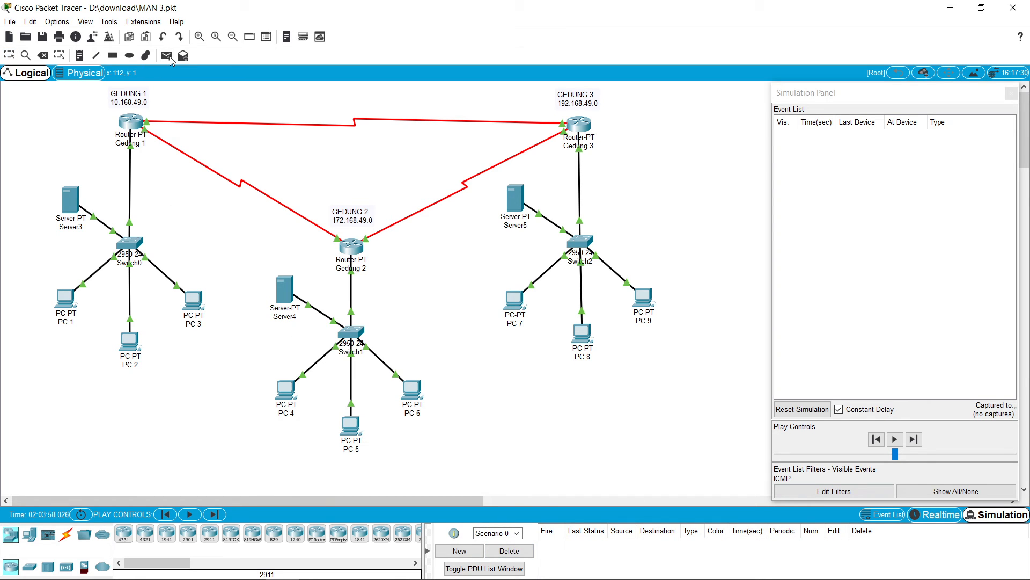
left_click(65, 303)
left_click(515, 304)
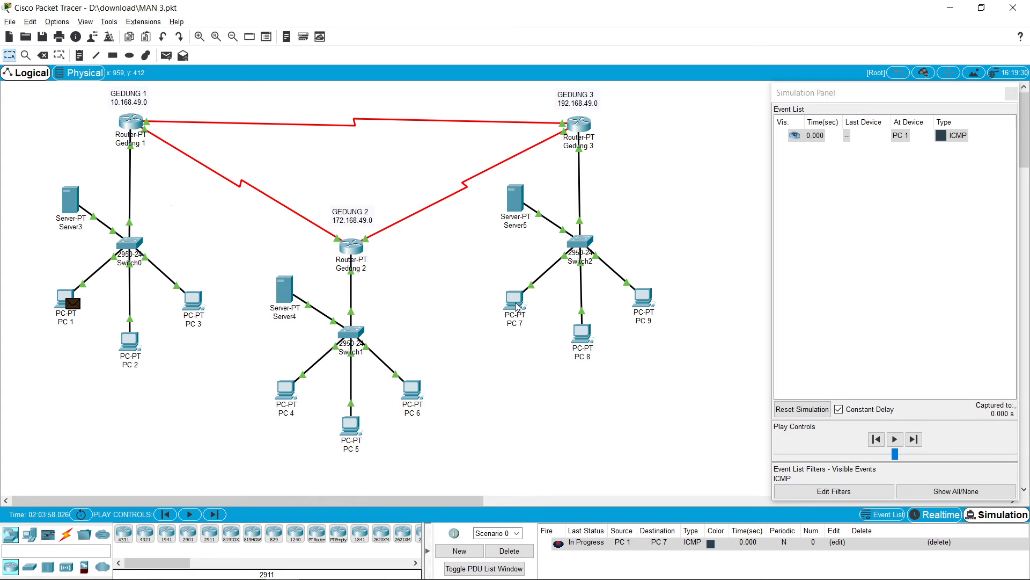
Step: Advance the simulation event by event until the ICMP packet from PC 1 reaches PC 7 through the Gedung 1 and Gedung 3 routers
left_click(919, 441)
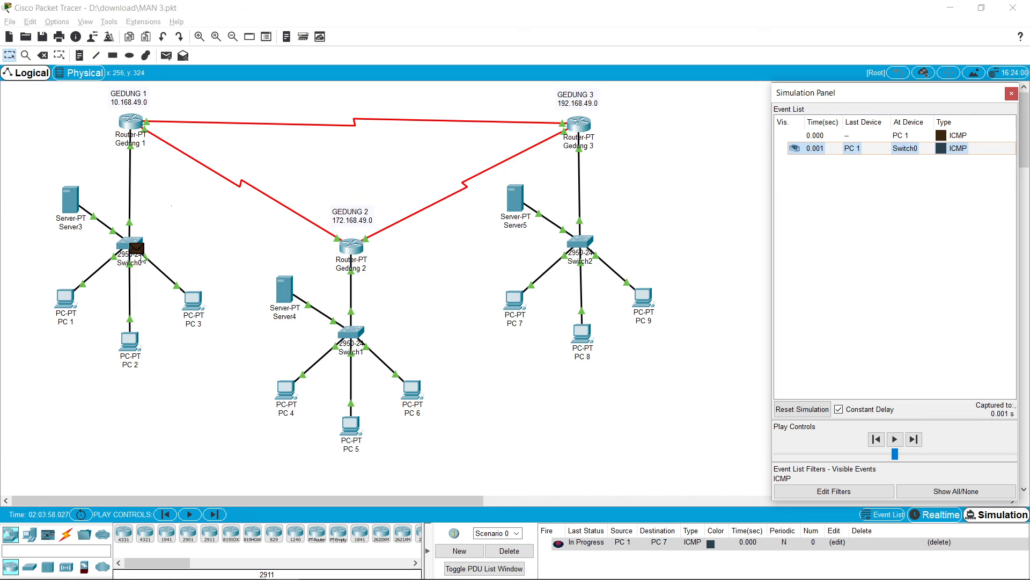
left_click(913, 441)
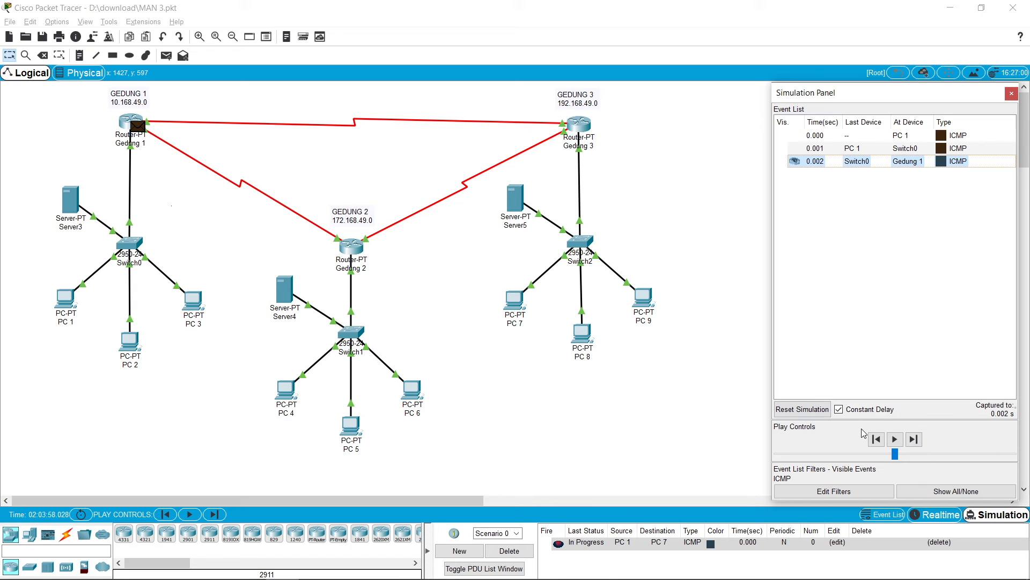
left_click(913, 439)
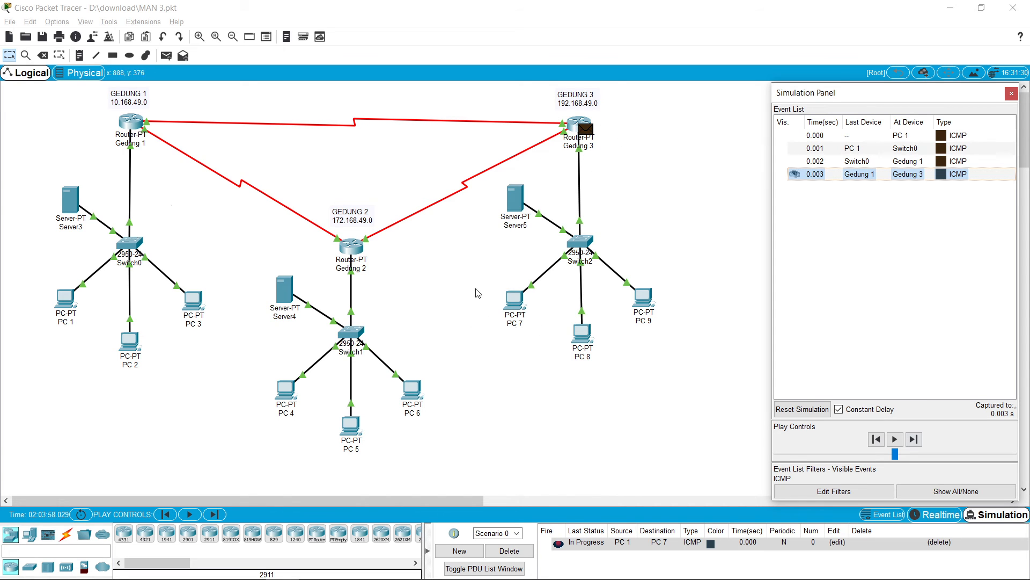
left_click(914, 439)
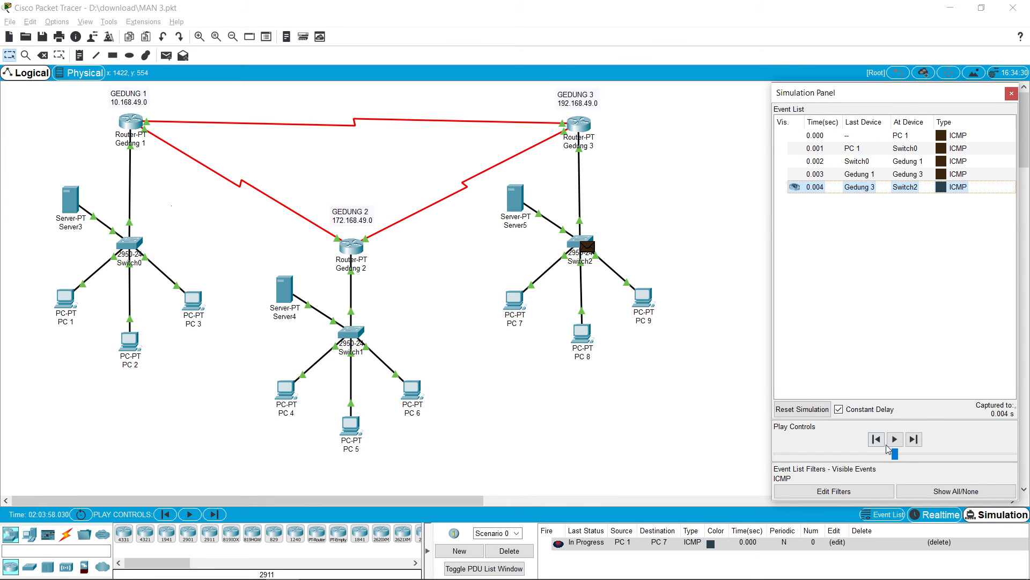
left_click(914, 439)
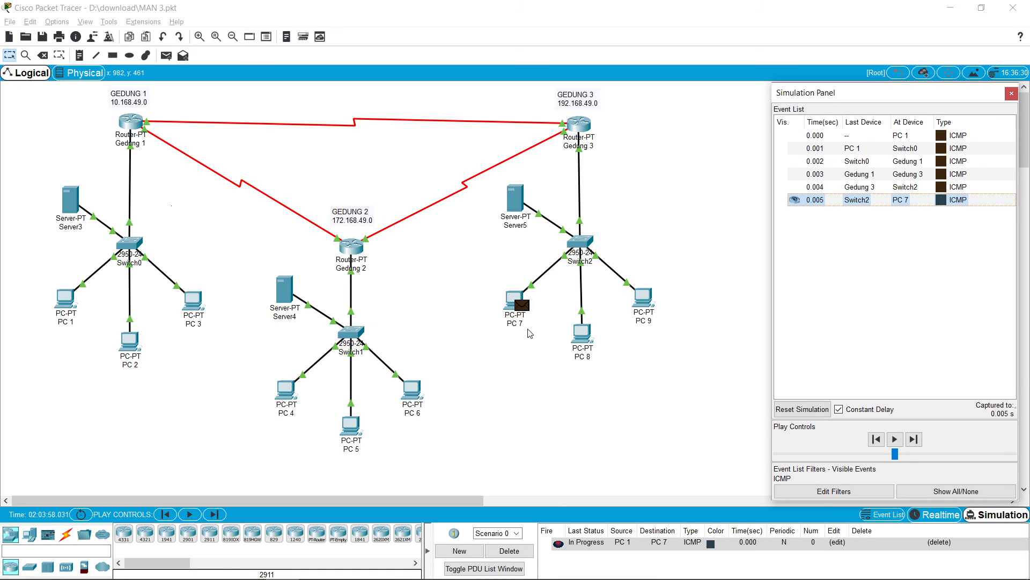
Step: Advance the simulation event by event until the ICMP reply from PC 7 arrives back at PC 1
left_click(913, 439)
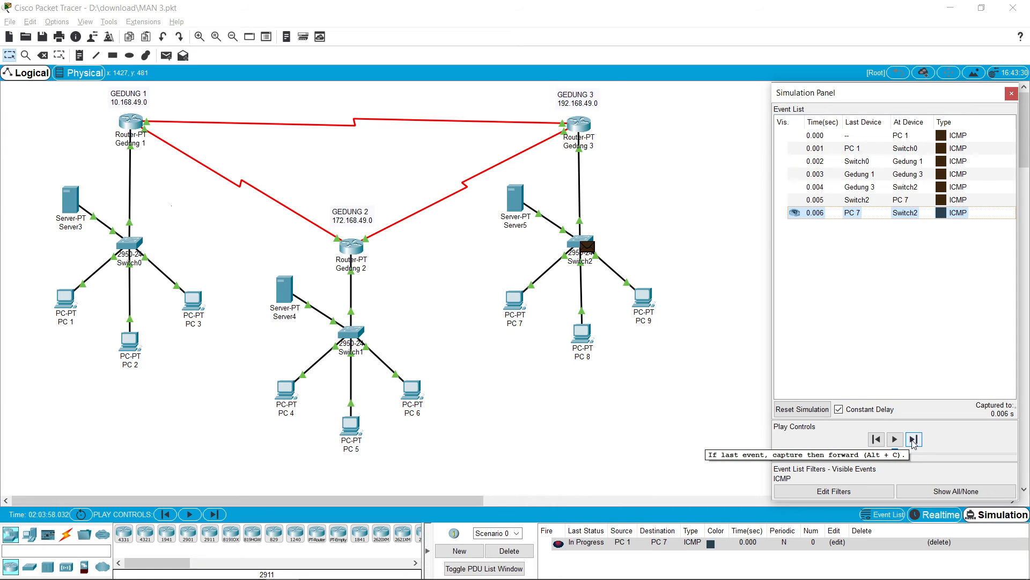
left_click(914, 439)
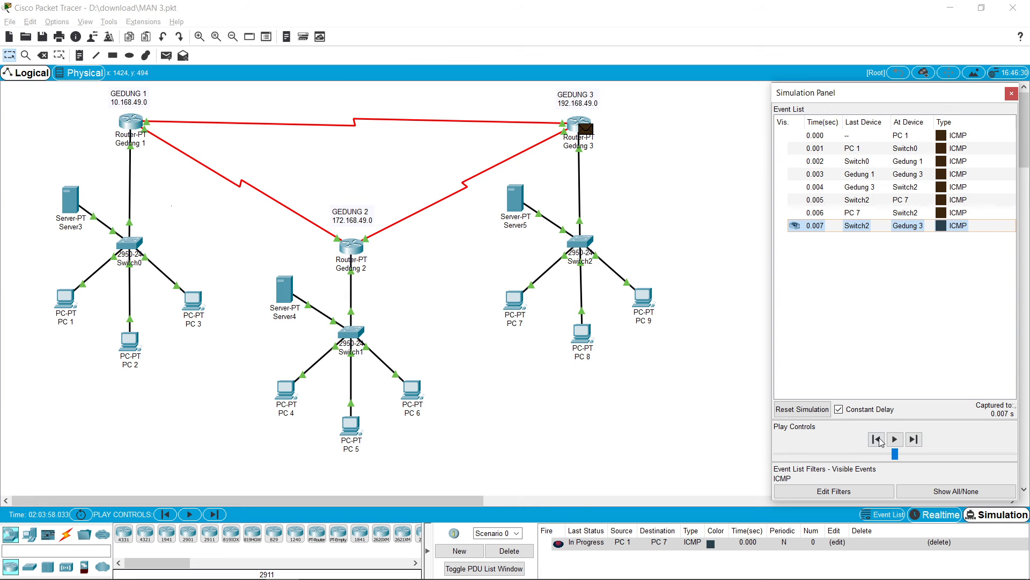
left_click(914, 440)
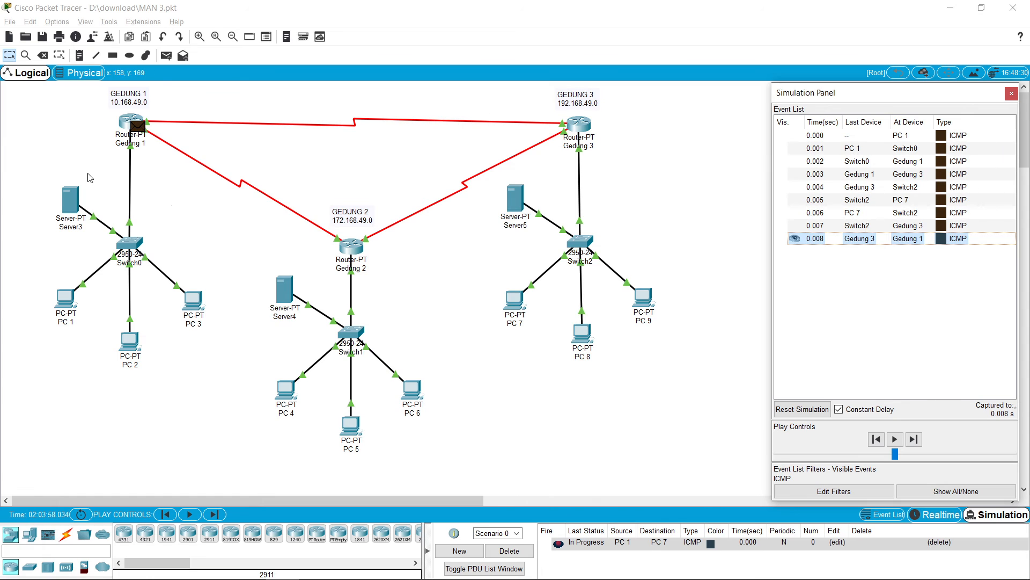
left_click(914, 439)
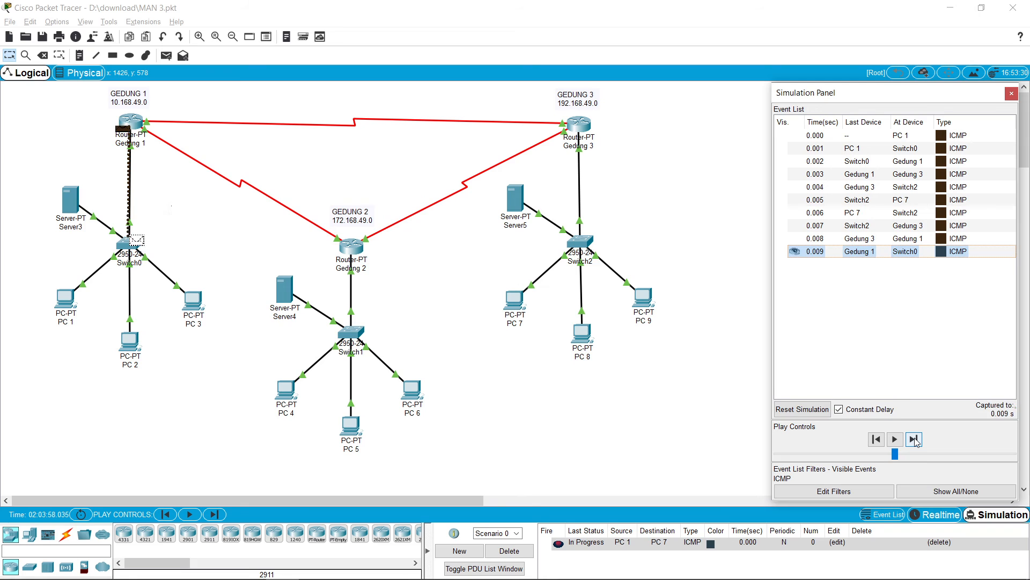
left_click(914, 439)
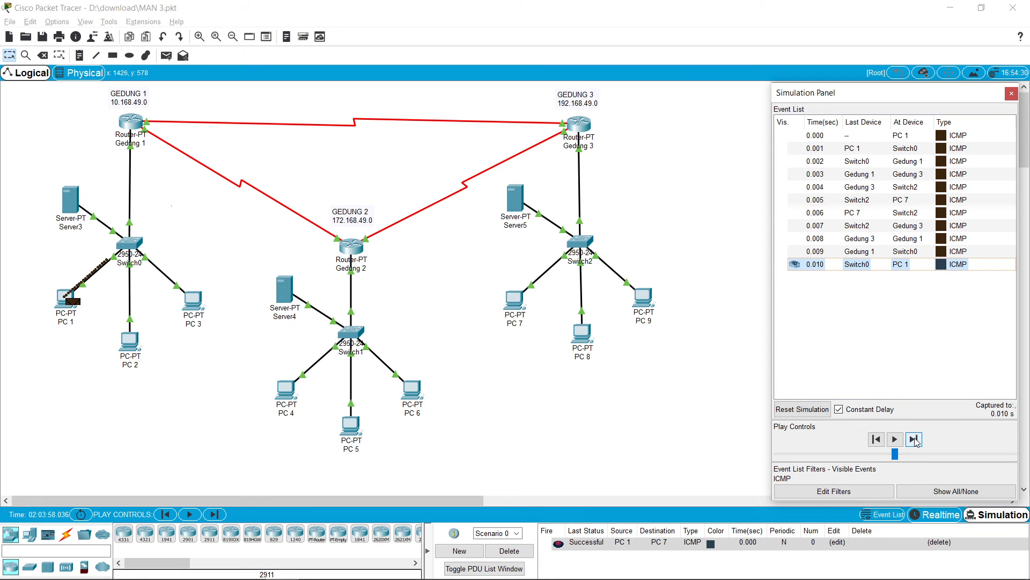
Step: Inspect the OSI model information of the reply PDU at PC 1 and close its details
left_click(76, 307)
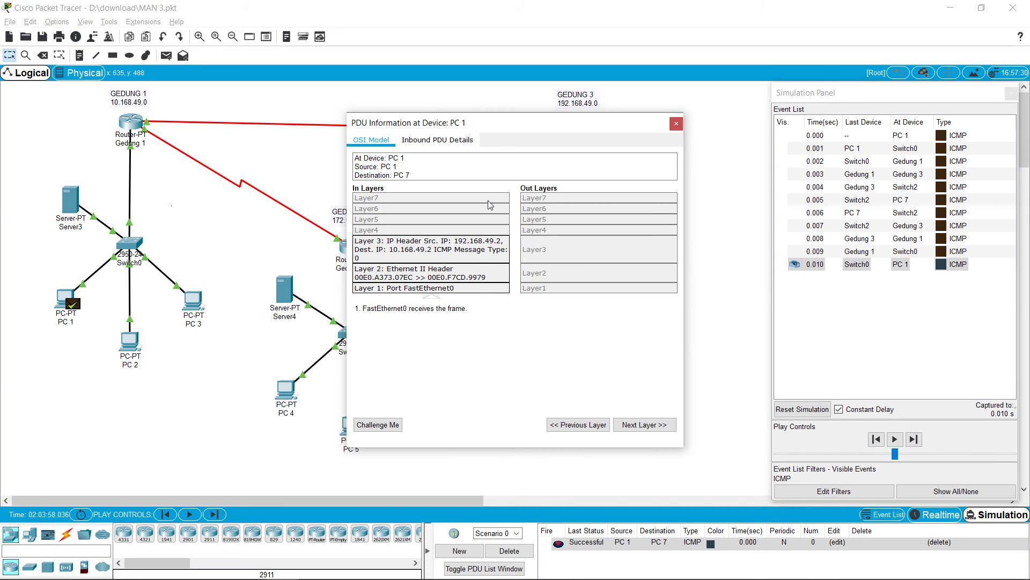
left_click_drag(517, 127, 580, 130)
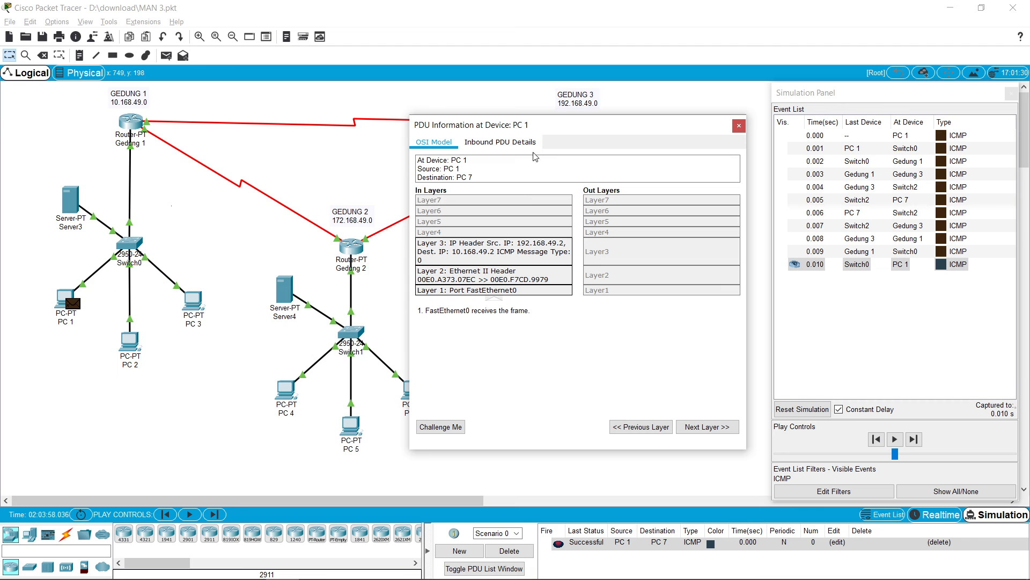
left_click_drag(584, 133, 504, 166)
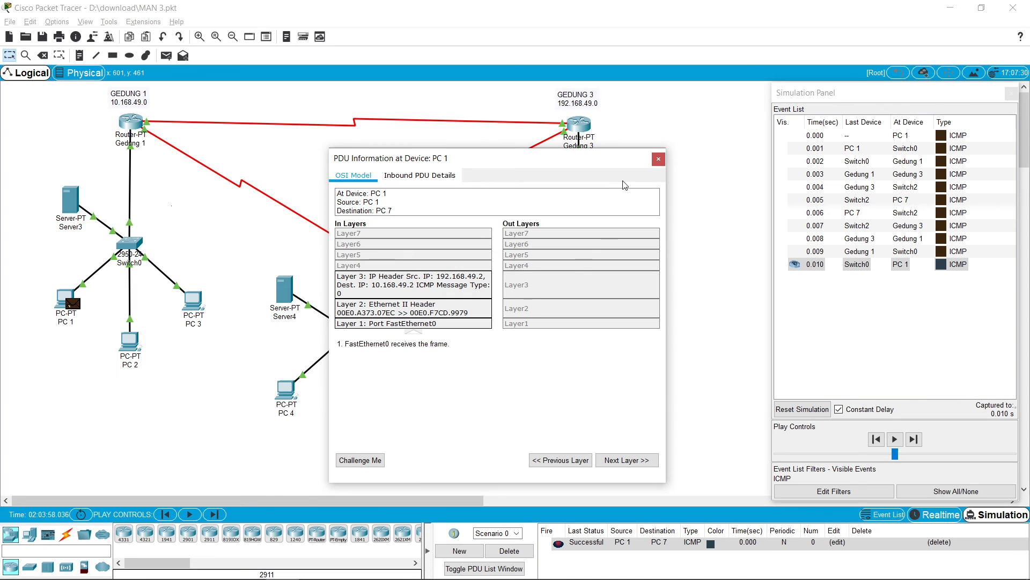
left_click(659, 159)
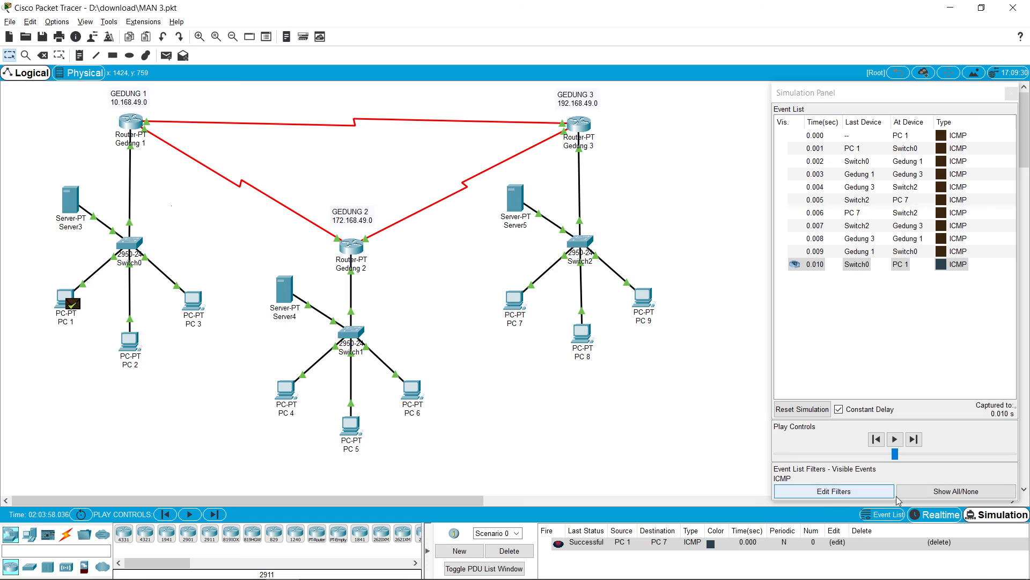
Step: Delete the PDUs of Scenario 0 and add a simple PDU from PC 2 to PC 5
left_click(507, 551)
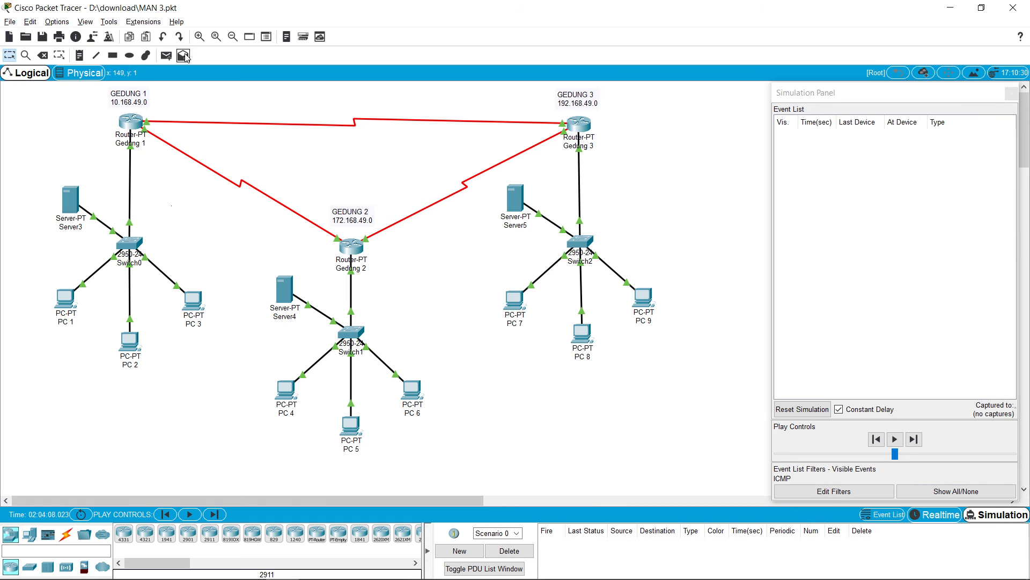
left_click(166, 57)
left_click(134, 350)
left_click(344, 427)
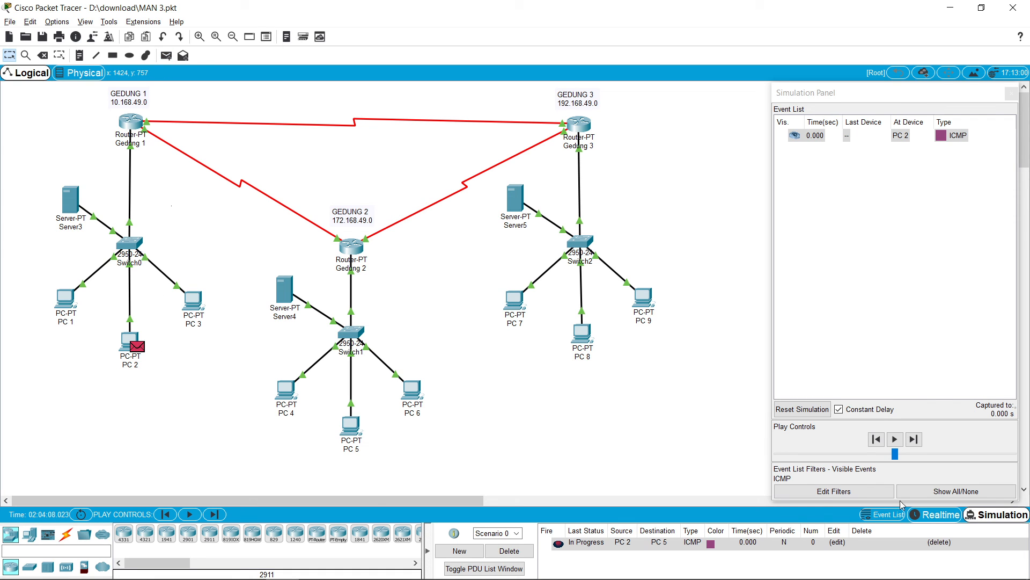
Step: Try to follow the PDU from PC 2 to PC 5 event by event, as far as the Gedung 2 router
left_click(914, 439)
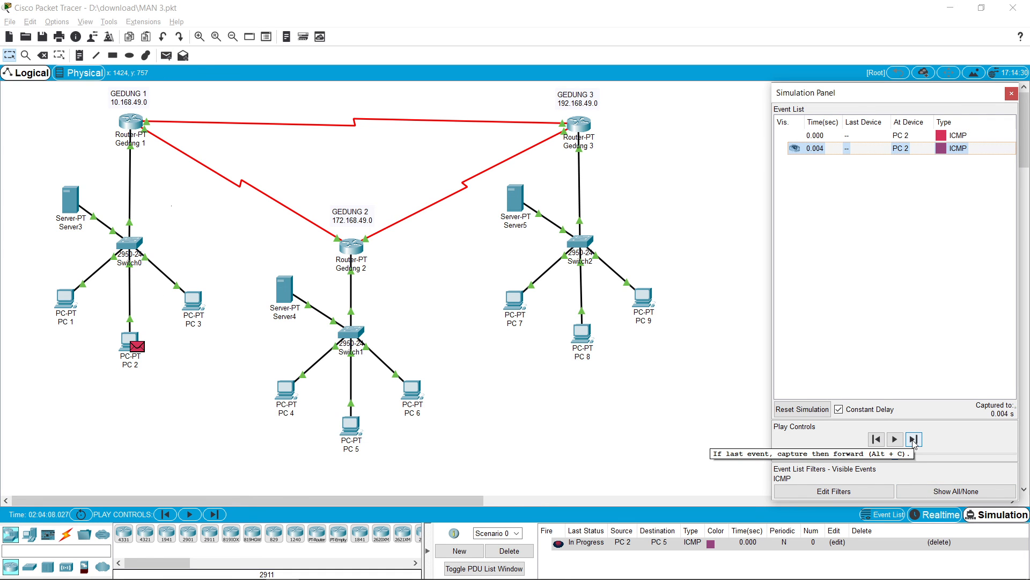
left_click(914, 439)
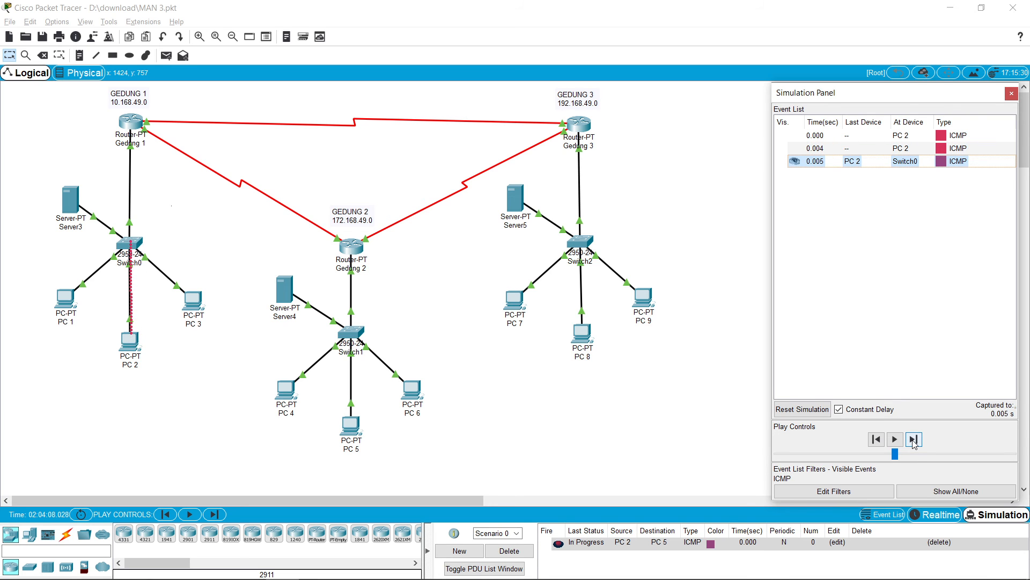
left_click(914, 439)
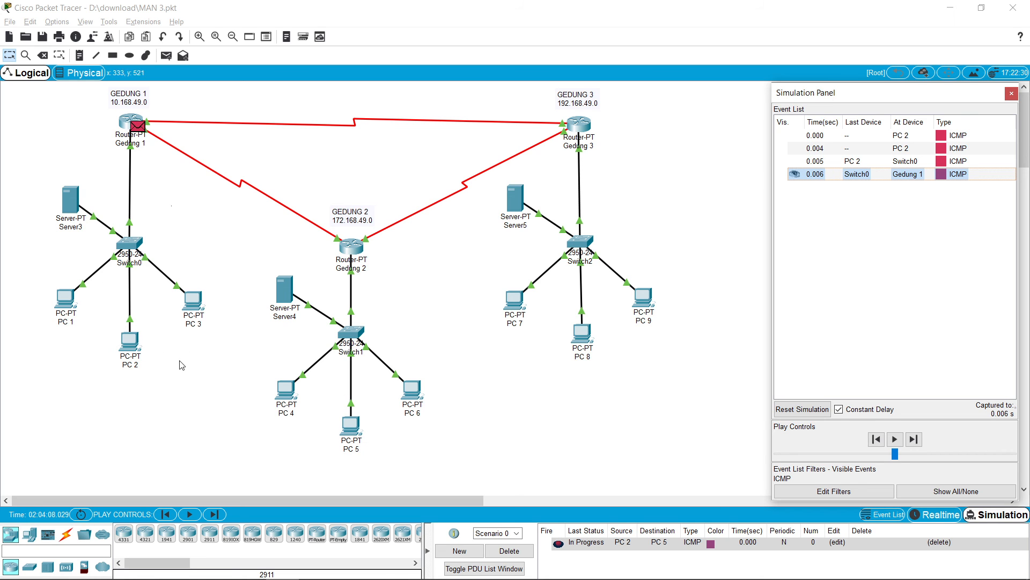
left_click(914, 439)
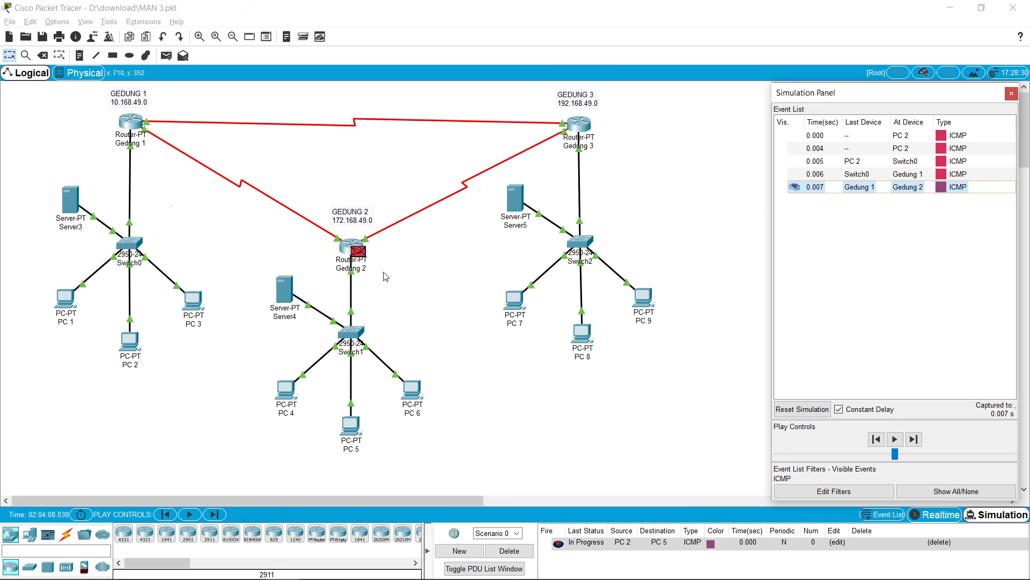
Step: Clear Scenario 0 again and recreate the simple PDU from PC 2 to PC 5
left_click(509, 551)
left_click(167, 55)
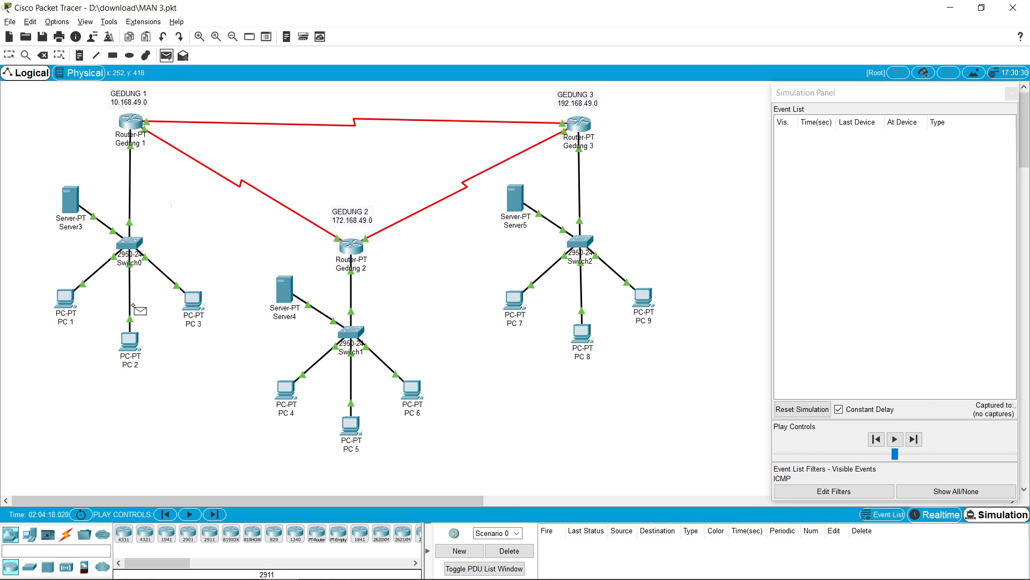
left_click(134, 340)
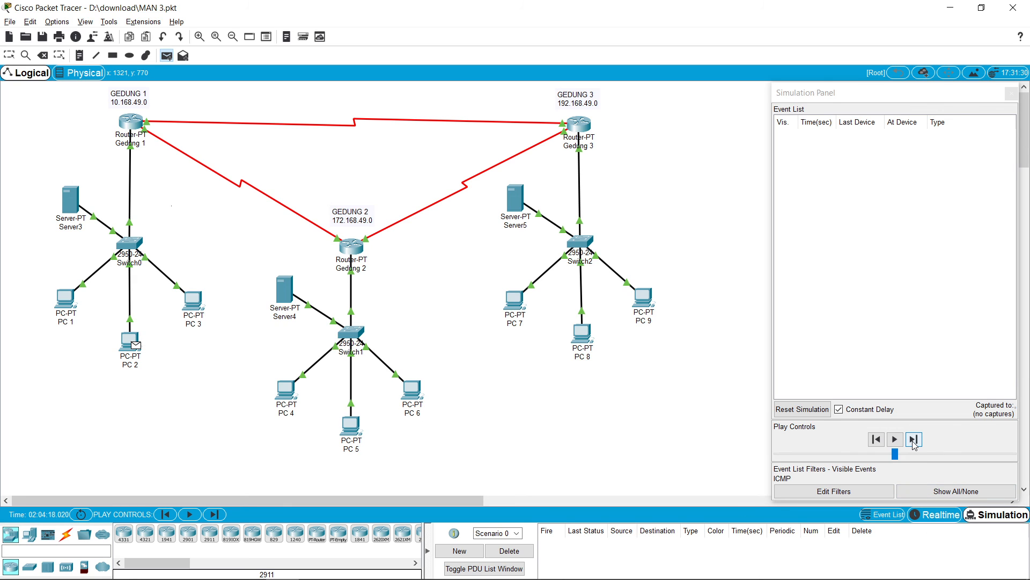
left_click(914, 440)
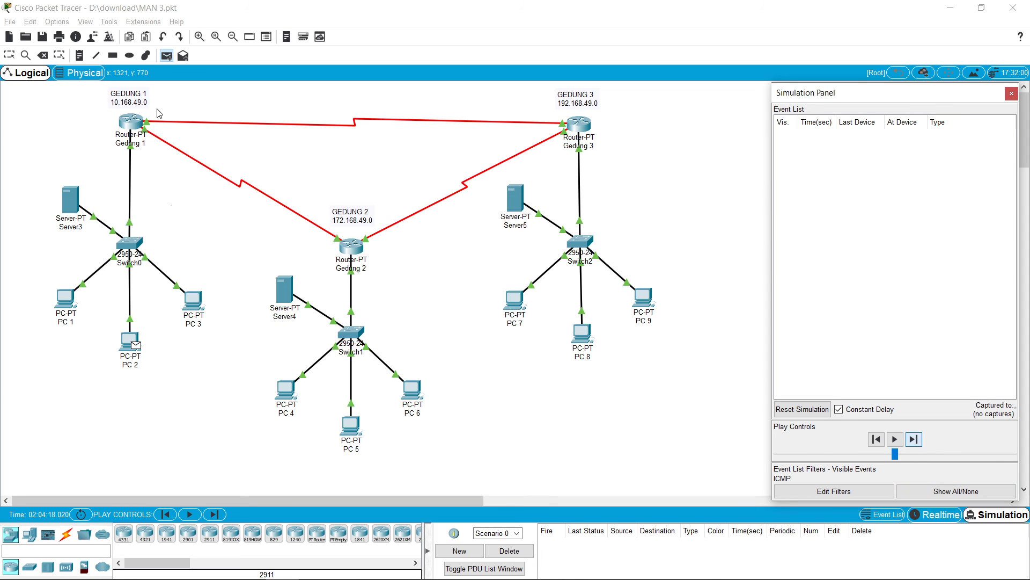
left_click(170, 56)
left_click(129, 340)
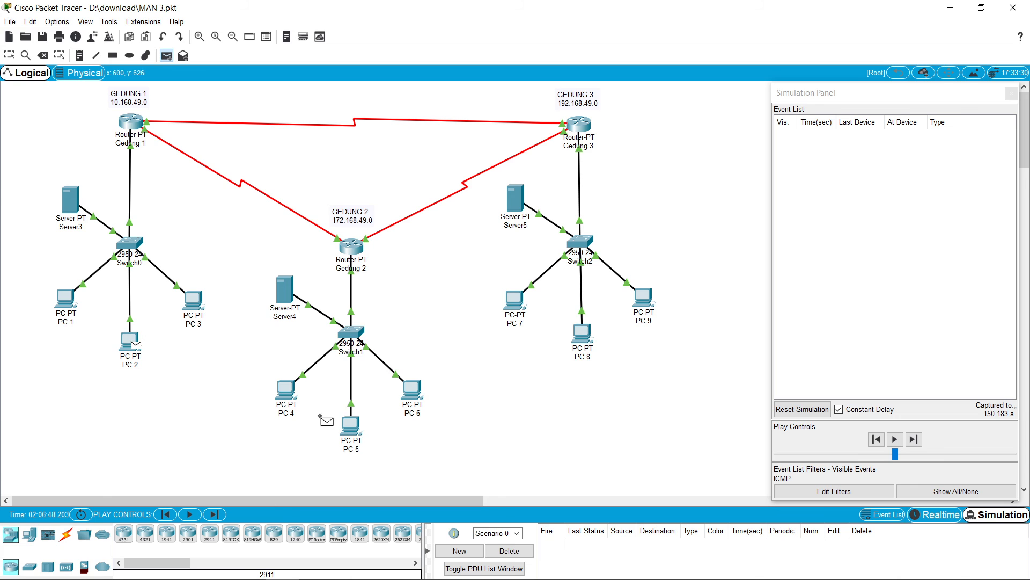
left_click(351, 427)
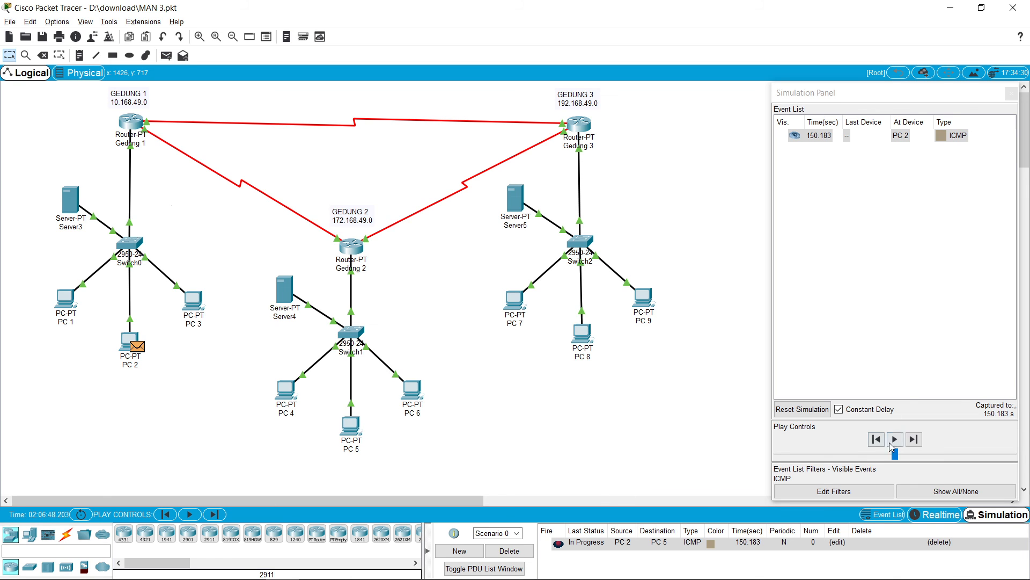
Step: Advance the simulation event by event until the ICMP packet from PC 2 reaches PC 5 through the Gedung 1 and Gedung 2 routers
left_click(914, 440)
left_click(914, 439)
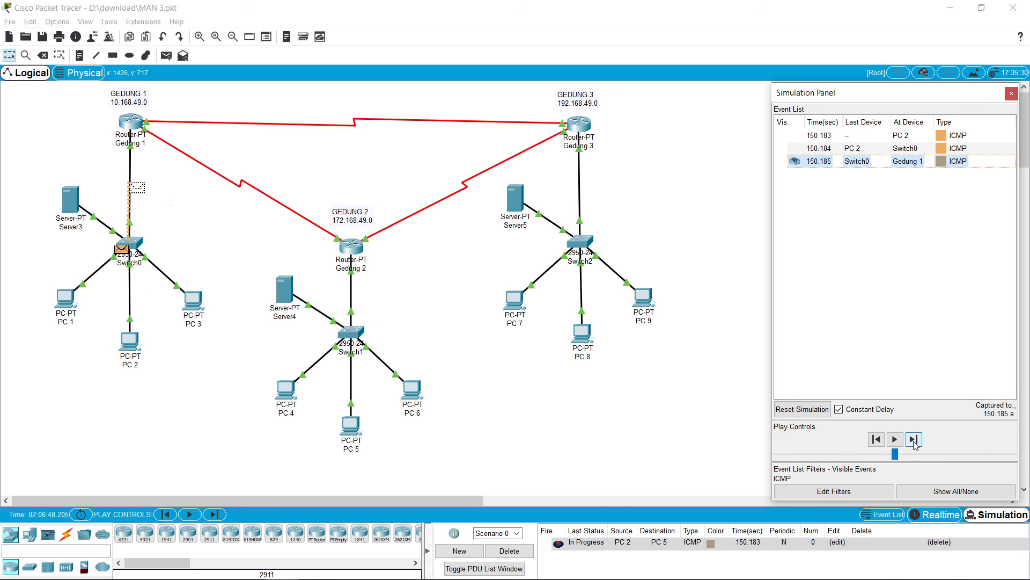
left_click(914, 440)
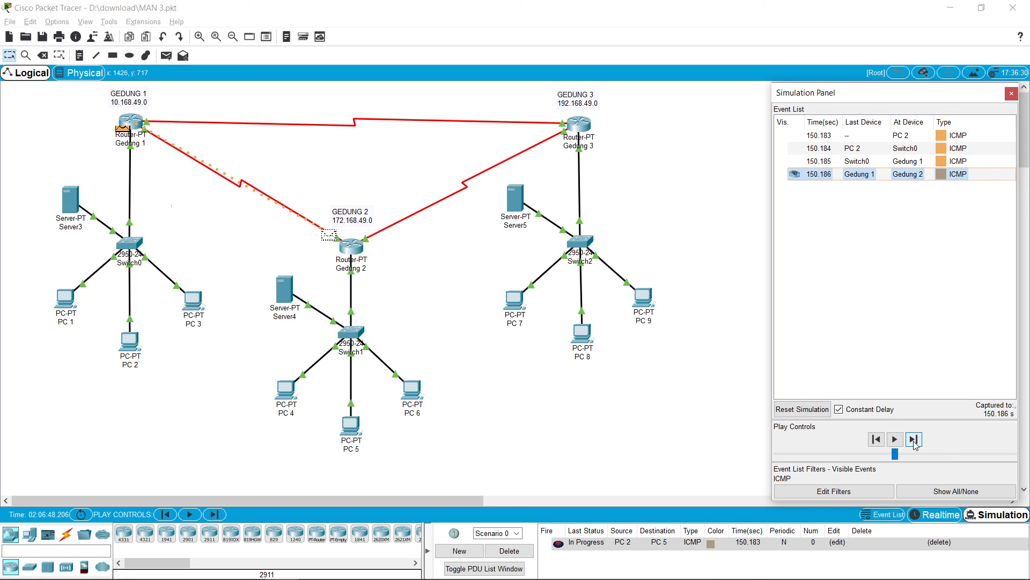
left_click(914, 439)
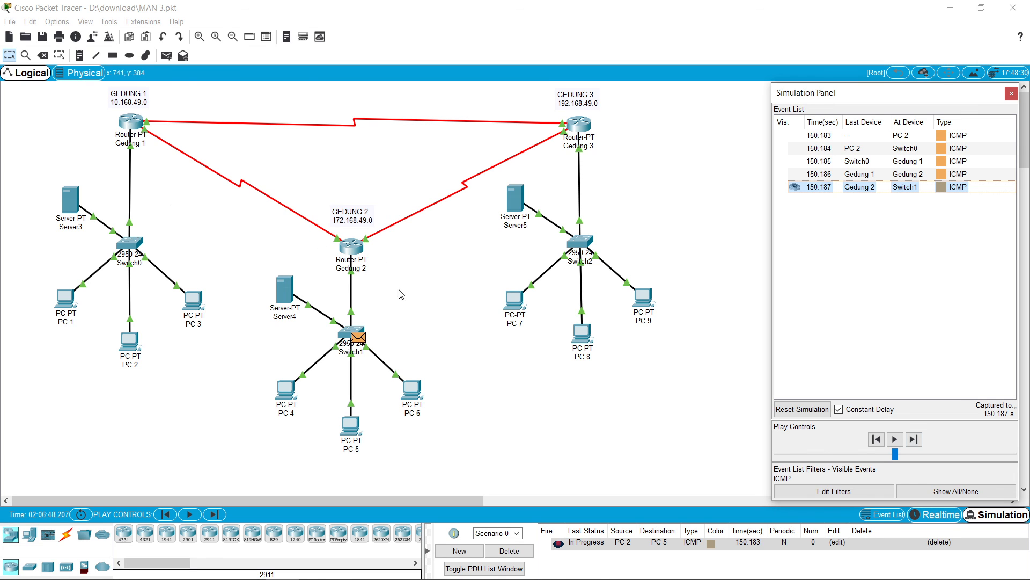
left_click(917, 440)
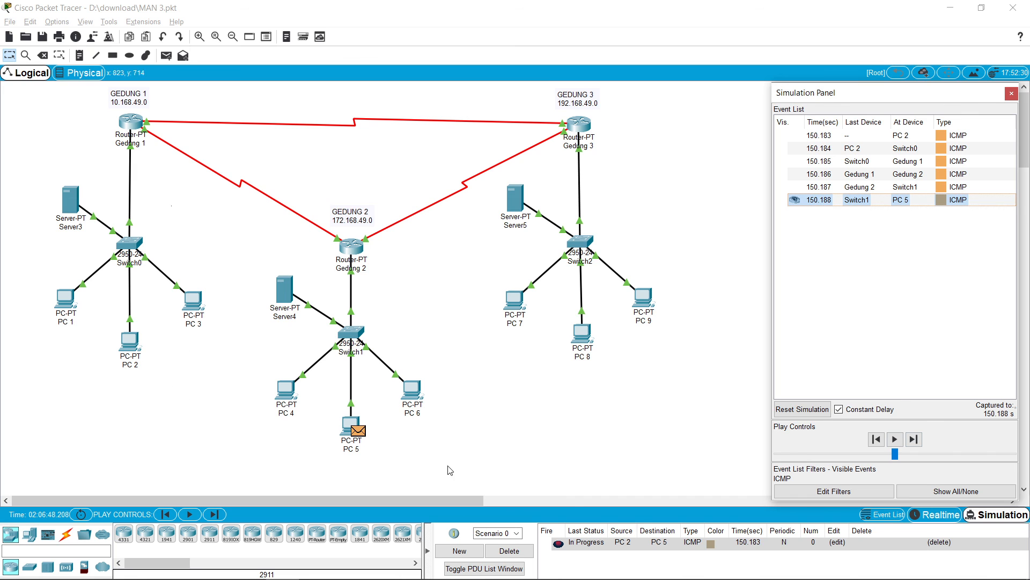
Step: Advance the ICMP reply from PC 5 toward PC 2, event by event, through the Gedung 2 and Gedung 1 routers to Switch0
left_click(917, 440)
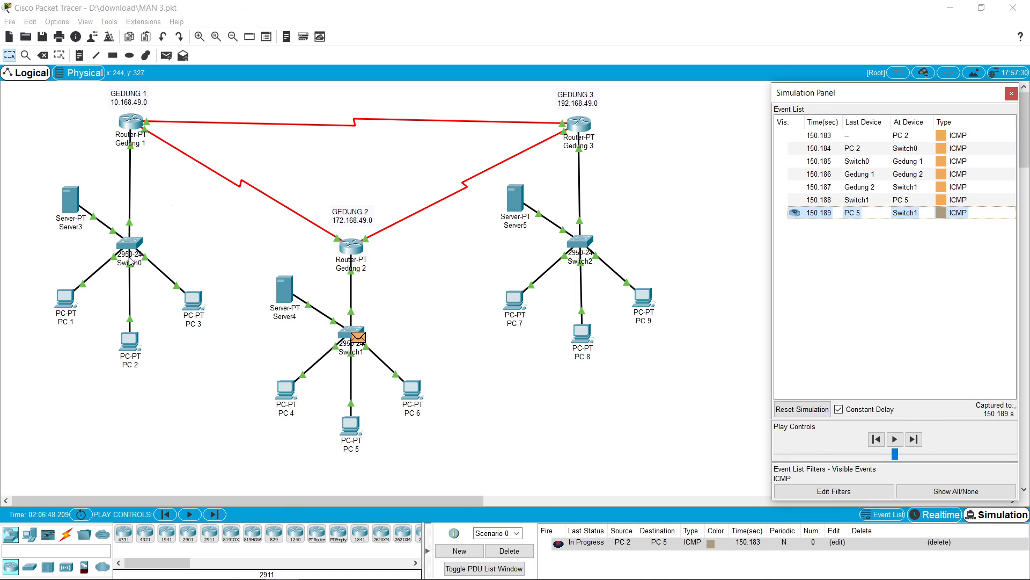
left_click(917, 440)
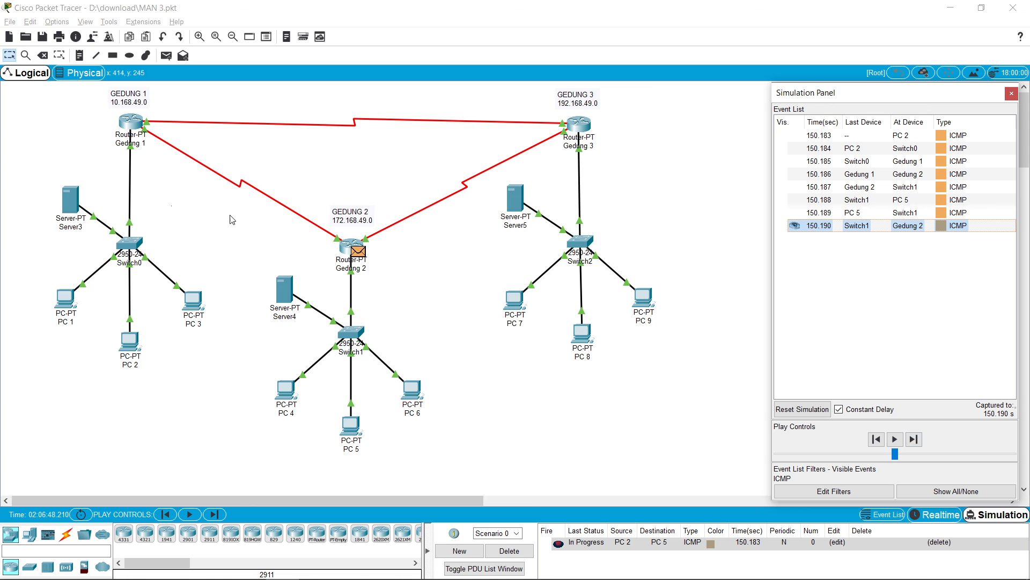
left_click(915, 440)
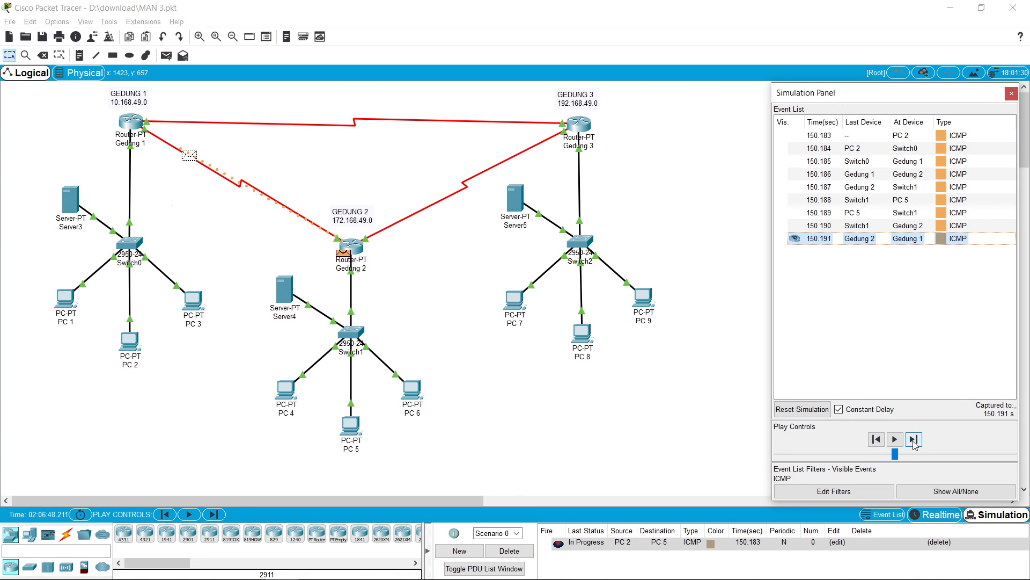
left_click(915, 440)
left_click(915, 440)
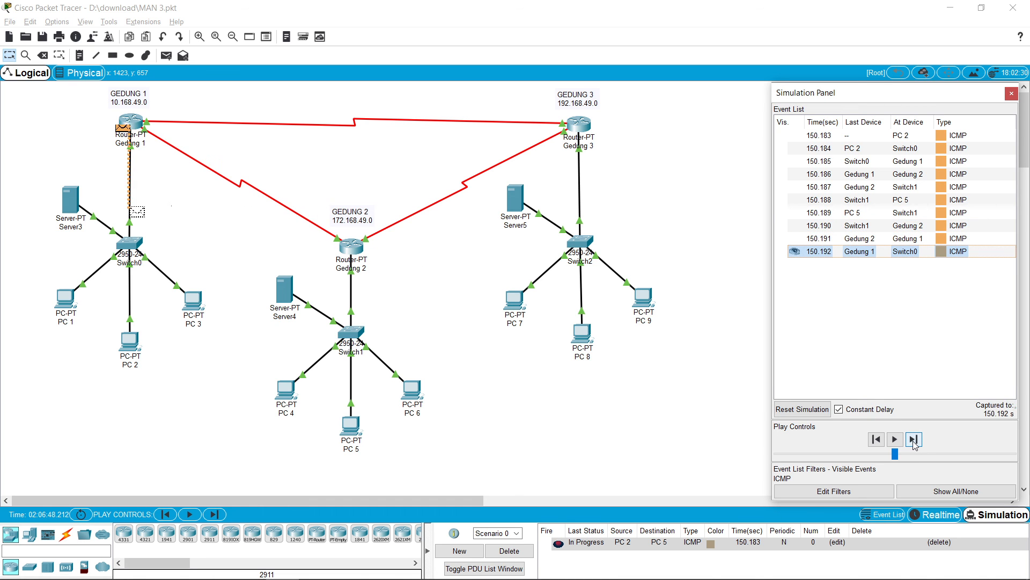